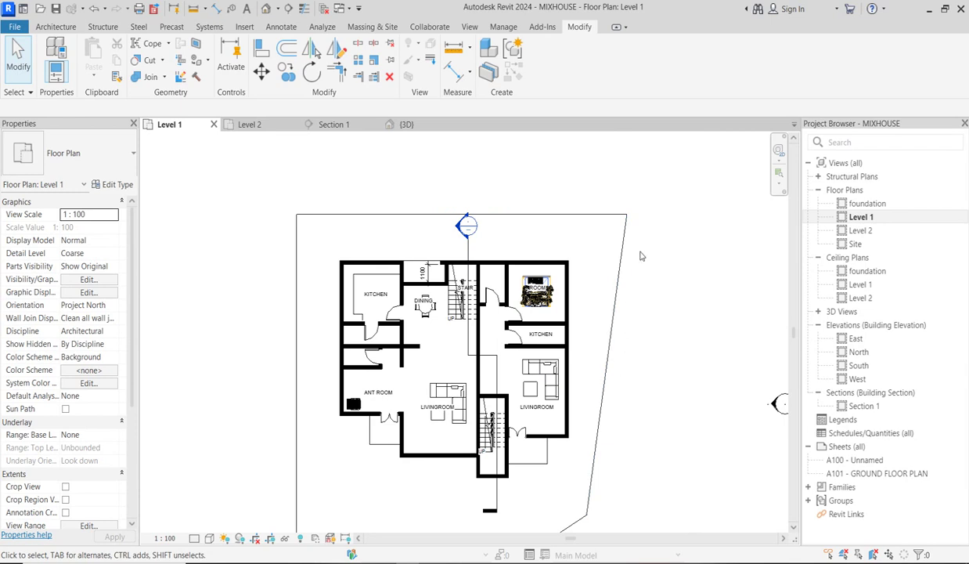
- Open the default {3D} view and rotate the house to another corner angle
scroll(489, 439, up, 5)
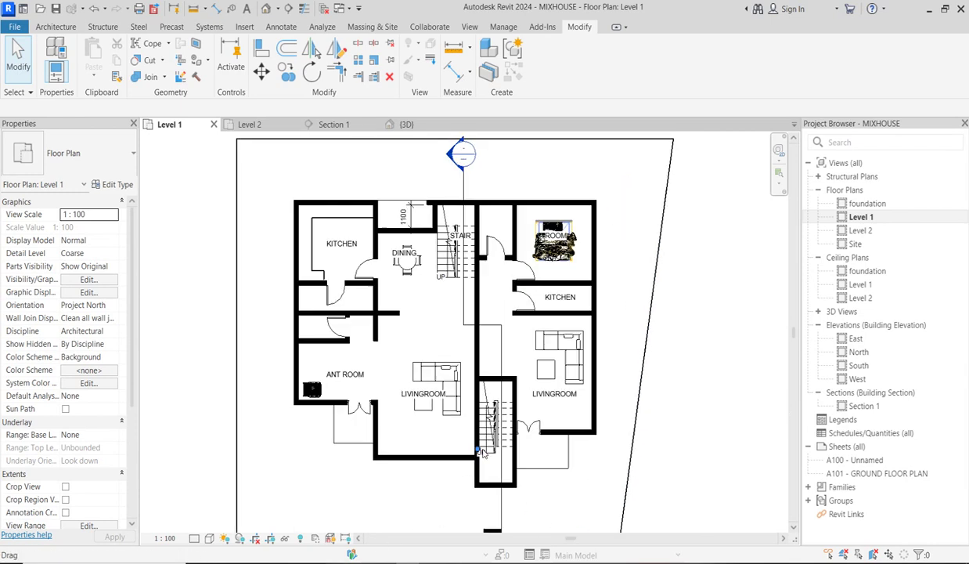
scroll(489, 438, down, 4)
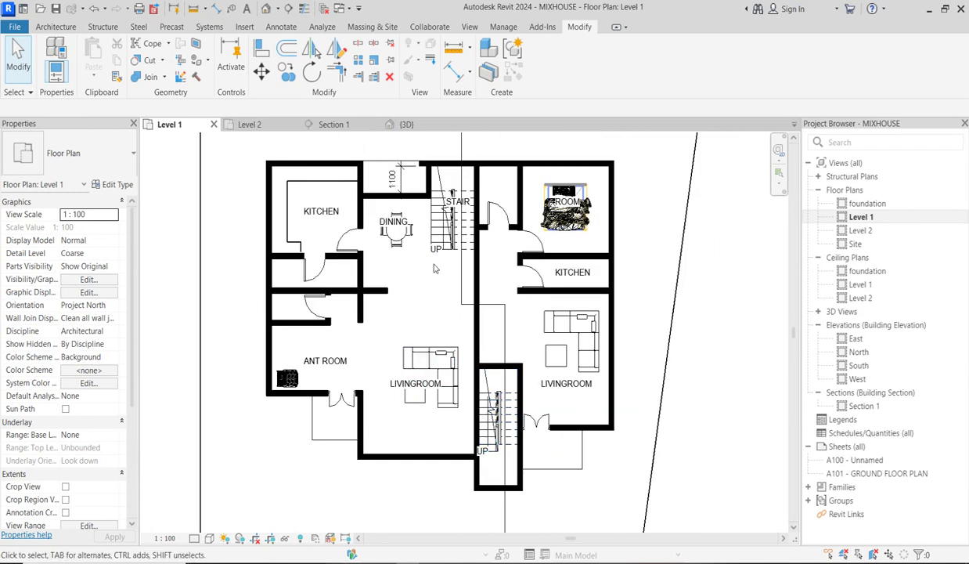
scroll(417, 341, down, 3)
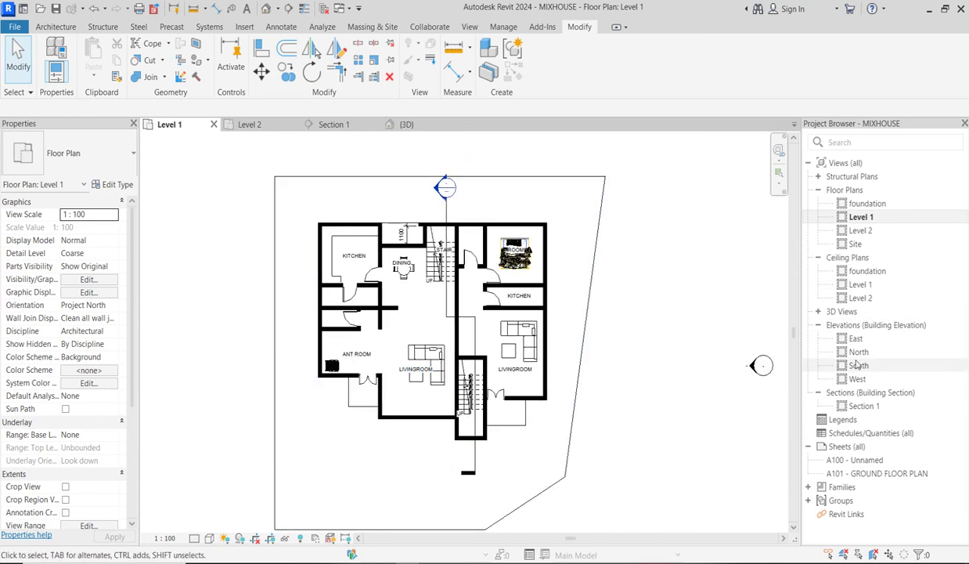
click(820, 313)
click(855, 326)
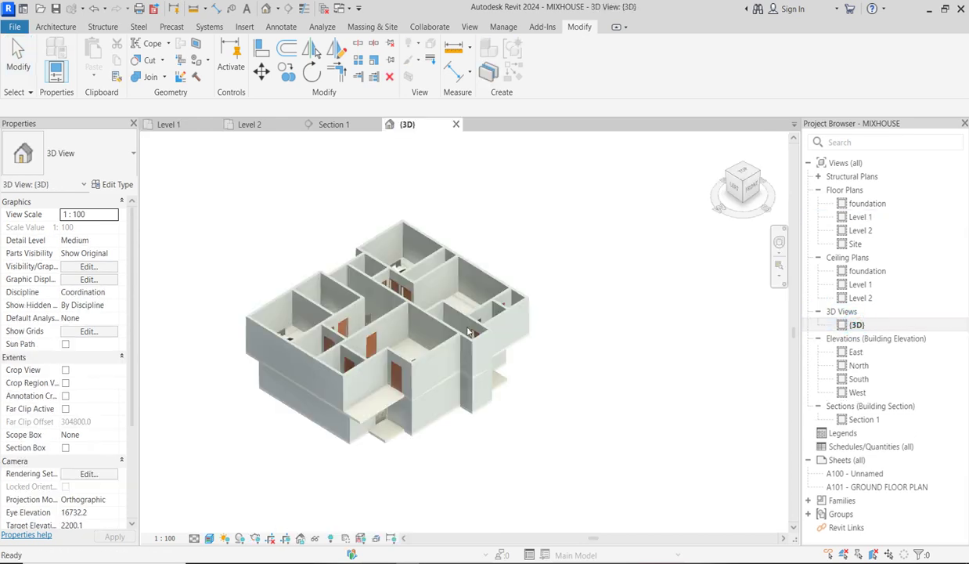
scroll(568, 433, up, 3)
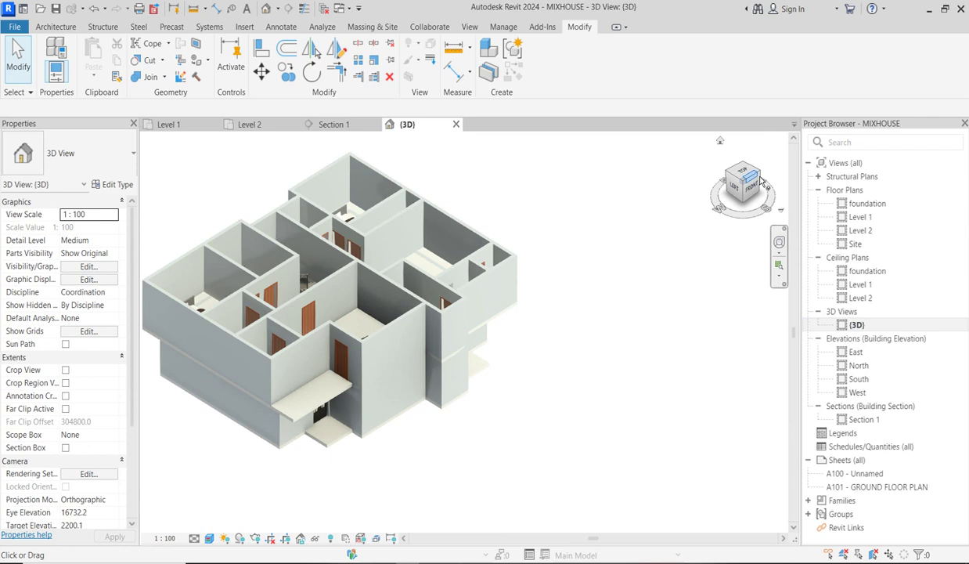
click(764, 179)
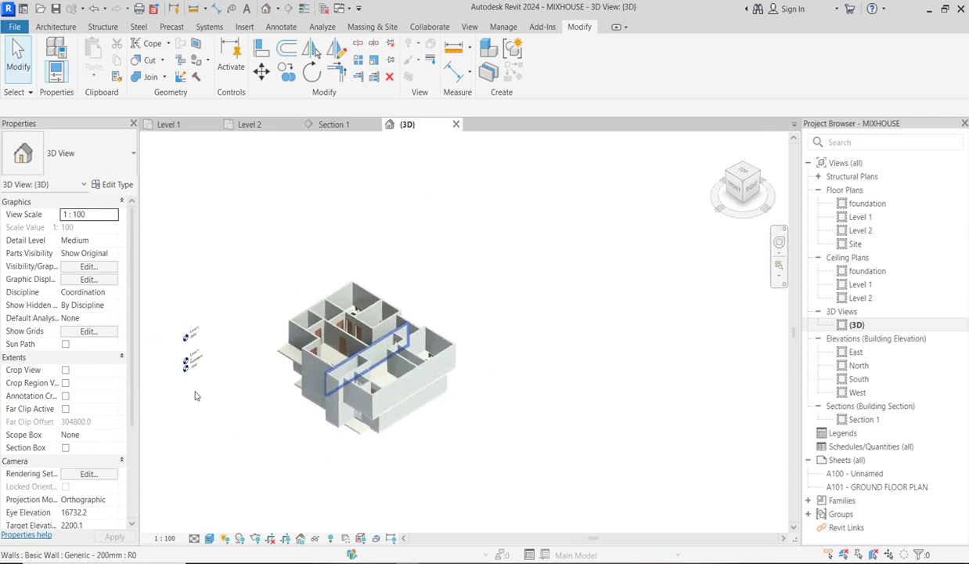
- View the house from the top-front-left isometric corner, then open the Level 2 floor plan
scroll(405, 431, up, 4)
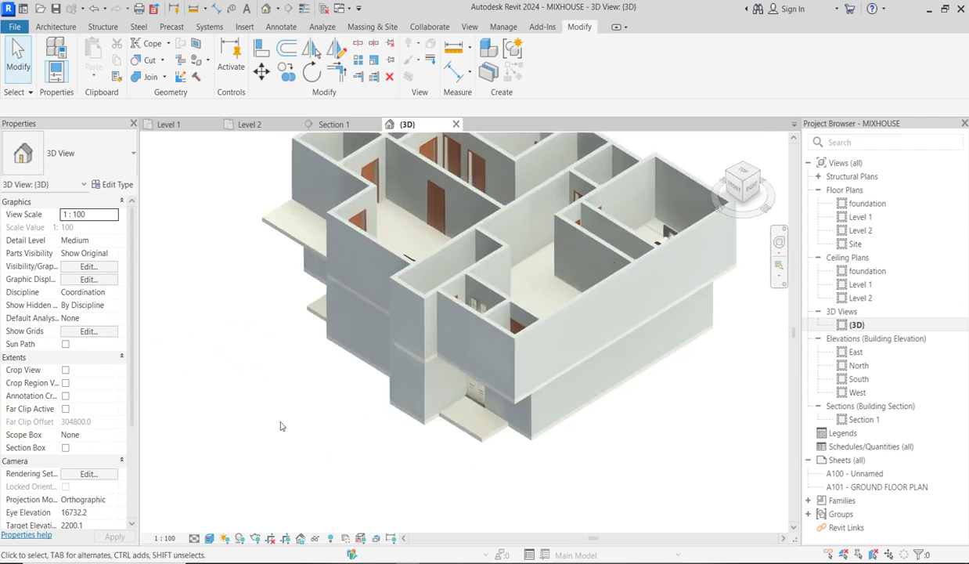
scroll(346, 455, down, 3)
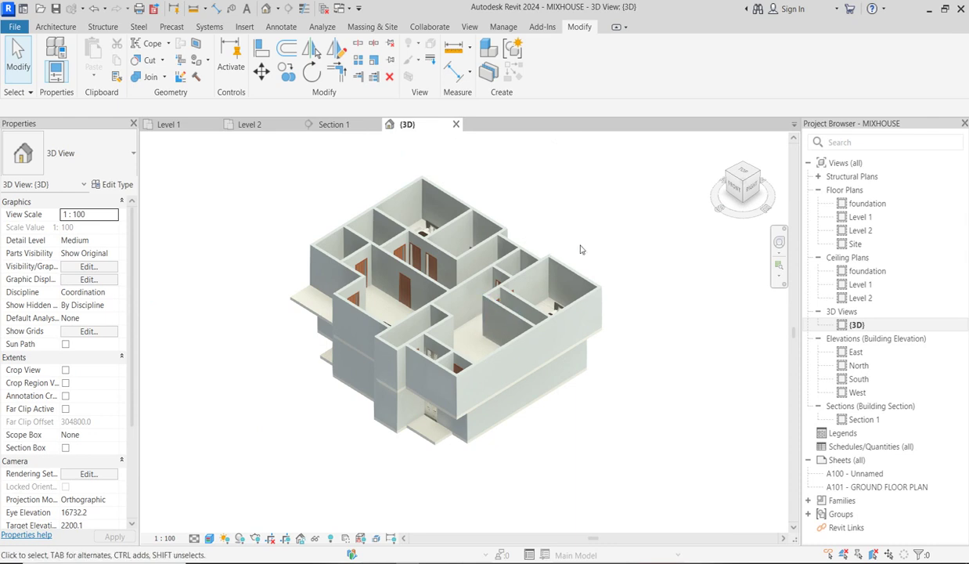
scroll(501, 262, up, 2)
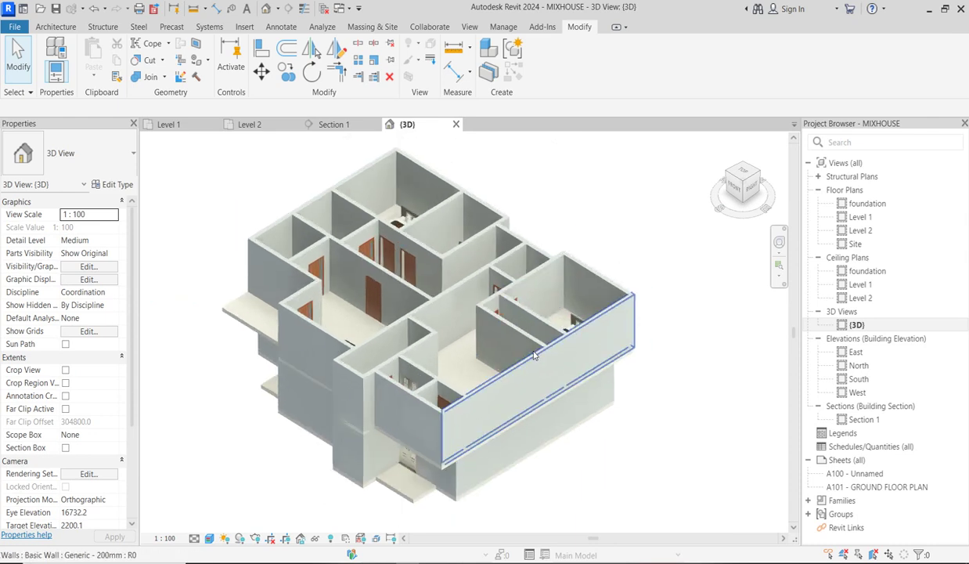
scroll(534, 355, down, 2)
mouse_move(729, 176)
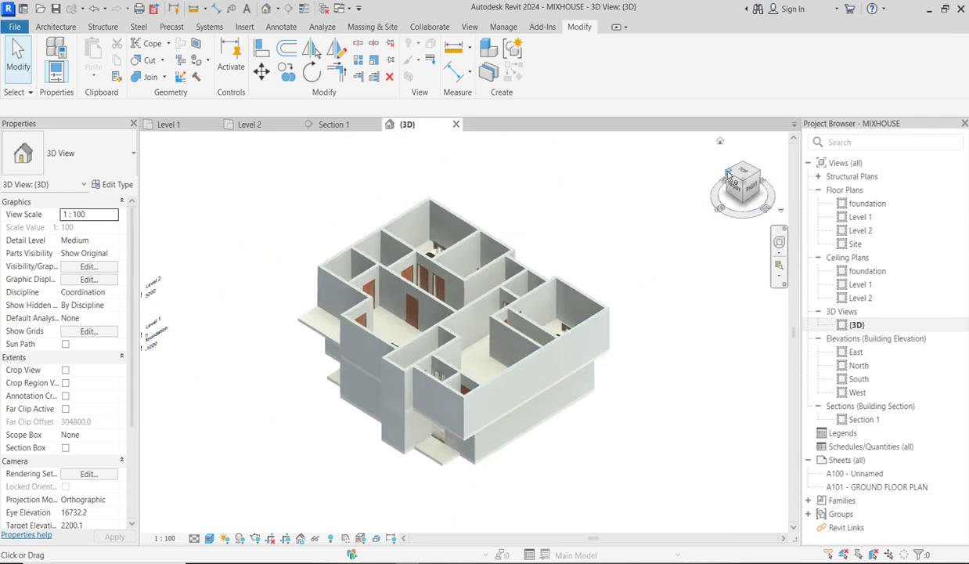
click(728, 176)
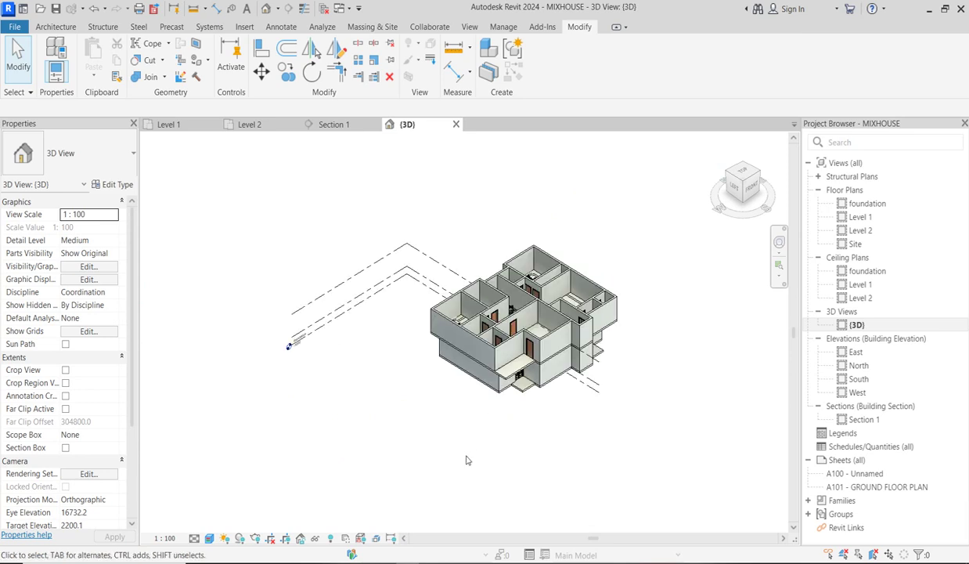
scroll(630, 403, up, 1)
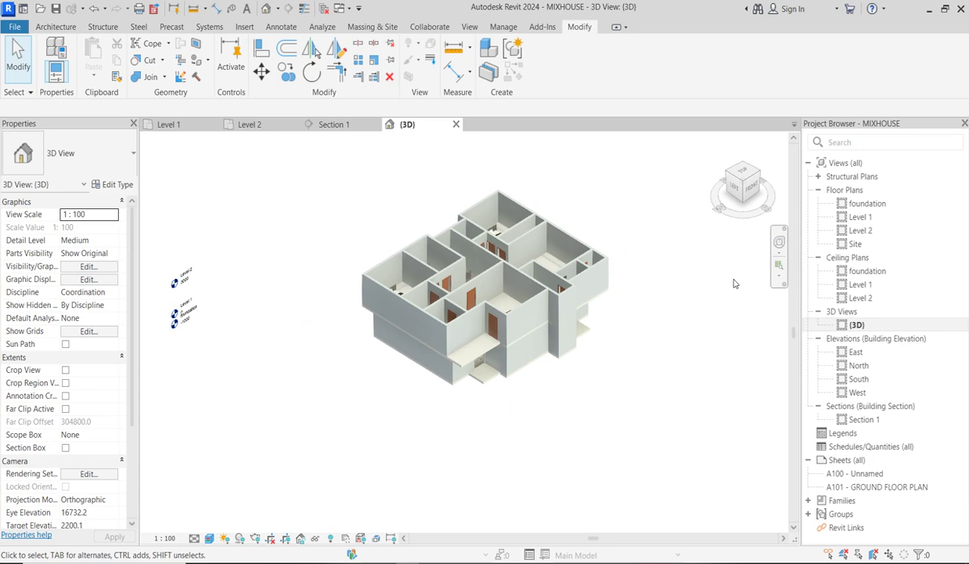
double_click(859, 230)
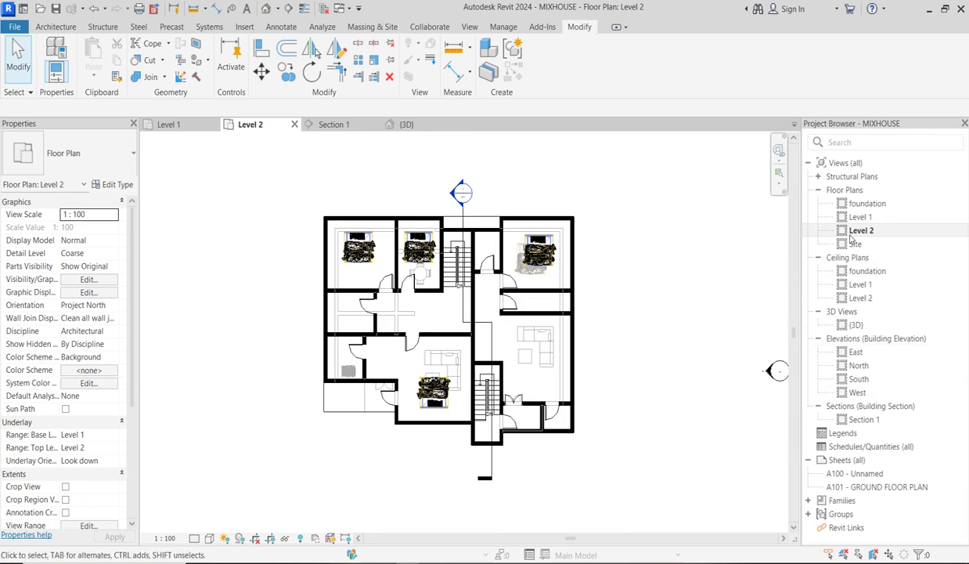
- In the South elevation, draw a new level at 6000 similar to Level 2
double_click(859, 379)
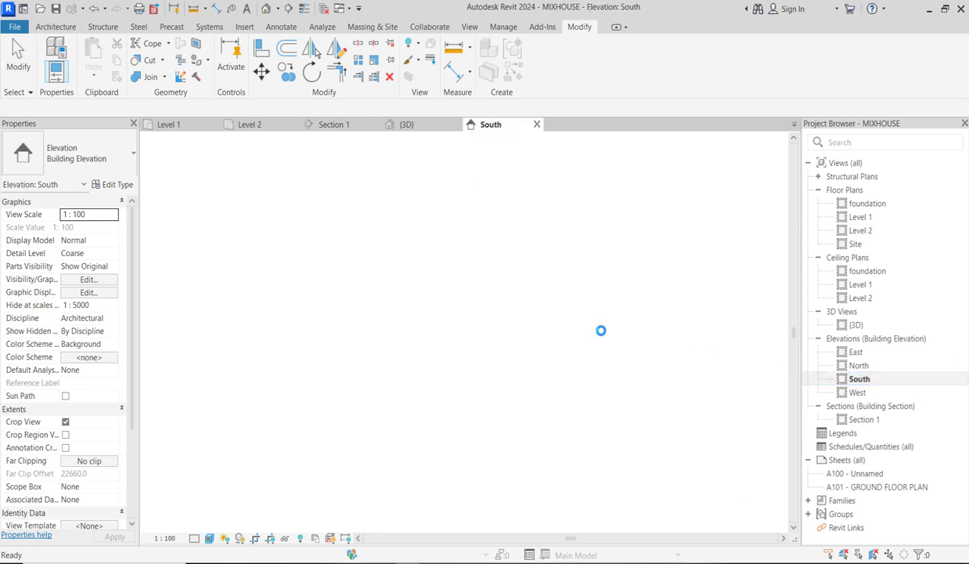
scroll(415, 374, down, 3)
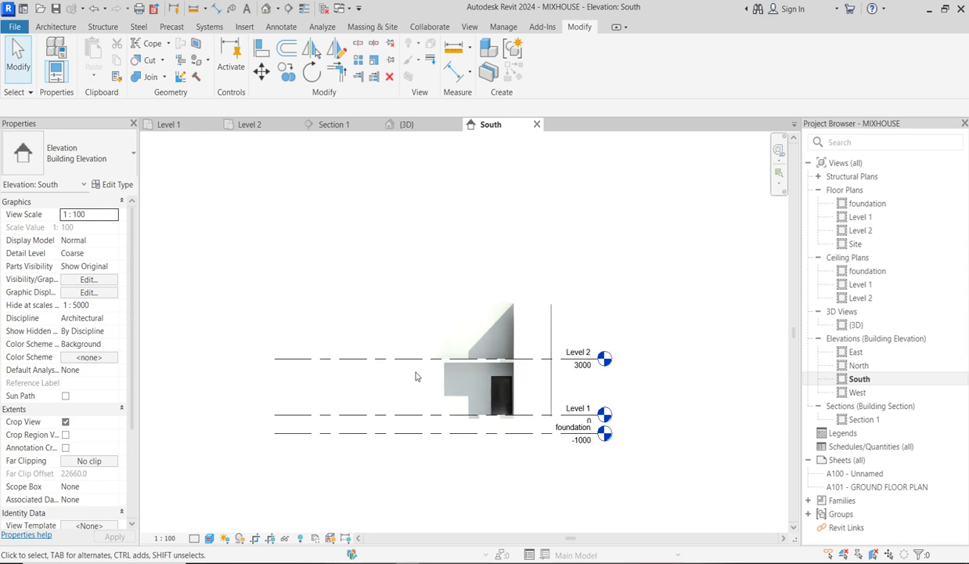
click(317, 362)
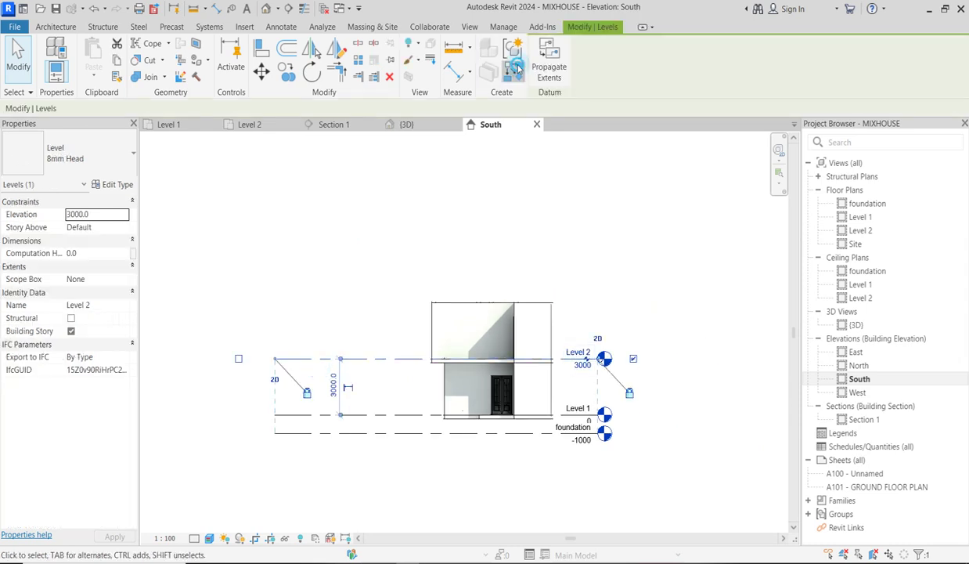
click(516, 69)
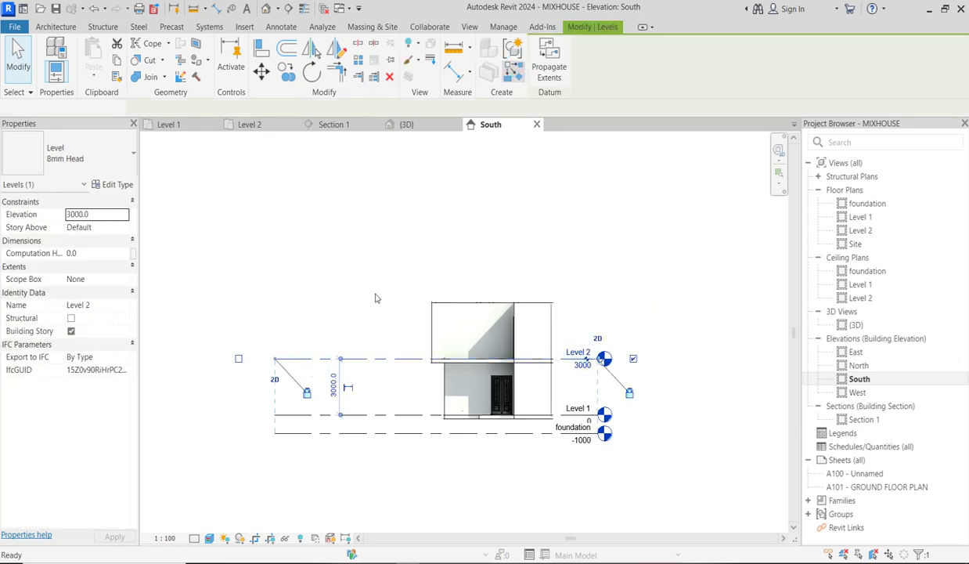
click(275, 303)
click(612, 321)
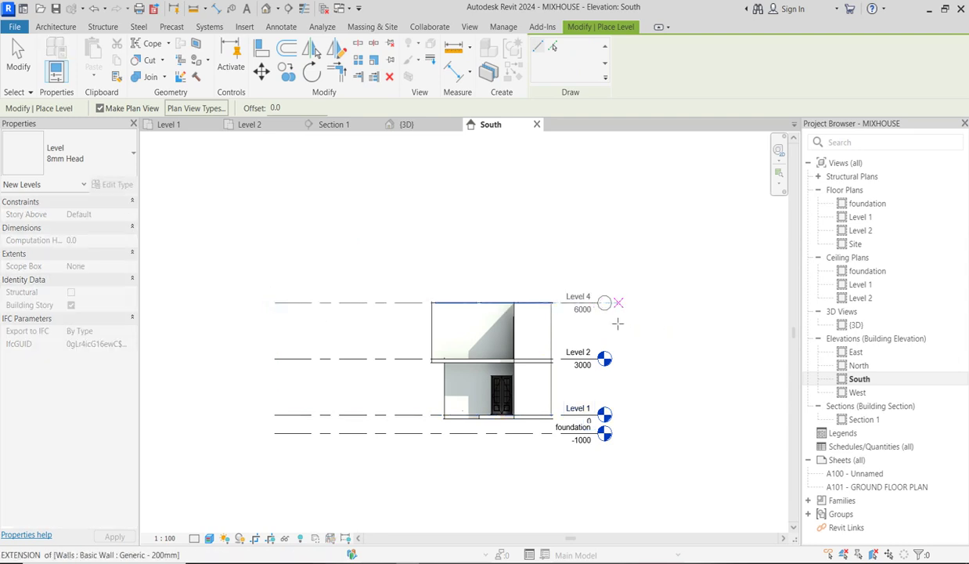
right_click(638, 263)
click(671, 268)
right_click(671, 268)
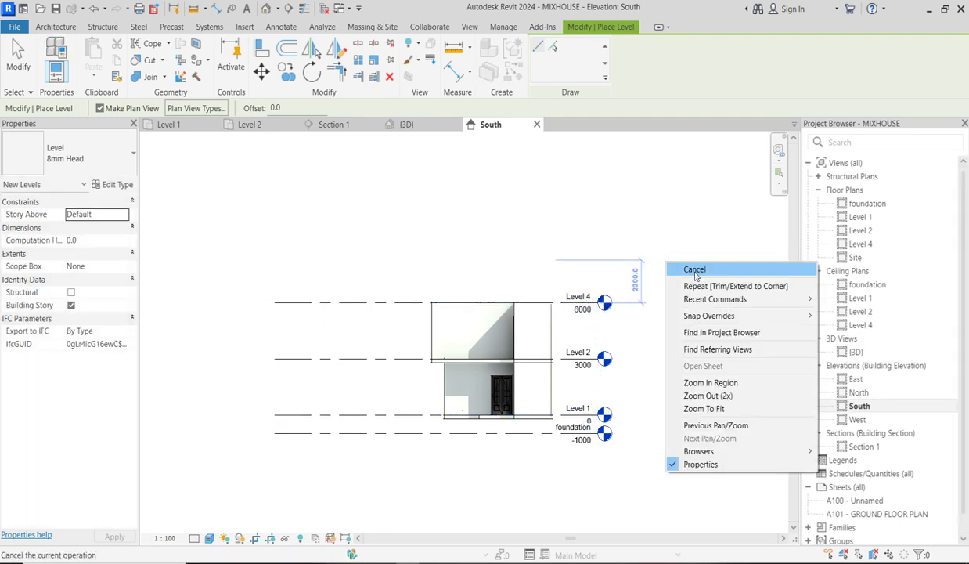
click(690, 268)
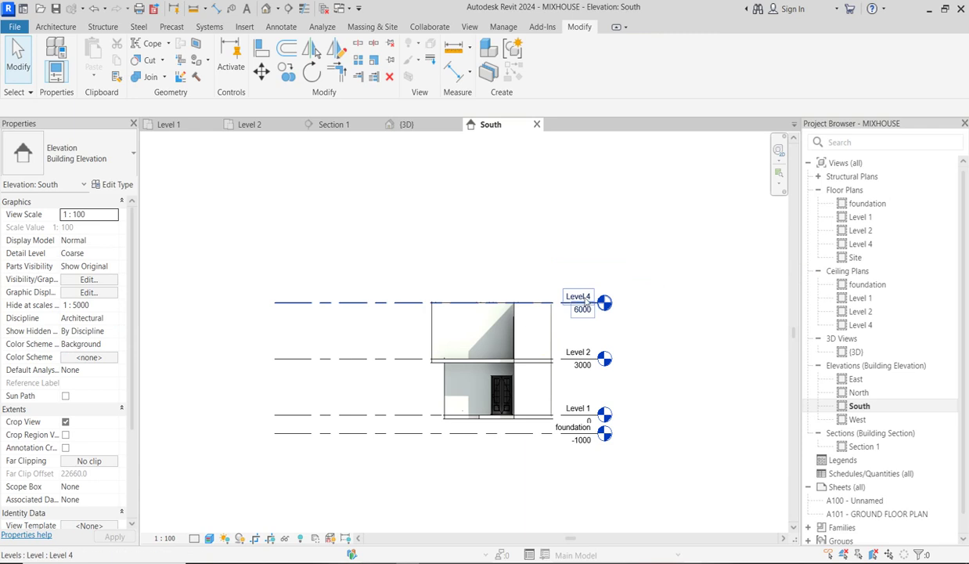
- Rename the new Level 4 to 'roof' and rename its views as well
click(587, 300)
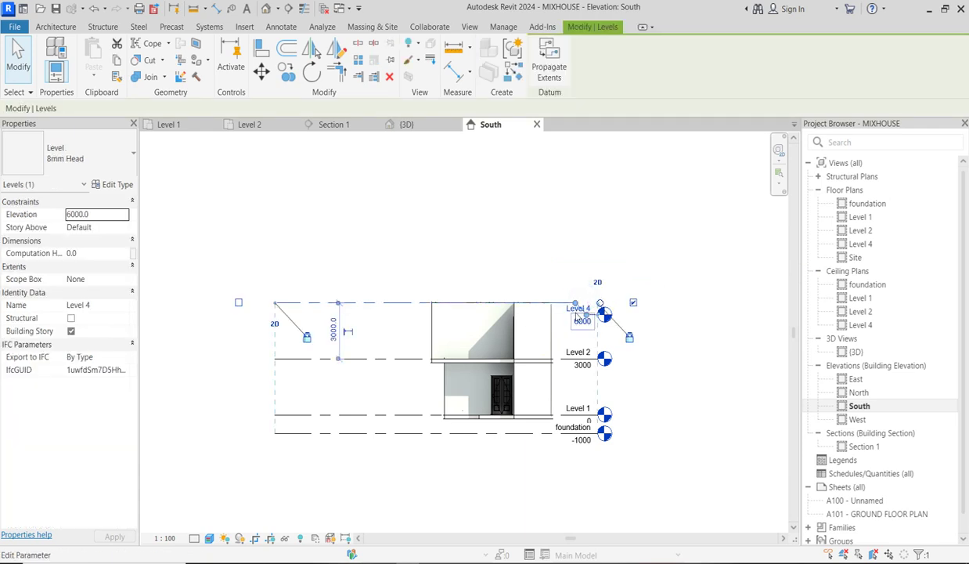
click(571, 309)
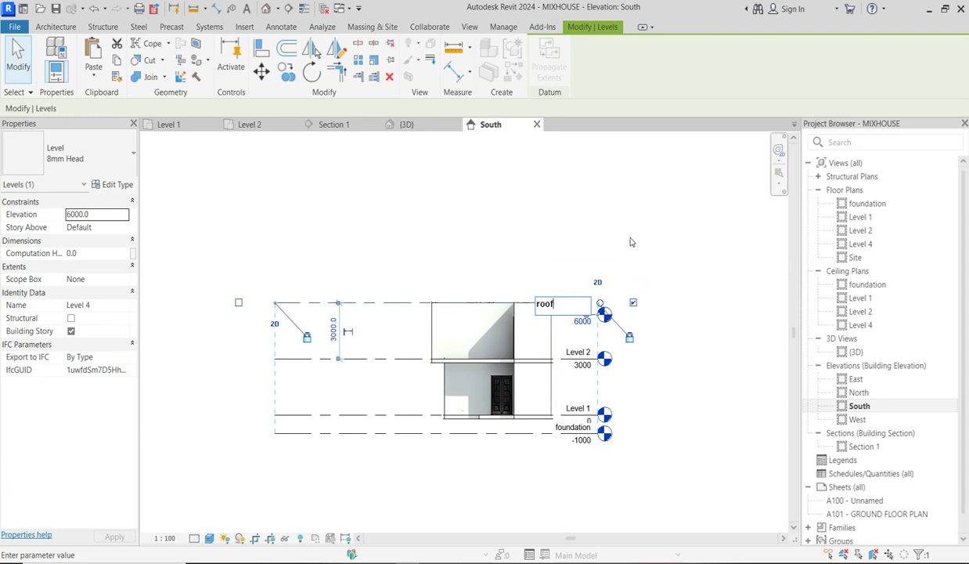
key(Return)
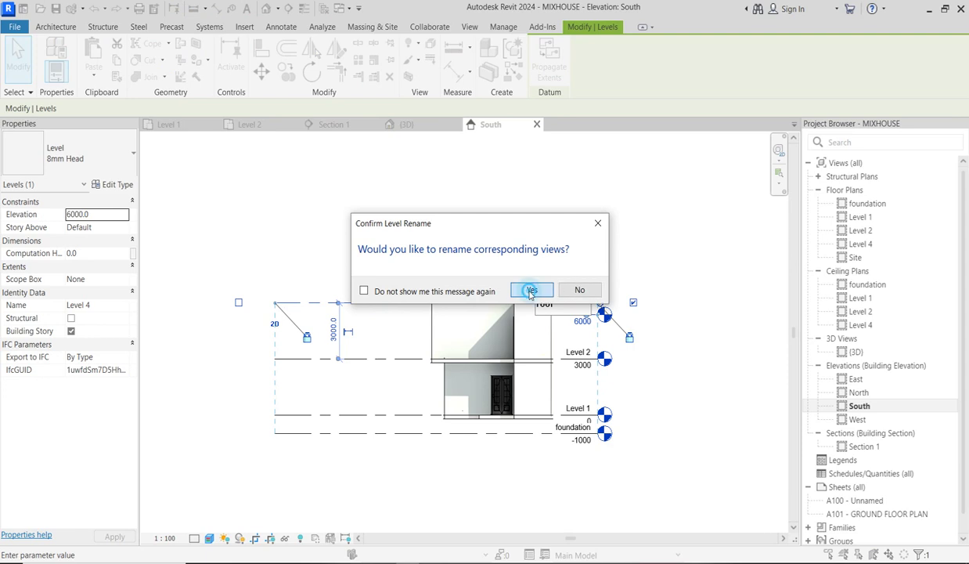
click(531, 291)
click(650, 284)
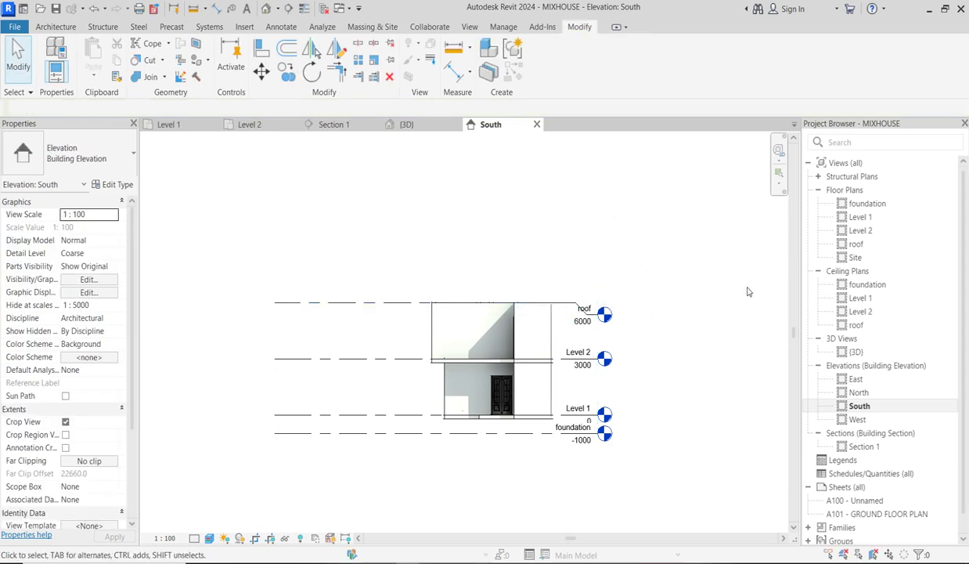
- Open the roof floor plan and set its underlay base level to Level 2
double_click(857, 244)
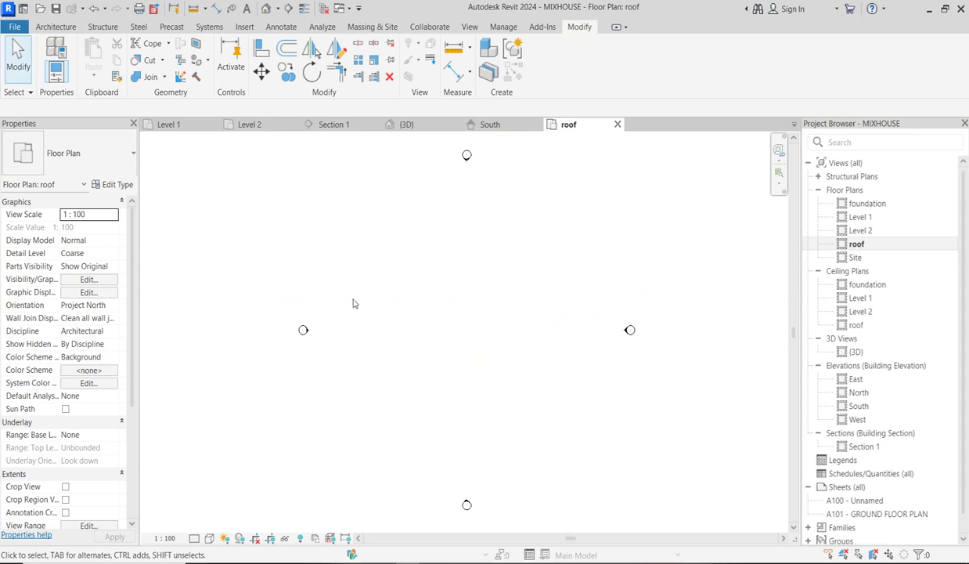
click(112, 437)
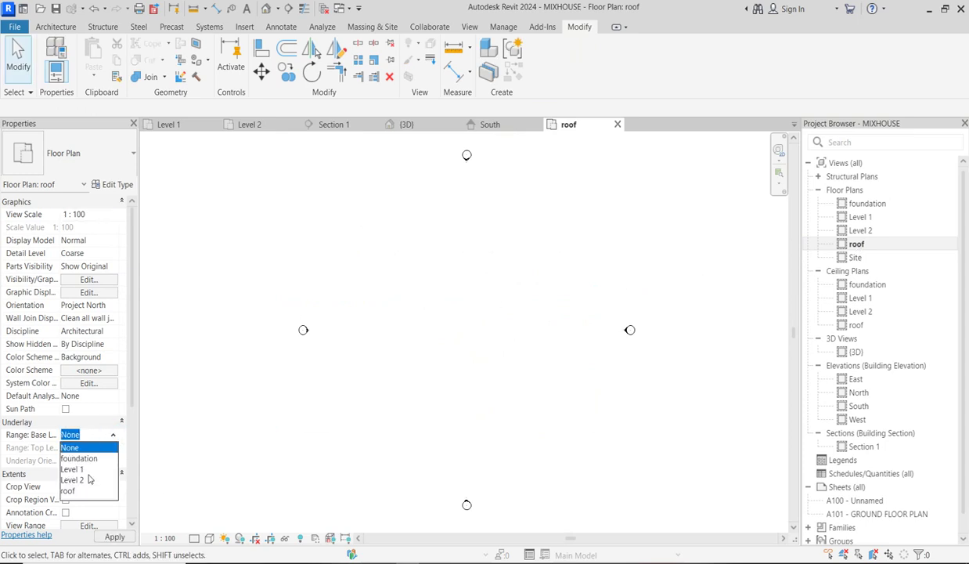
click(80, 480)
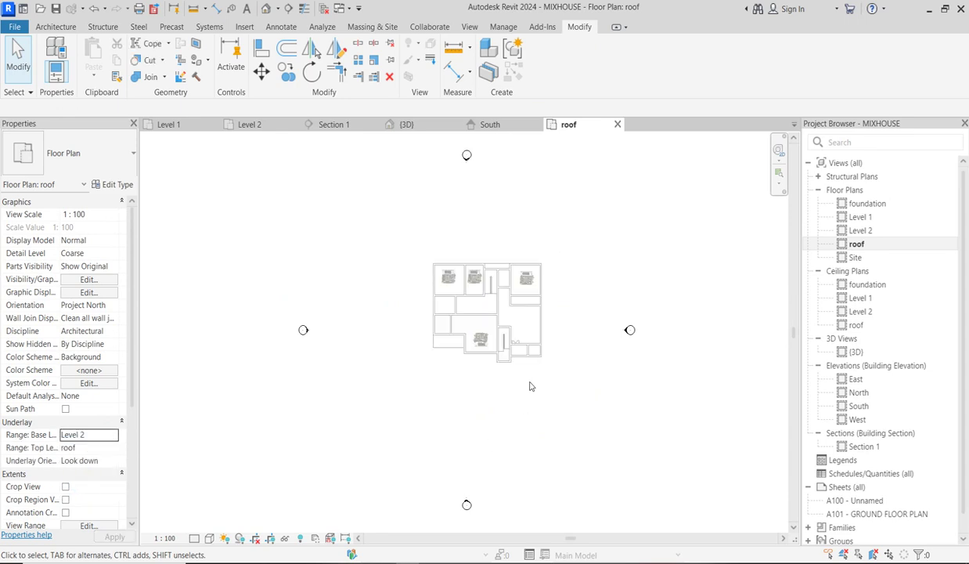
scroll(503, 298, up, 4)
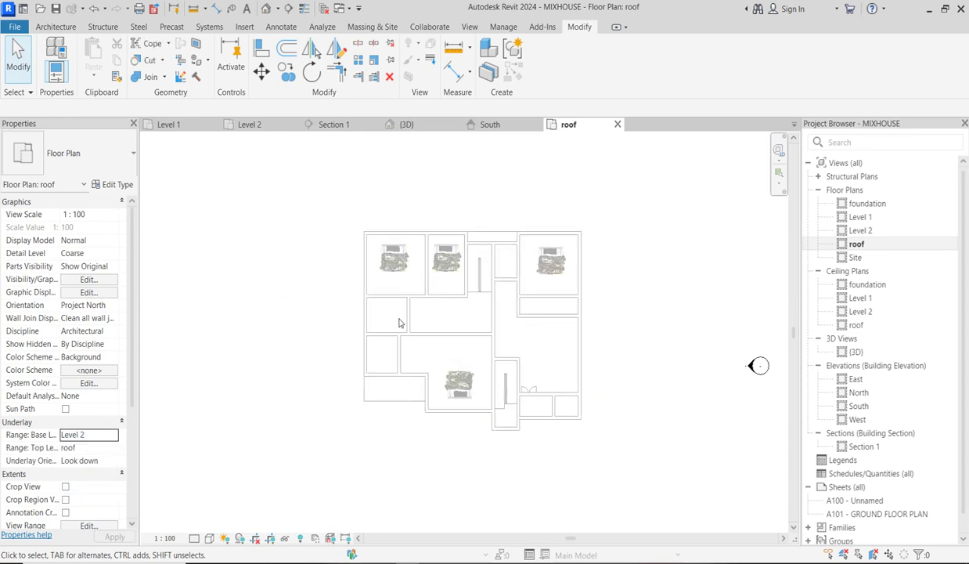
- Start a Roof by Footprint sketch on the roof level using Pick Walls for the boundary
click(57, 28)
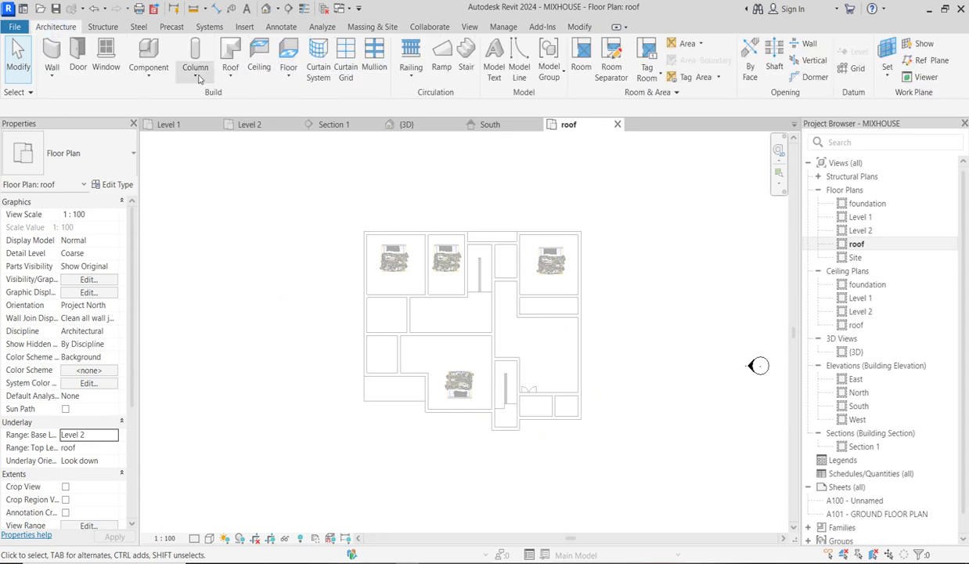
click(230, 72)
click(240, 101)
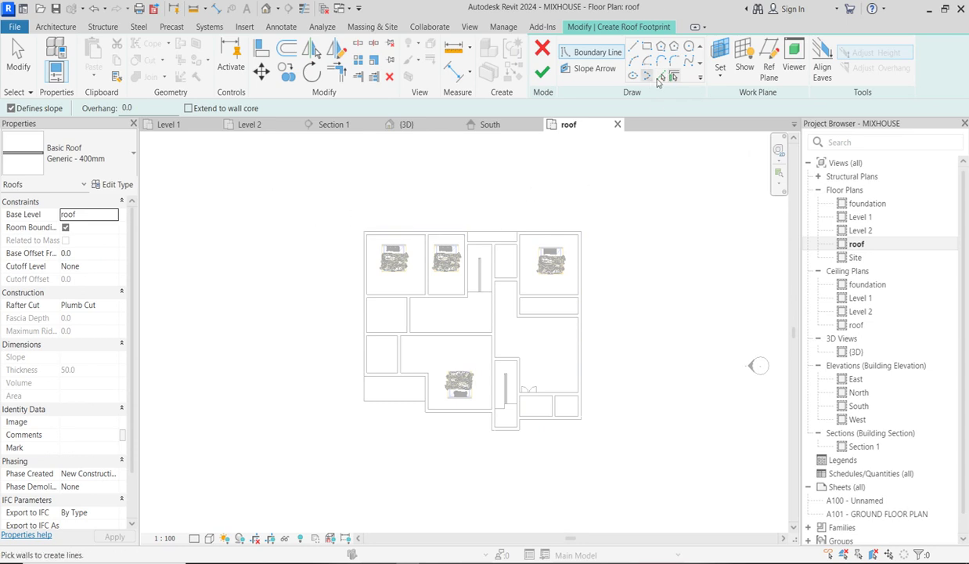
click(659, 78)
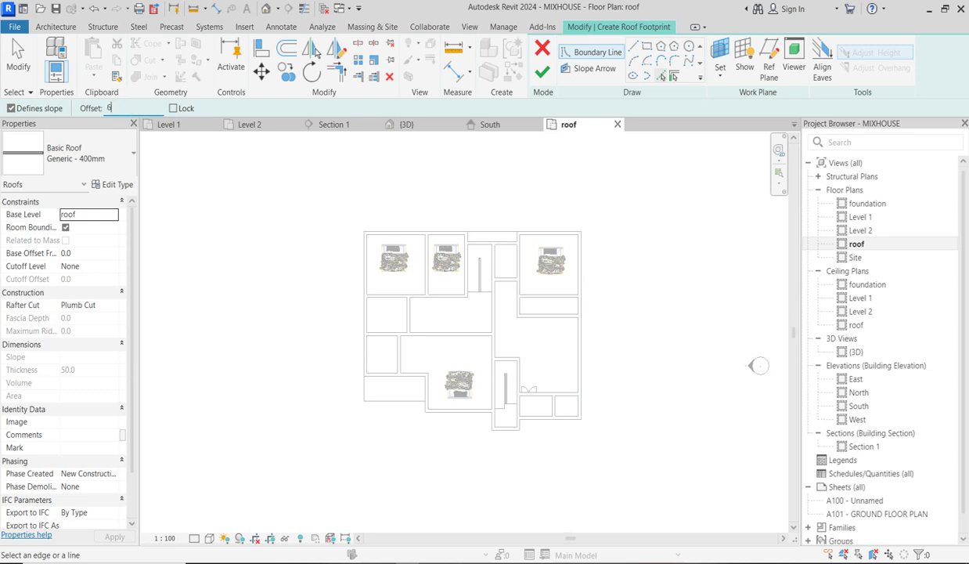
- With a 600 offset, add sloped boundary lines along the top, left, lower-right and lower walls
key(Return)
scroll(443, 182, up, 2)
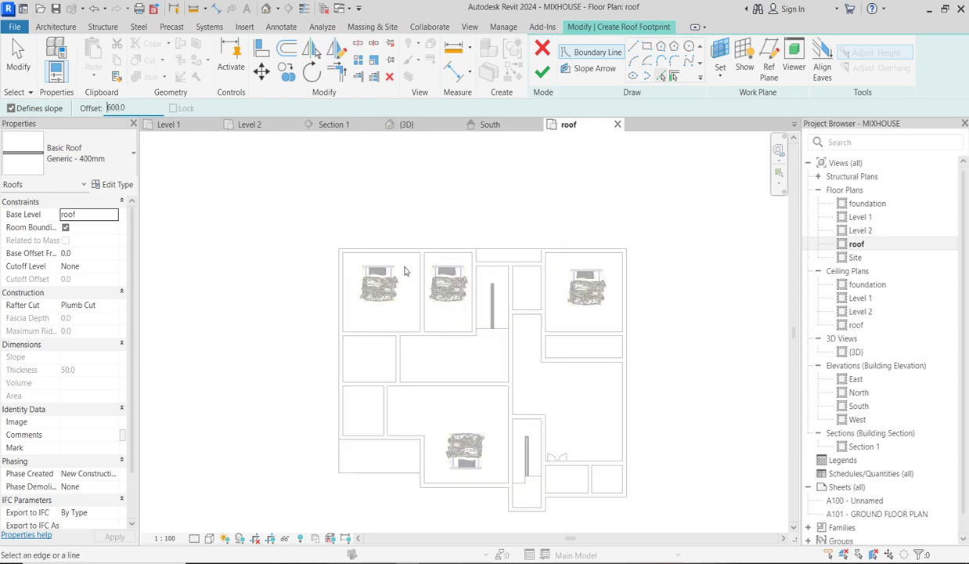
scroll(406, 255, up, 1)
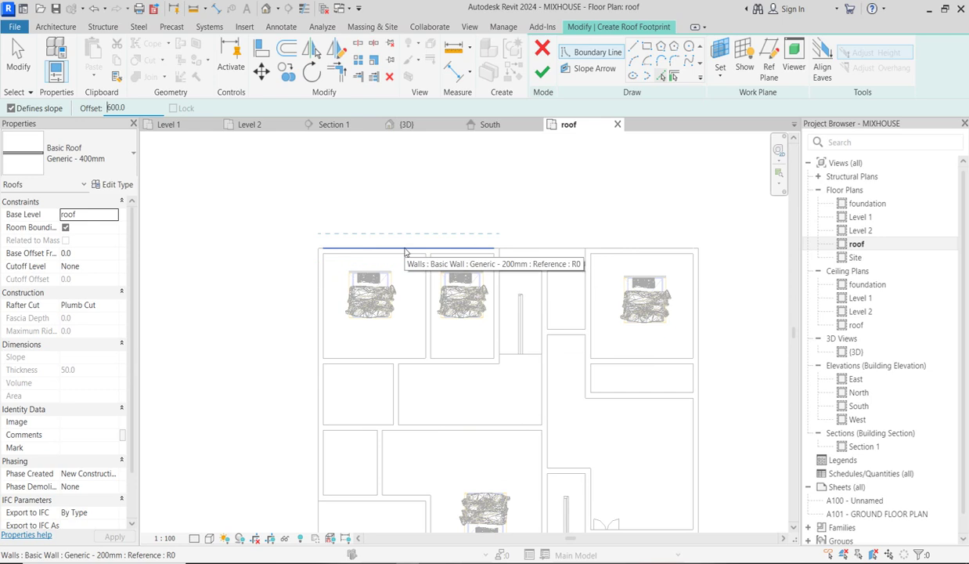
click(406, 252)
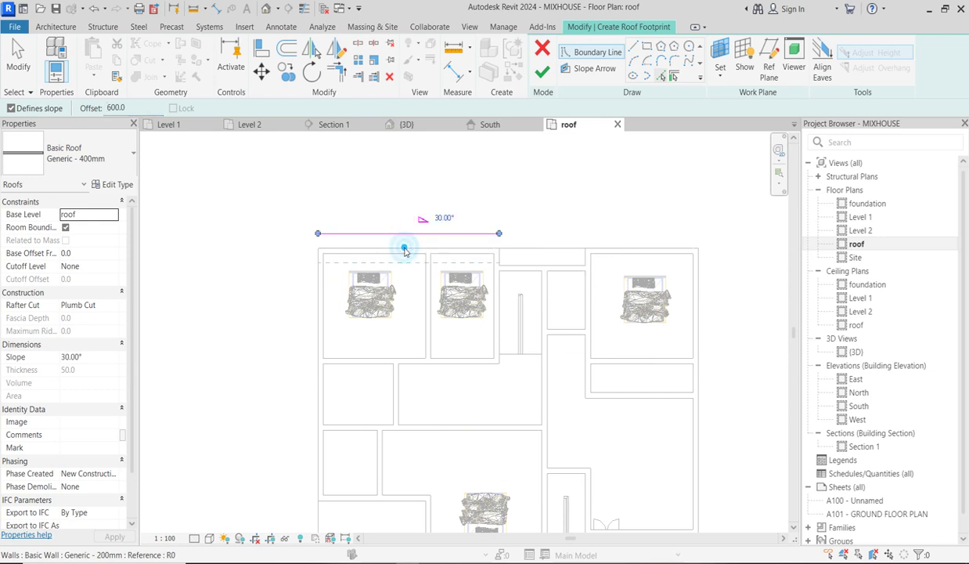
click(314, 338)
scroll(314, 334, down, 3)
scroll(392, 392, up, 3)
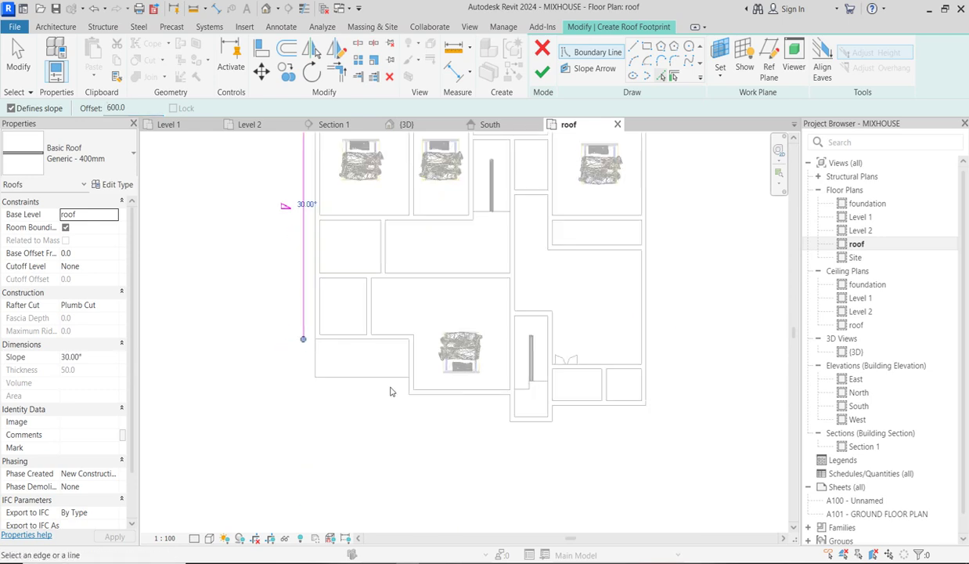
scroll(316, 386, up, 1)
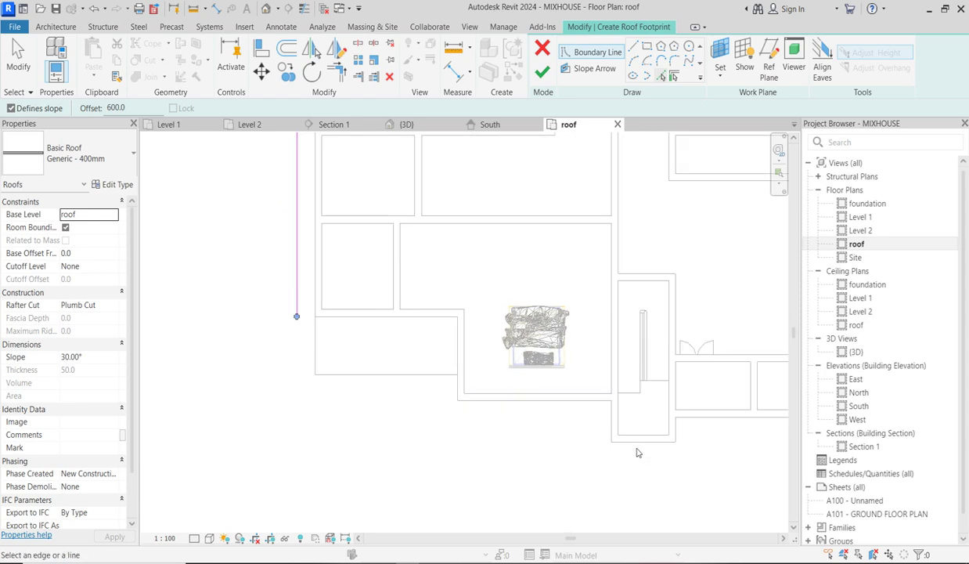
click(611, 436)
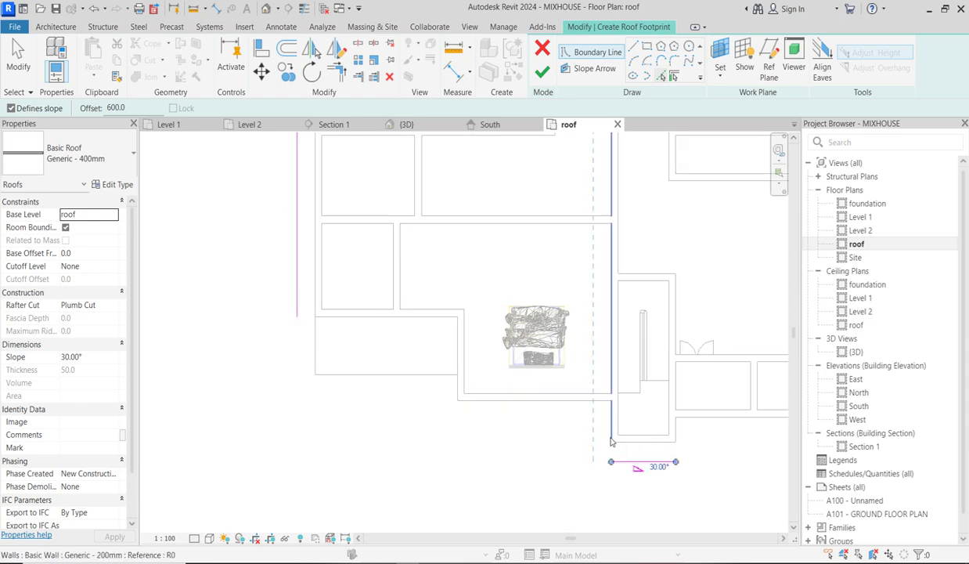
click(548, 396)
click(430, 384)
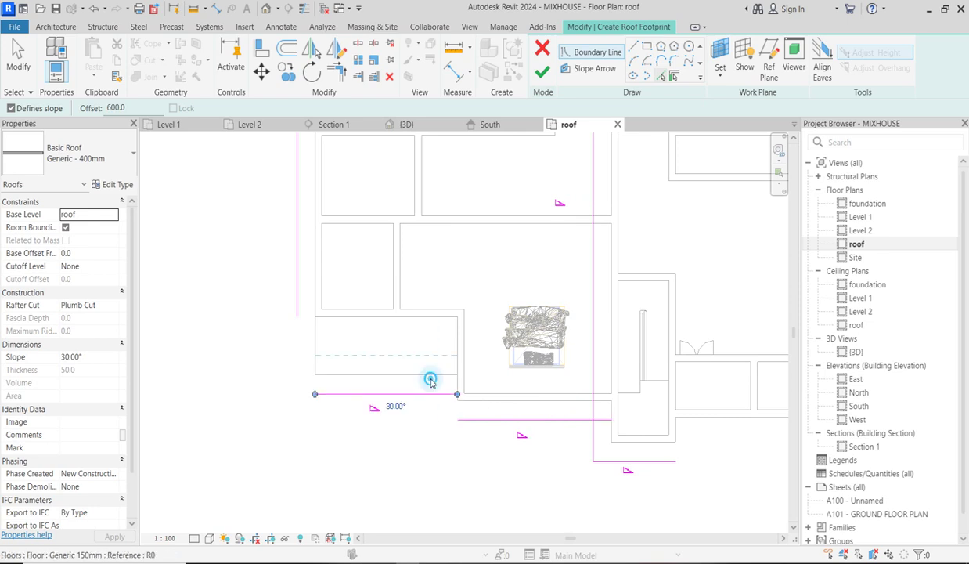
- Add boundary lines along the short, inner, bottom and right exterior walls
scroll(458, 396, up, 1)
scroll(459, 396, up, 4)
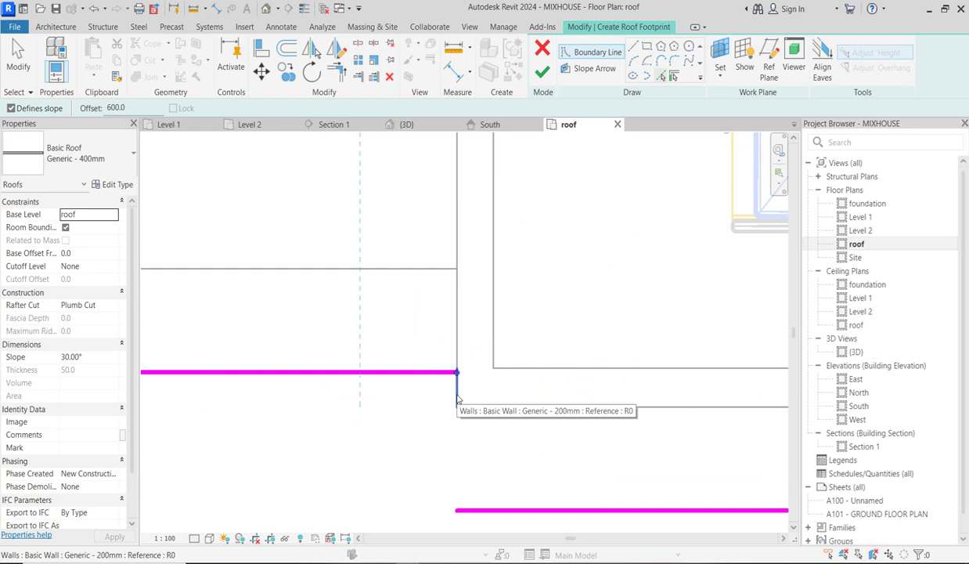
click(458, 395)
scroll(458, 399, down, 4)
scroll(438, 376, down, 5)
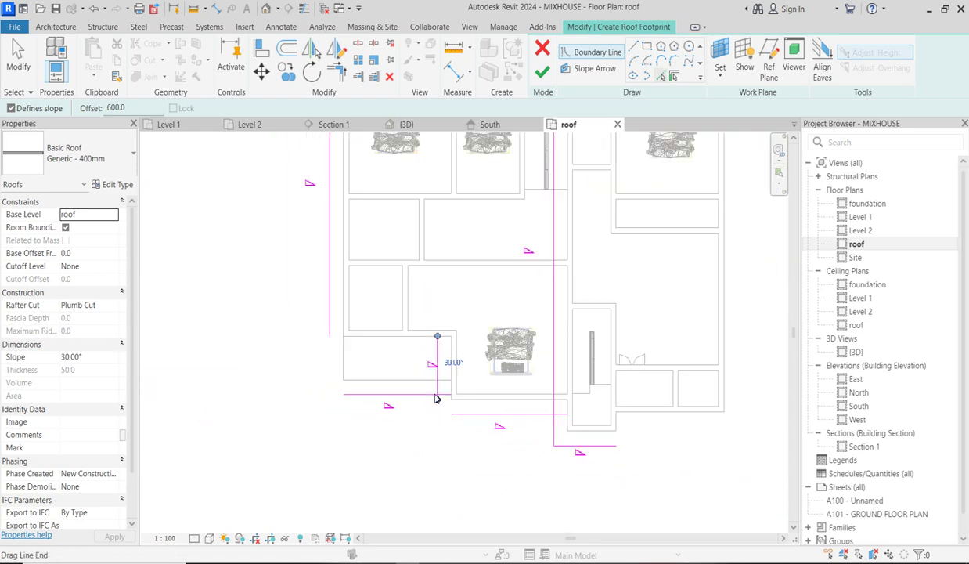
scroll(553, 451, up, 5)
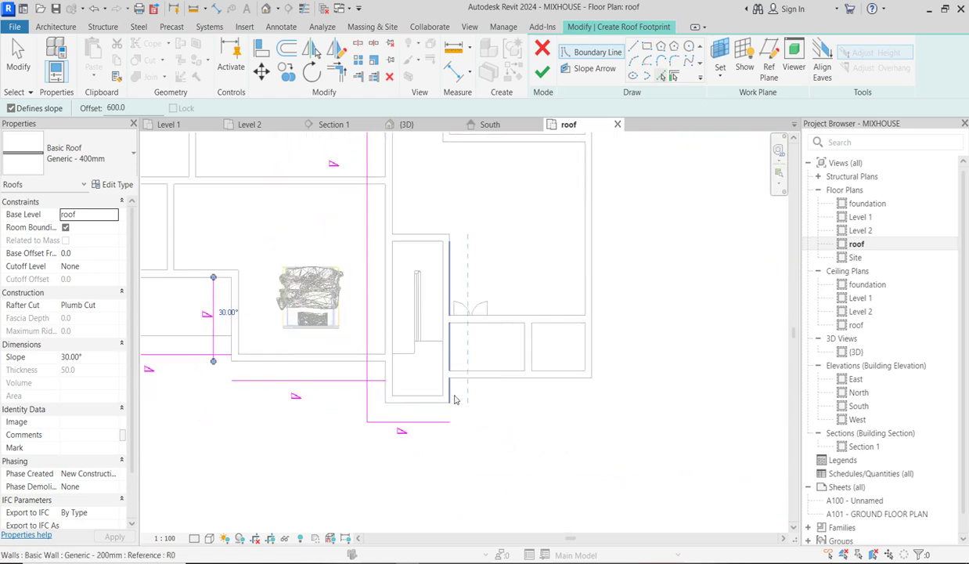
click(454, 395)
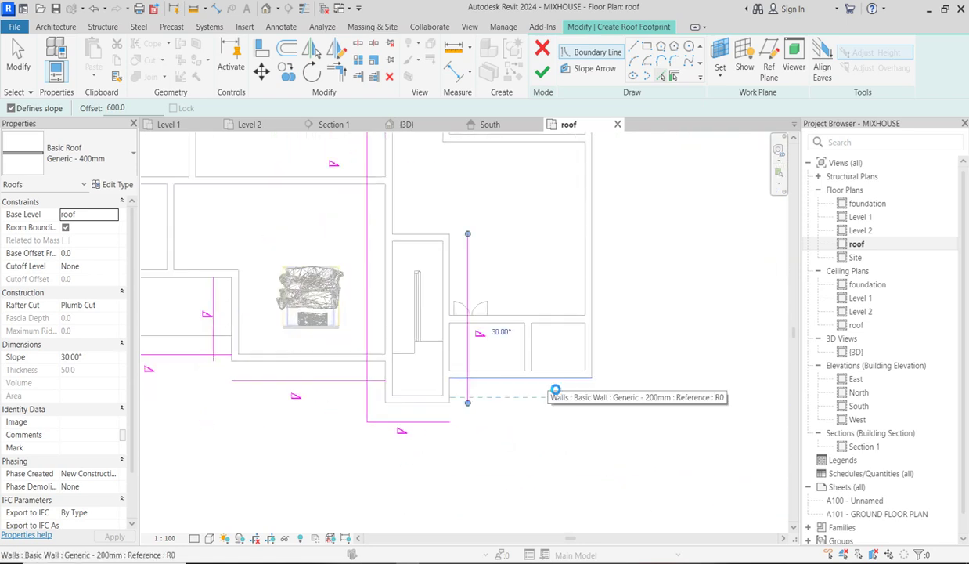
click(548, 384)
click(592, 368)
- Add boundary lines along the central wall, upper right wall, and the corridor's top and left walls
scroll(581, 409, down, 3)
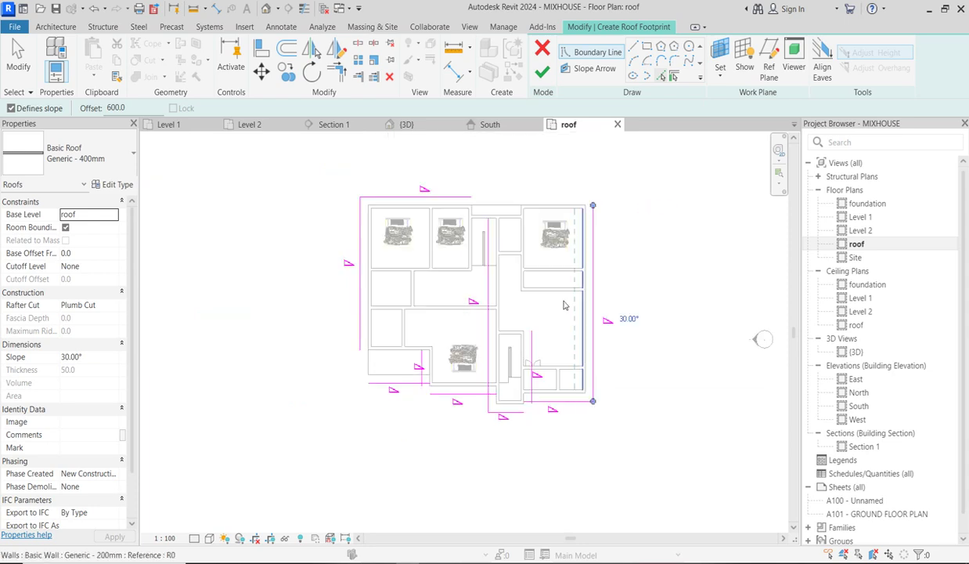
scroll(522, 314, up, 2)
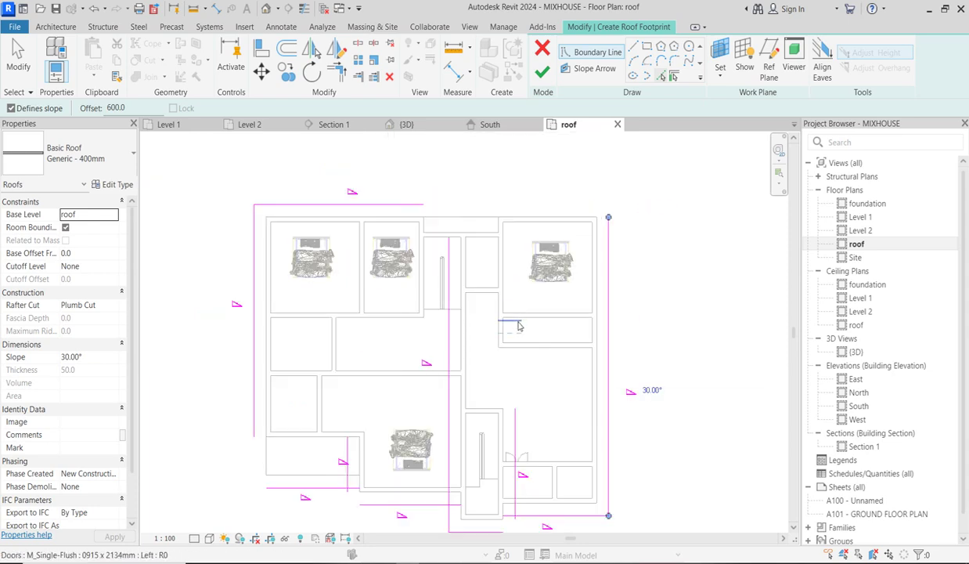
scroll(433, 202, up, 2)
scroll(501, 225, up, 2)
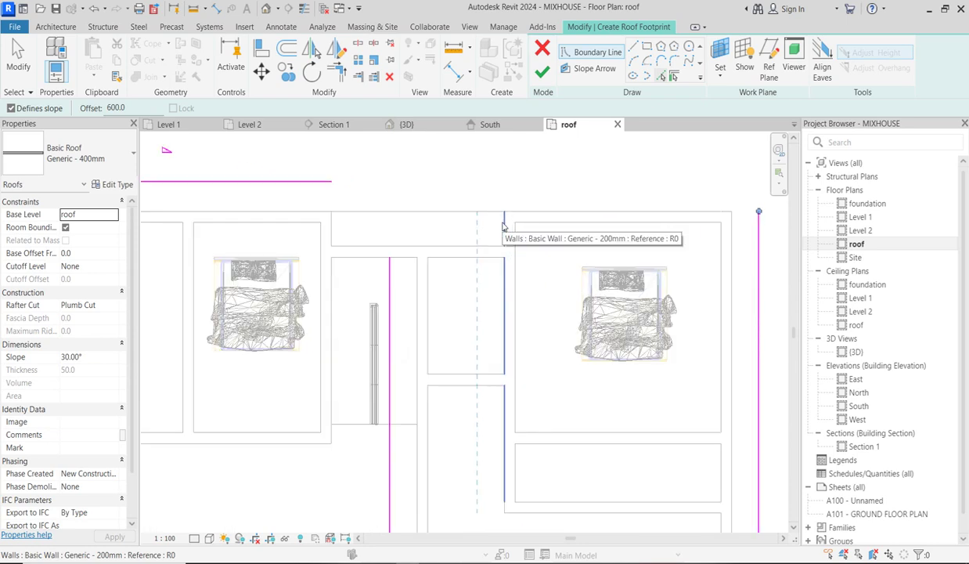
click(504, 226)
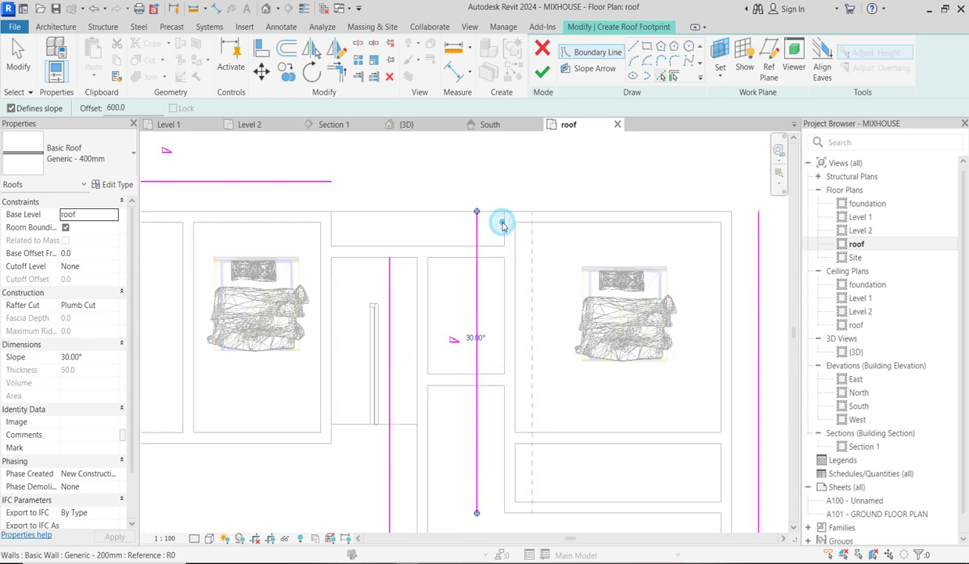
click(560, 211)
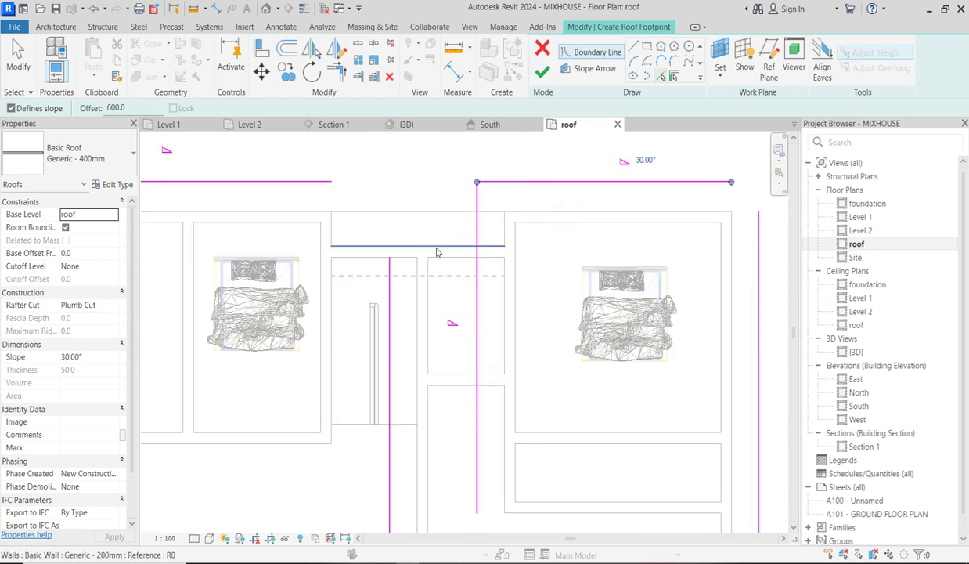
click(438, 250)
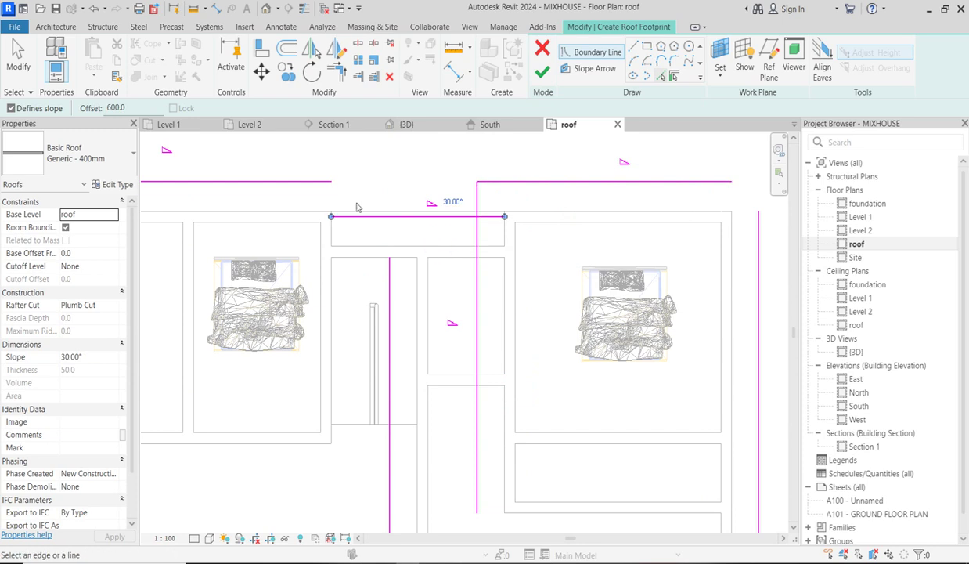
click(332, 243)
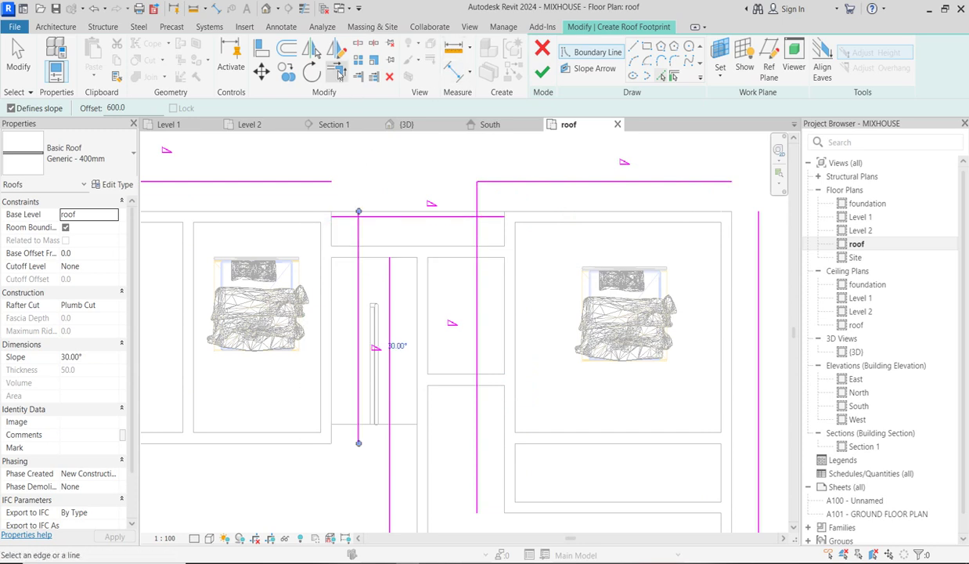
- Trim the upper and corridor roof boundary lines into closed corners
click(339, 73)
click(359, 228)
click(325, 183)
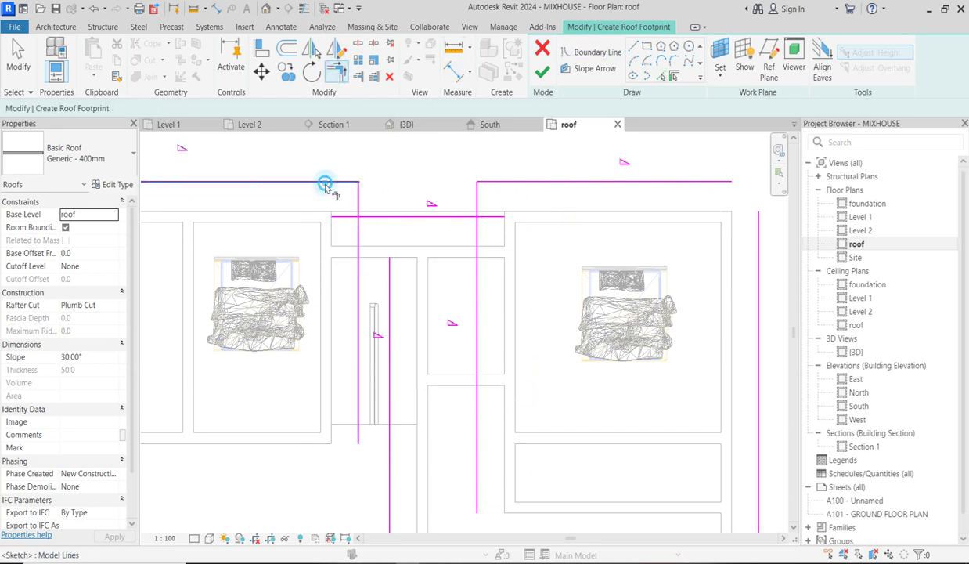
click(410, 213)
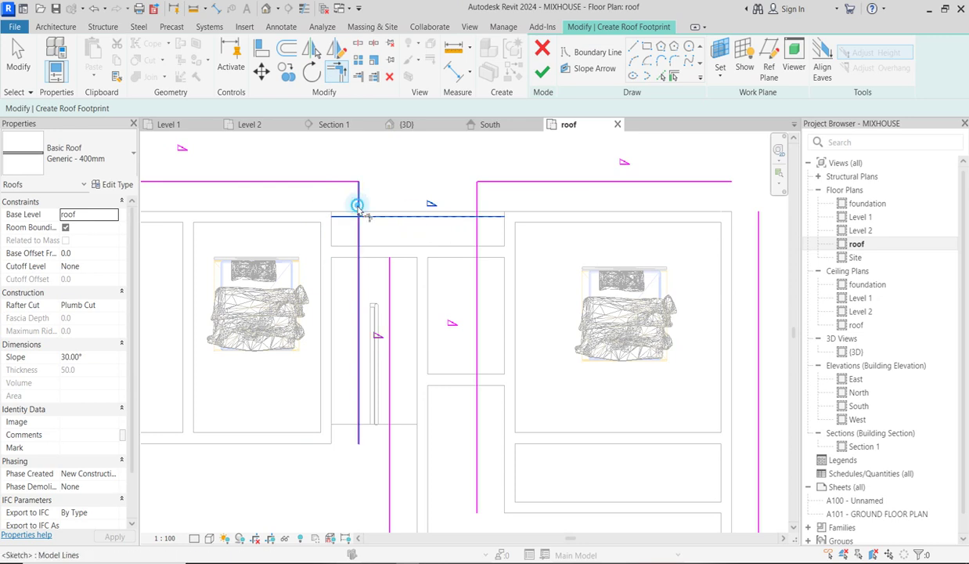
click(358, 205)
click(439, 216)
click(476, 199)
scroll(443, 213, down, 3)
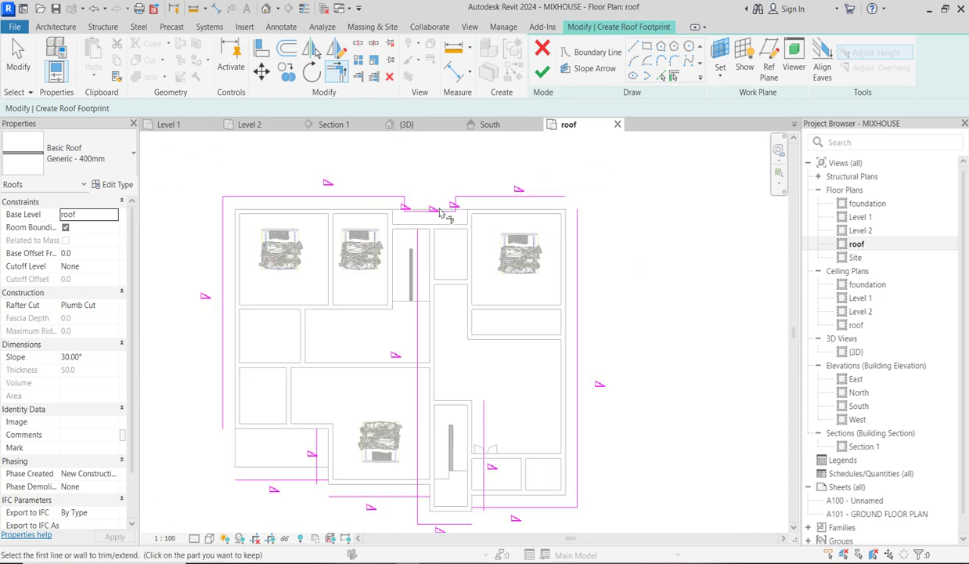
scroll(443, 214, down, 2)
click(506, 234)
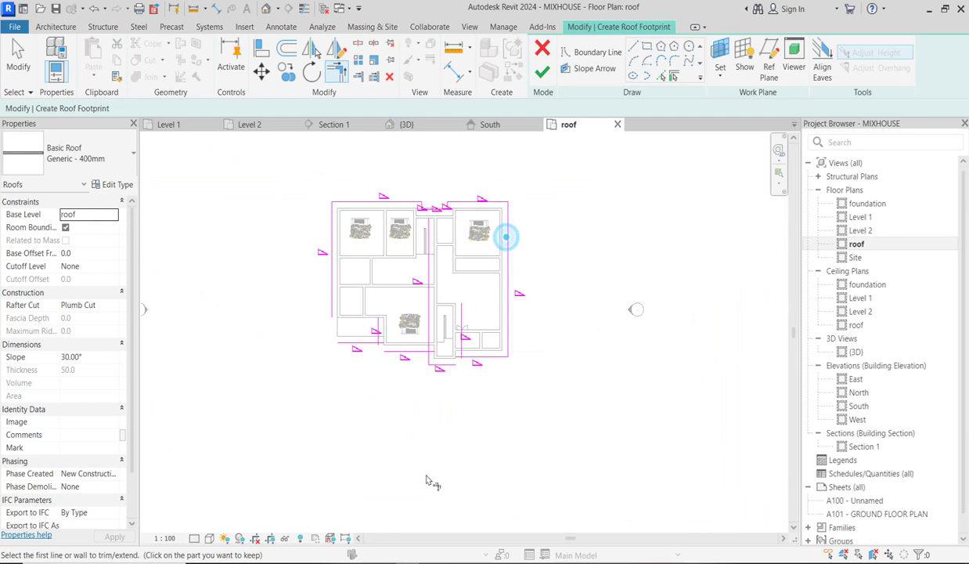
scroll(470, 362, up, 4)
- Trim the bottom and left roof boundary lines into corners to close the footprint
click(407, 355)
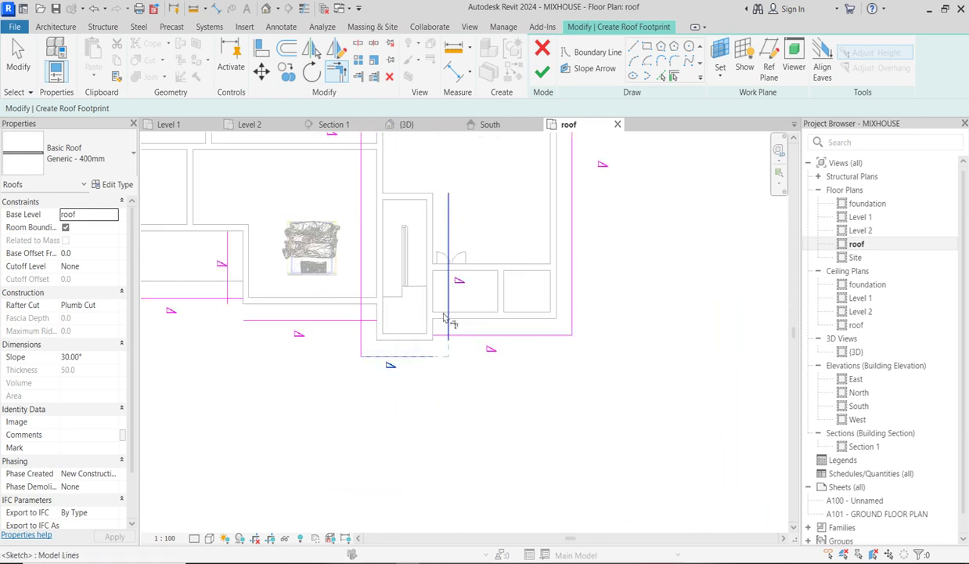
click(448, 301)
click(449, 350)
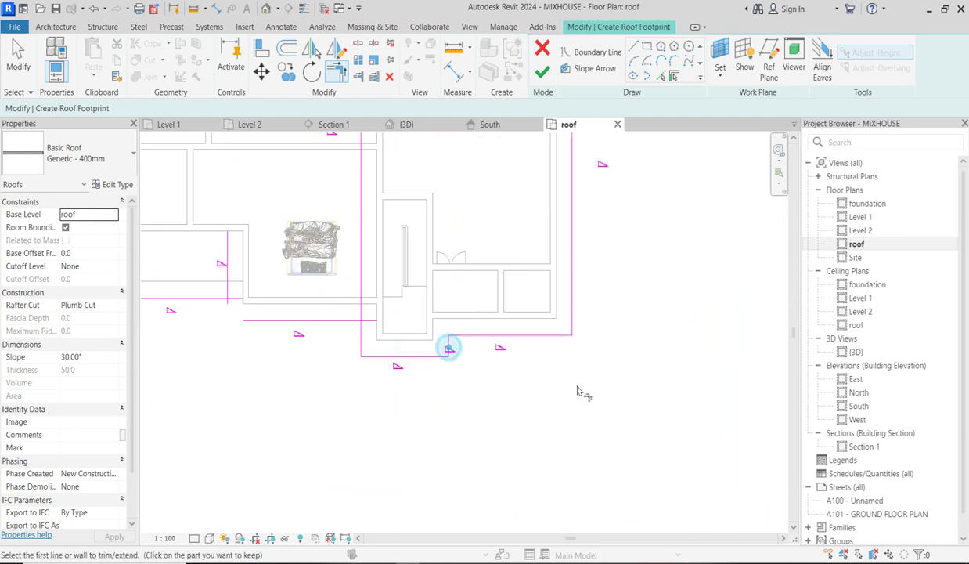
scroll(462, 360, down, 3)
scroll(454, 360, up, 2)
click(427, 352)
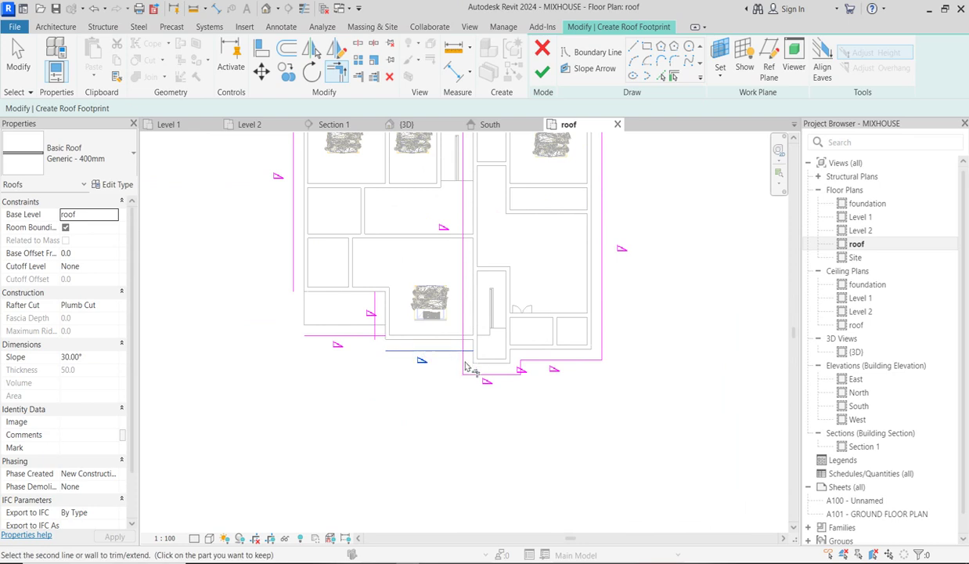
click(462, 361)
click(402, 351)
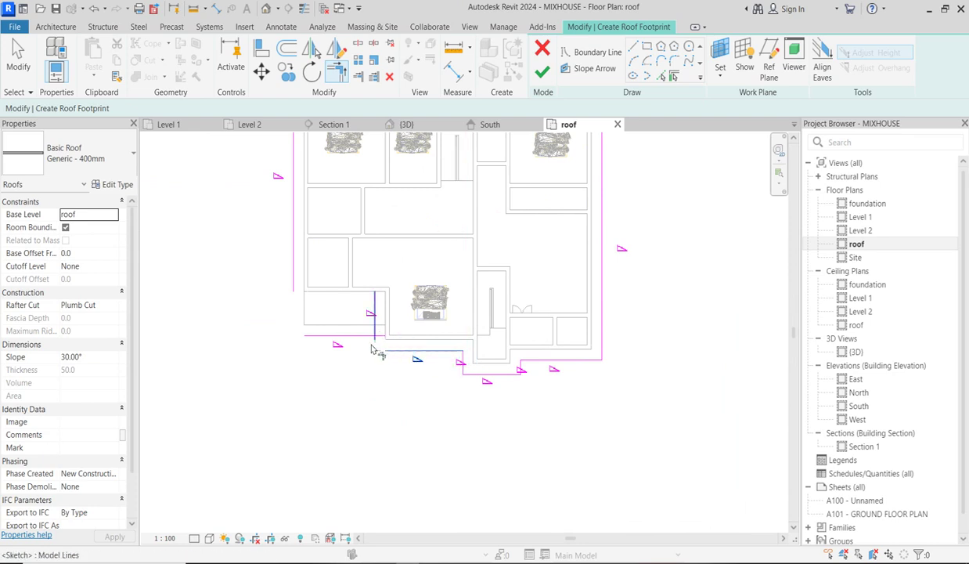
scroll(374, 350, up, 2)
click(375, 329)
click(344, 336)
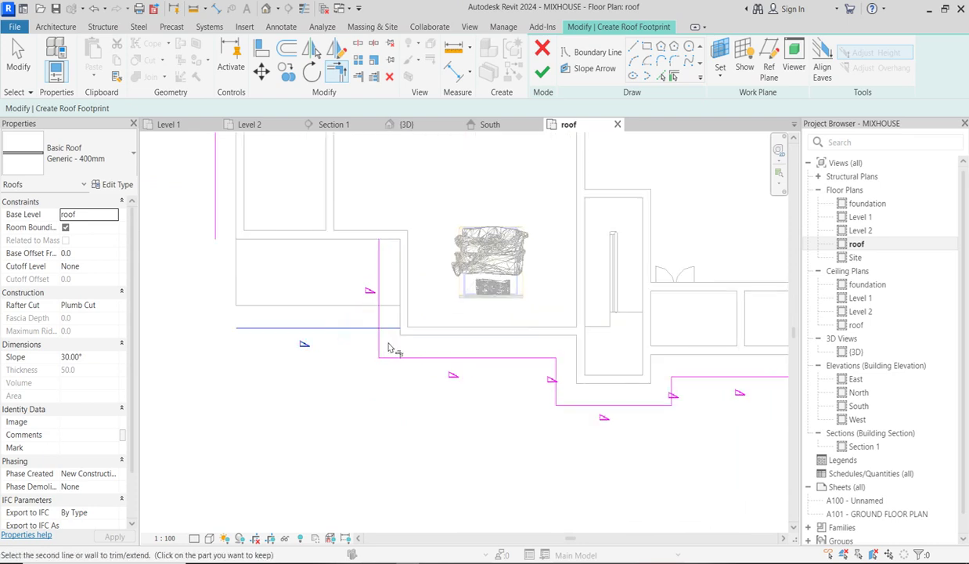
click(379, 338)
scroll(403, 431, down, 2)
click(350, 368)
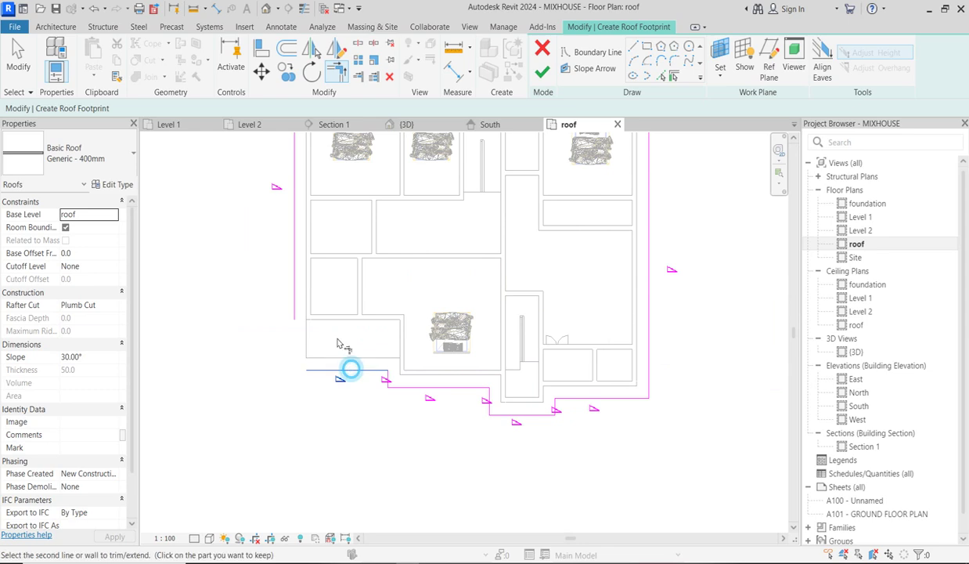
click(293, 275)
scroll(606, 360, down, 2)
scroll(565, 246, up, 1)
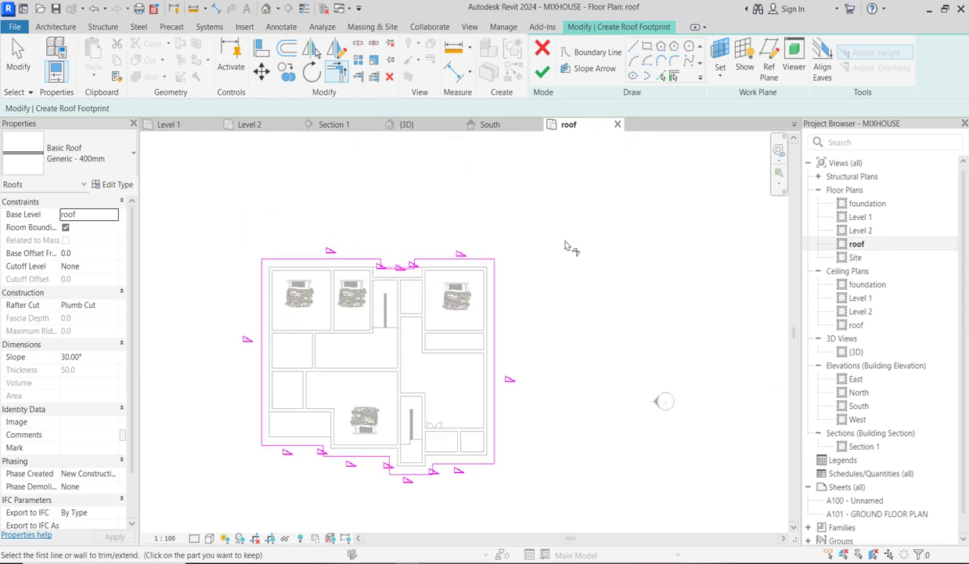
- Exit the Trim/Extend to Corner tool and review the closed footprint
right_click(559, 242)
click(607, 249)
right_click(537, 253)
click(590, 258)
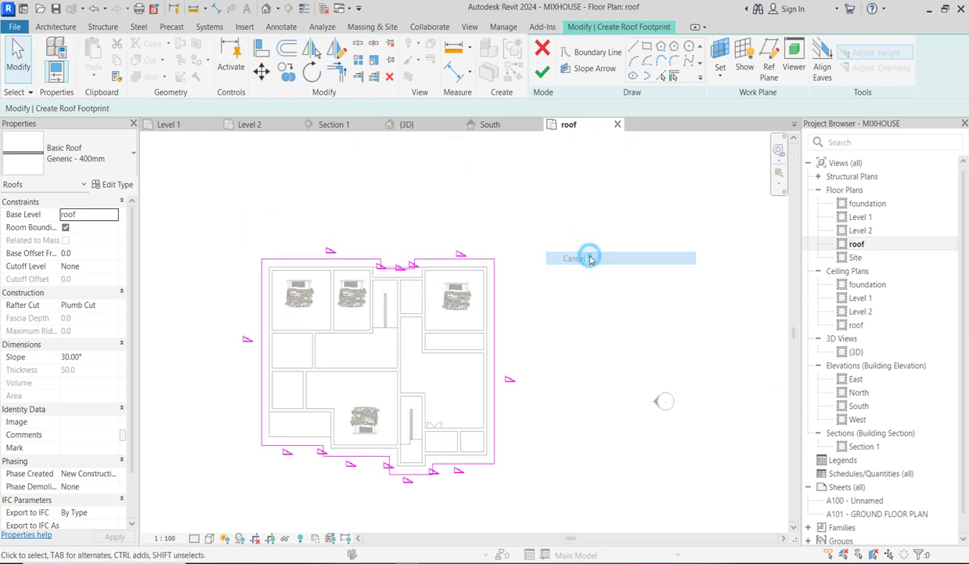
scroll(590, 259, down, 2)
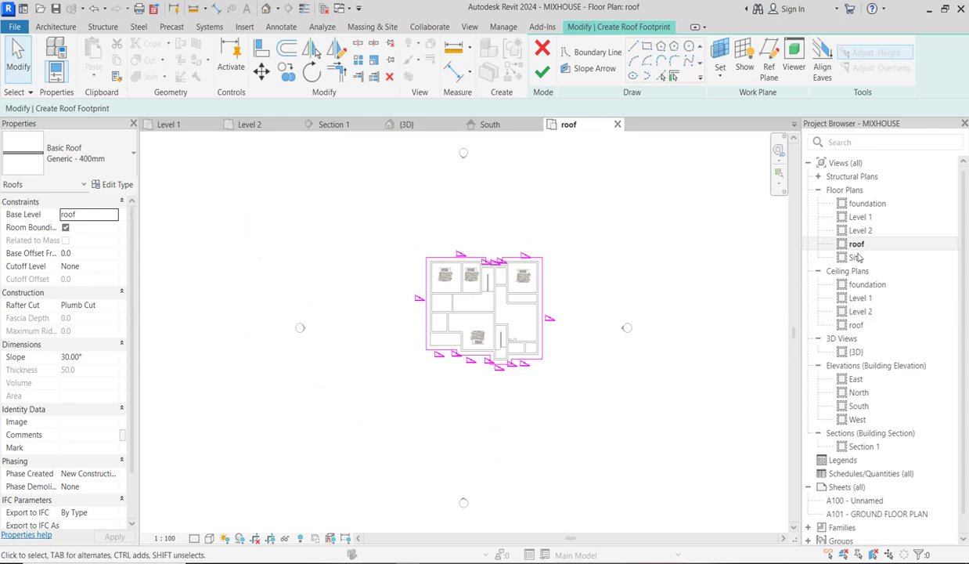
scroll(523, 257, up, 2)
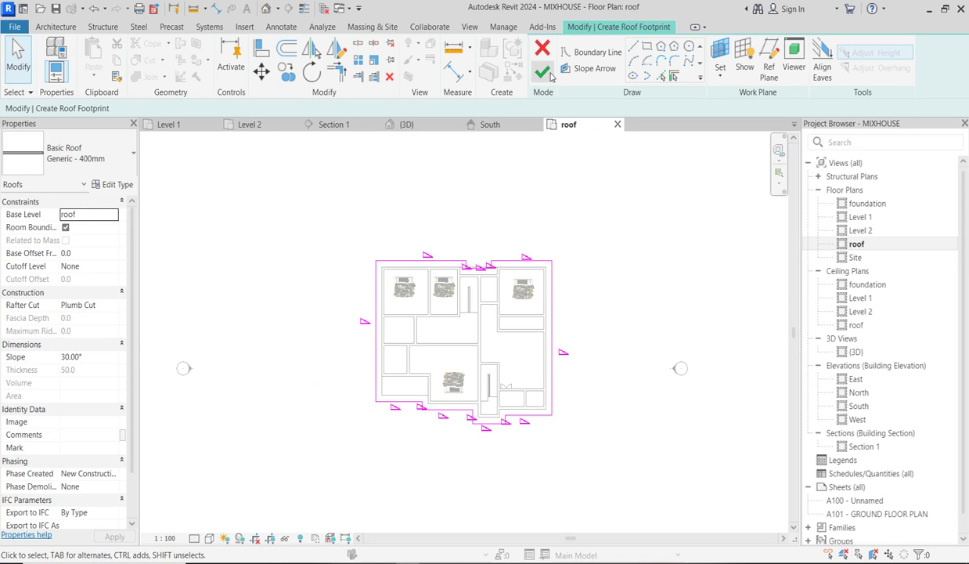
- Finish the footprint to create the roof without attaching walls, and zoom to fit
click(542, 72)
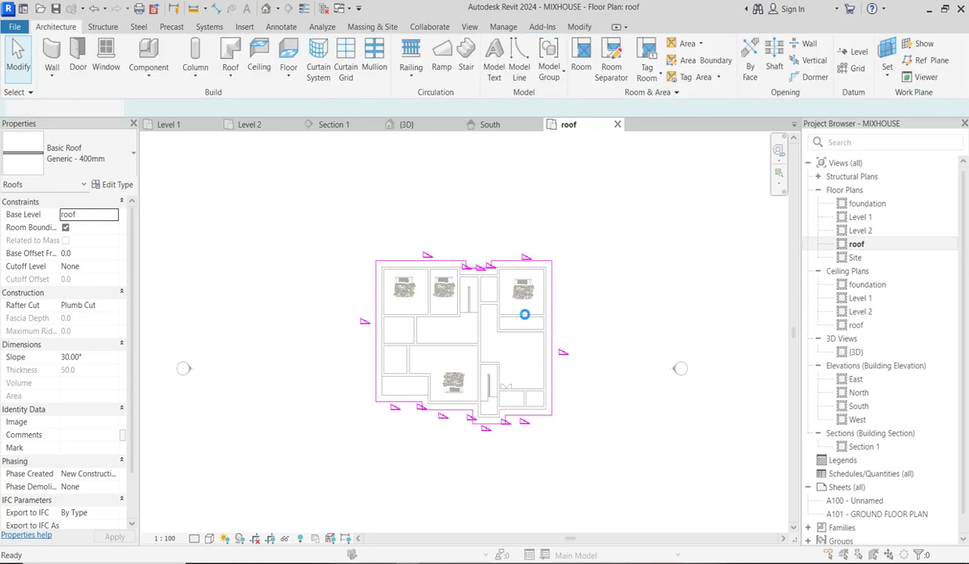
click(588, 290)
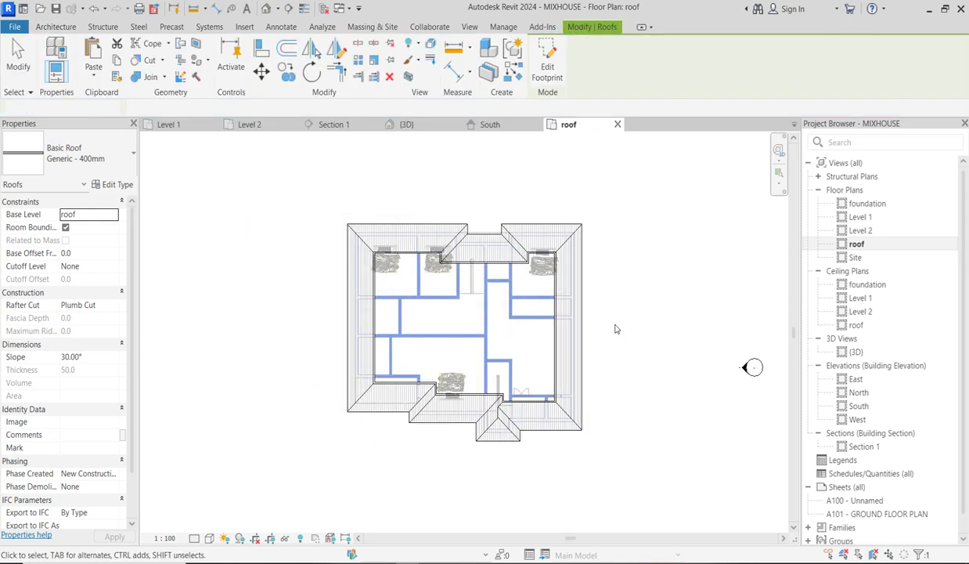
key(z)
key(f)
key(Escape)
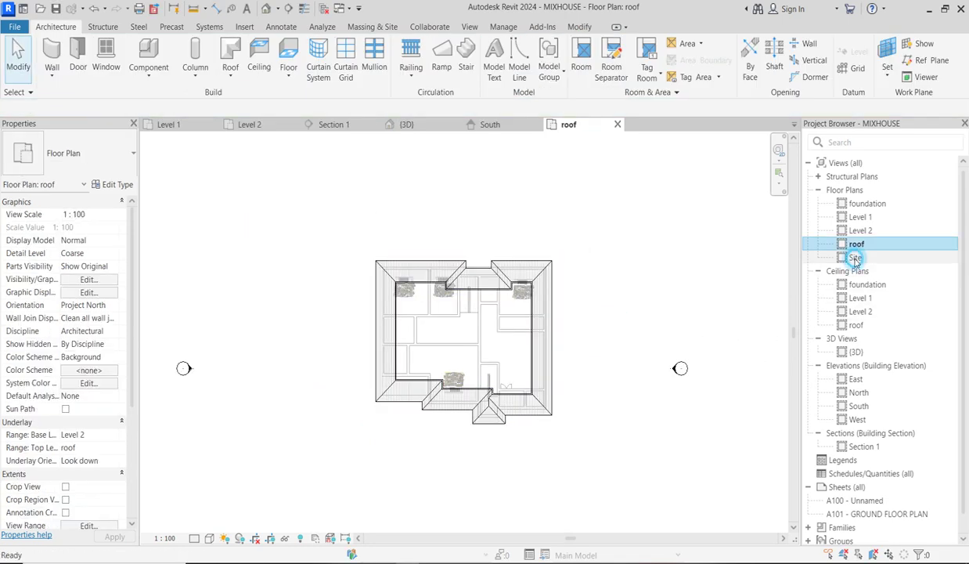
- Check the roof in the Site plan, then return to the roof floor plan
double_click(856, 258)
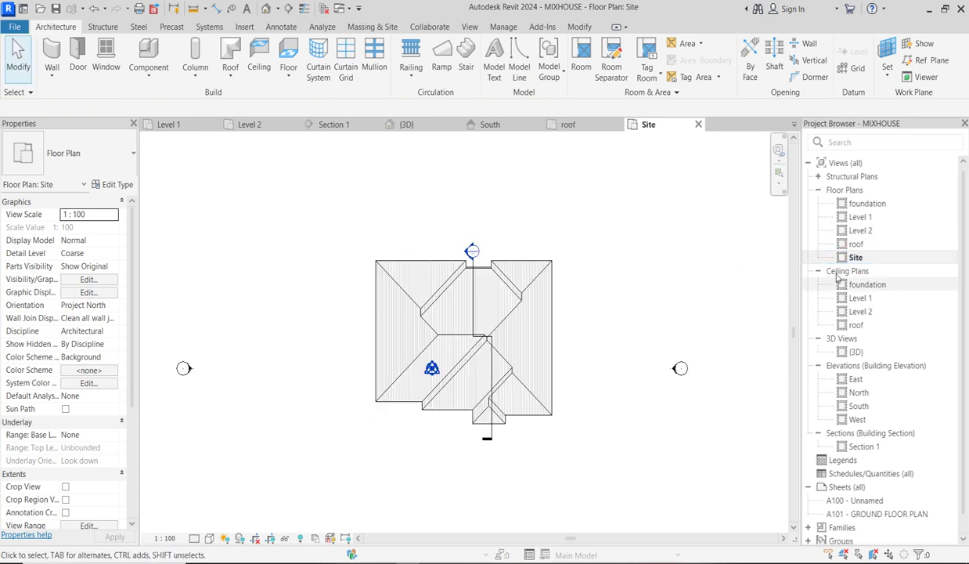
double_click(857, 244)
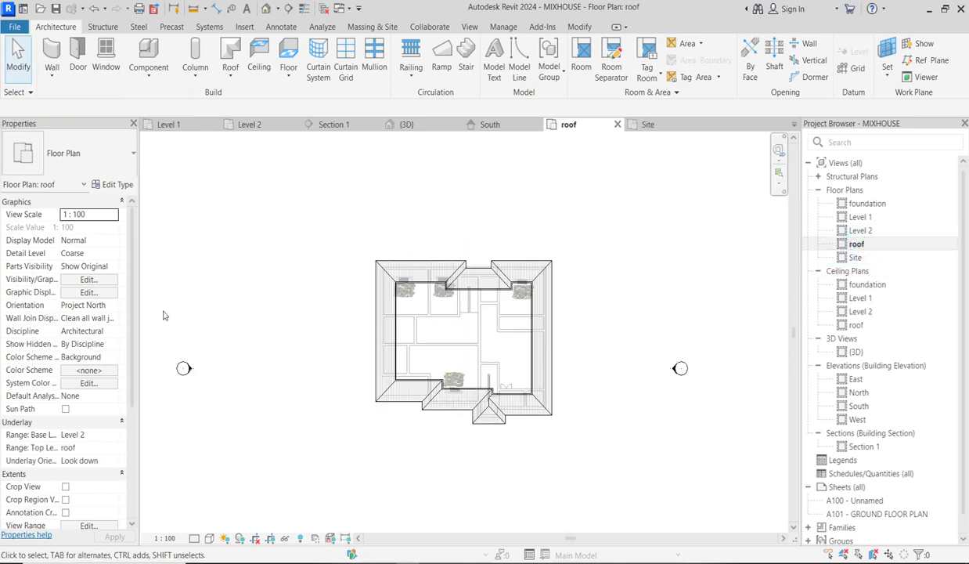
scroll(506, 322, down, 2)
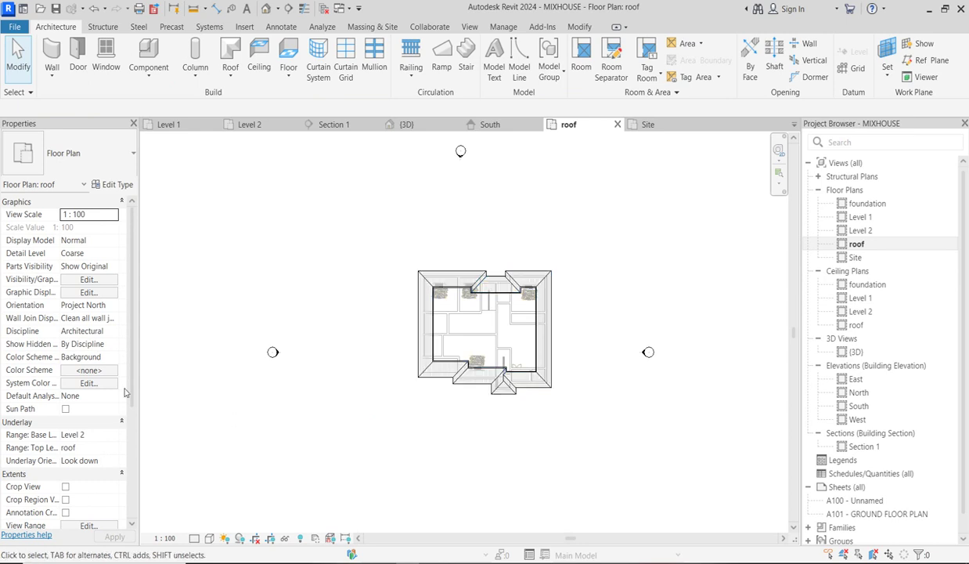
scroll(132, 355, down, 5)
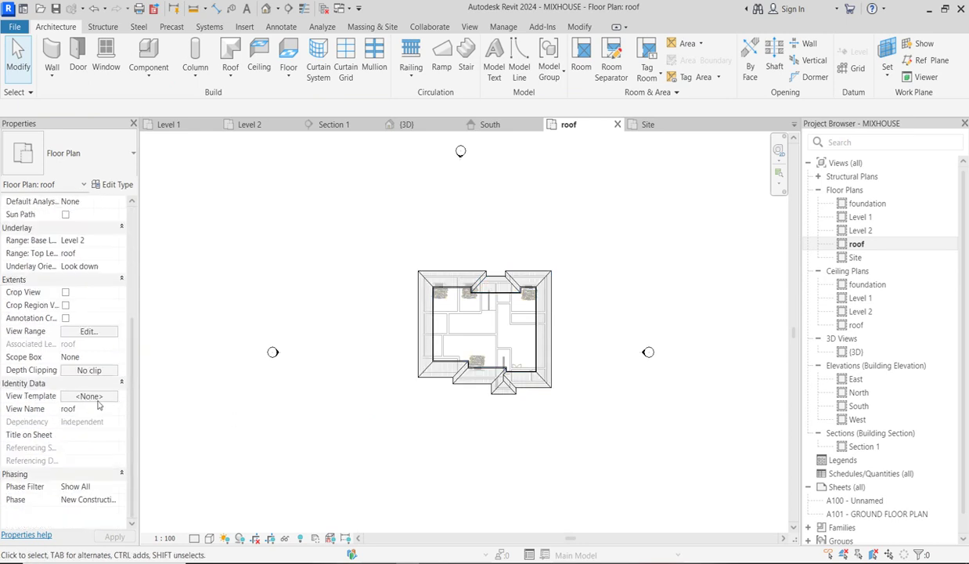
- Set the roof plan's view range to Top offset 50000 and Cut plane offset 45
click(88, 332)
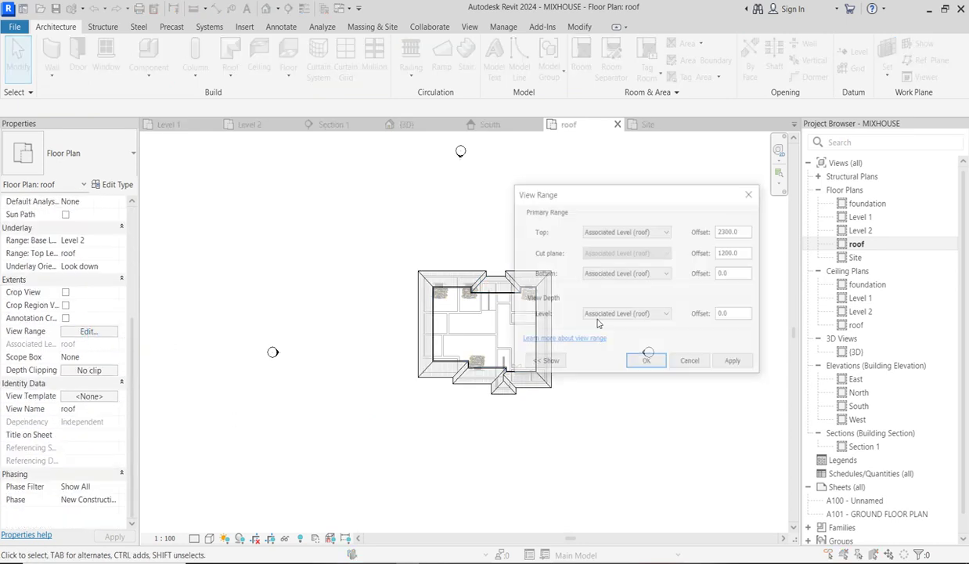
drag(749, 232, 717, 232)
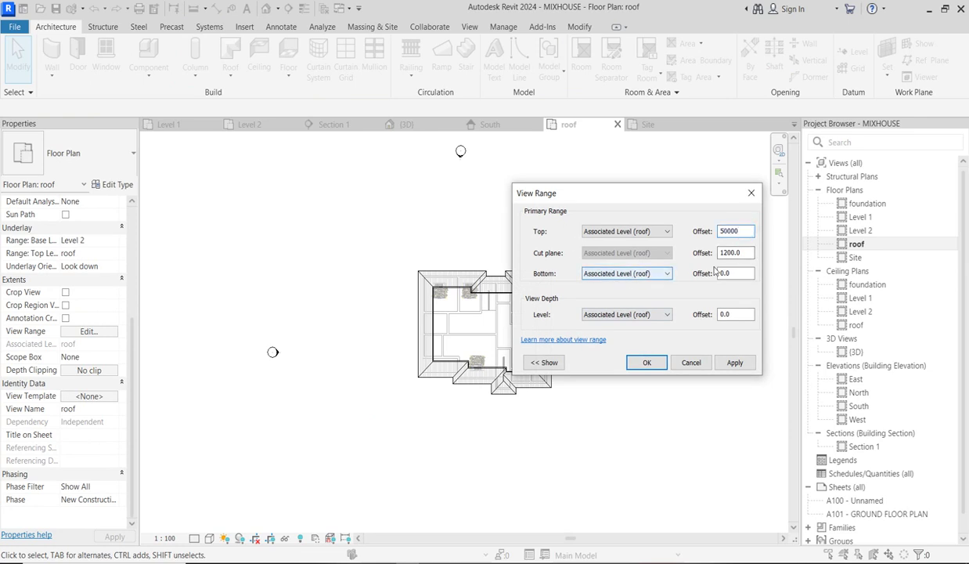
drag(750, 253, 666, 256)
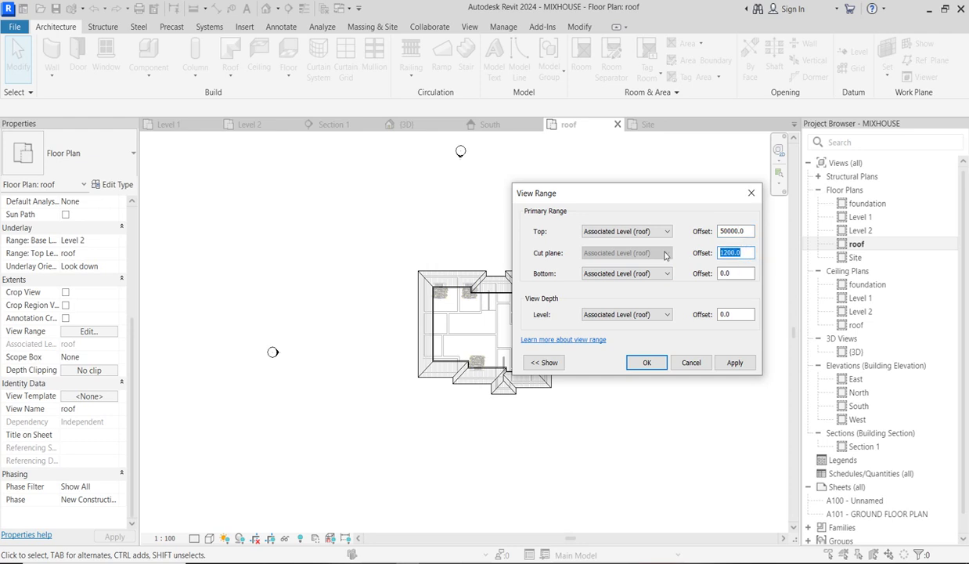
text(45)
click(647, 363)
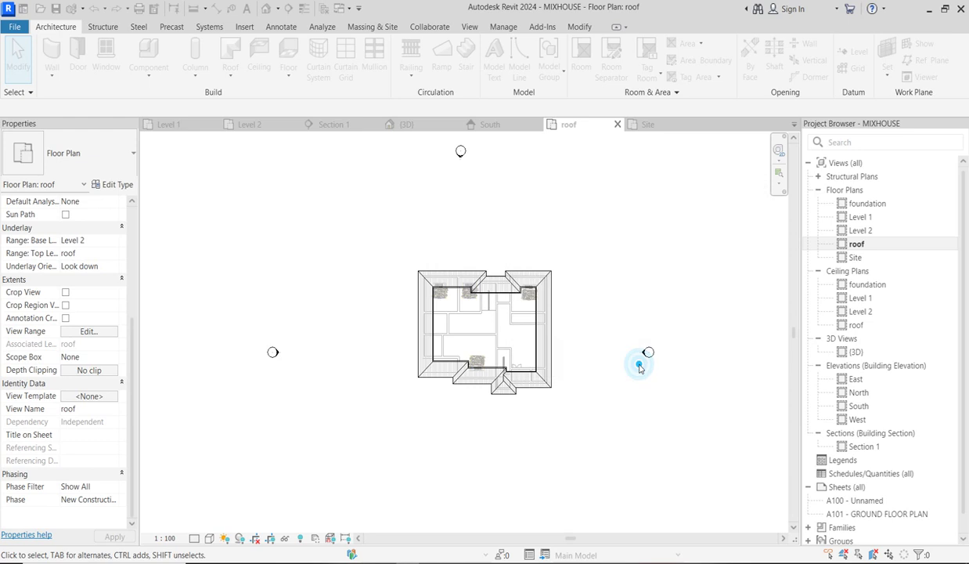
- Zoom over the hipped roof's hips and ridges, then select the roof
scroll(485, 332, up, 2)
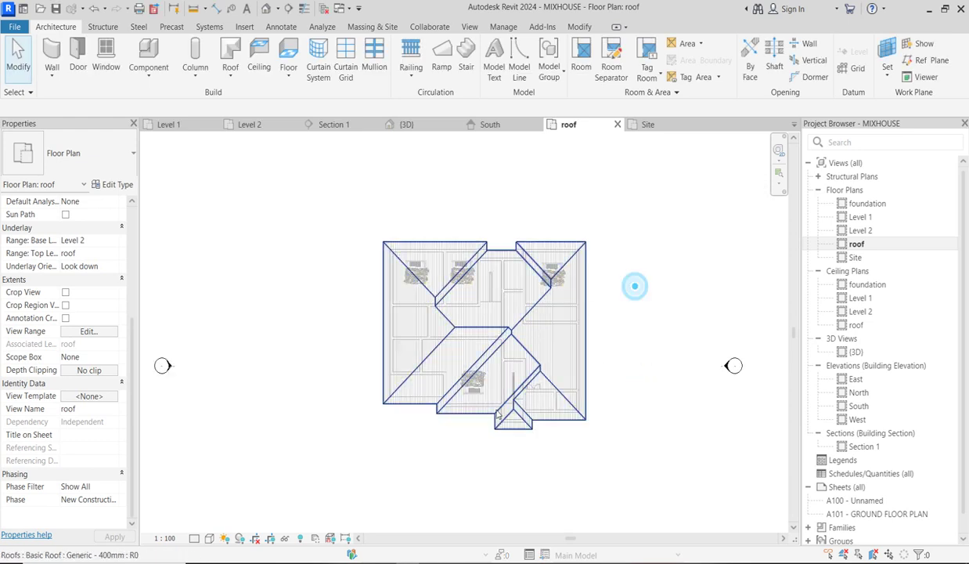
scroll(634, 283, up, 3)
scroll(591, 380, down, 2)
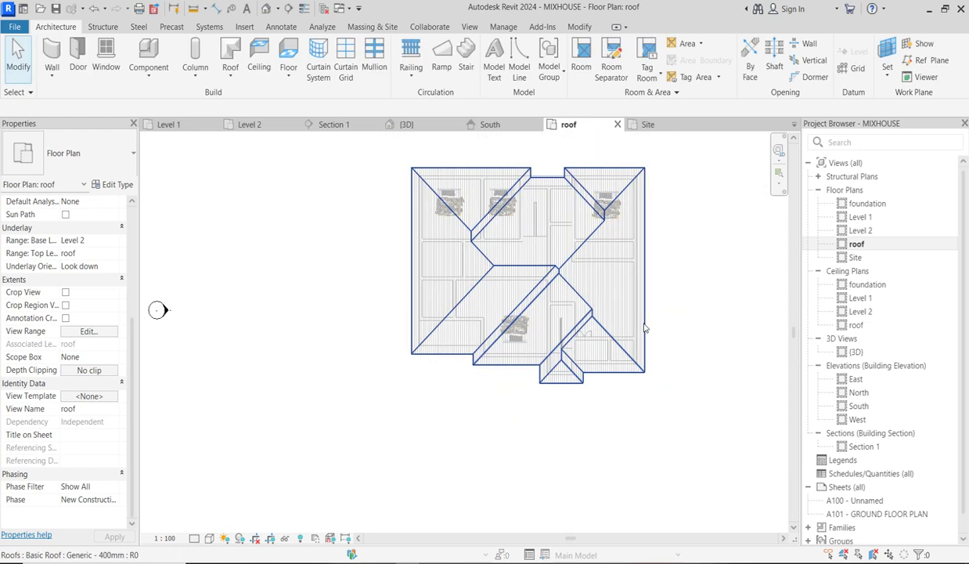
scroll(645, 204, up, 2)
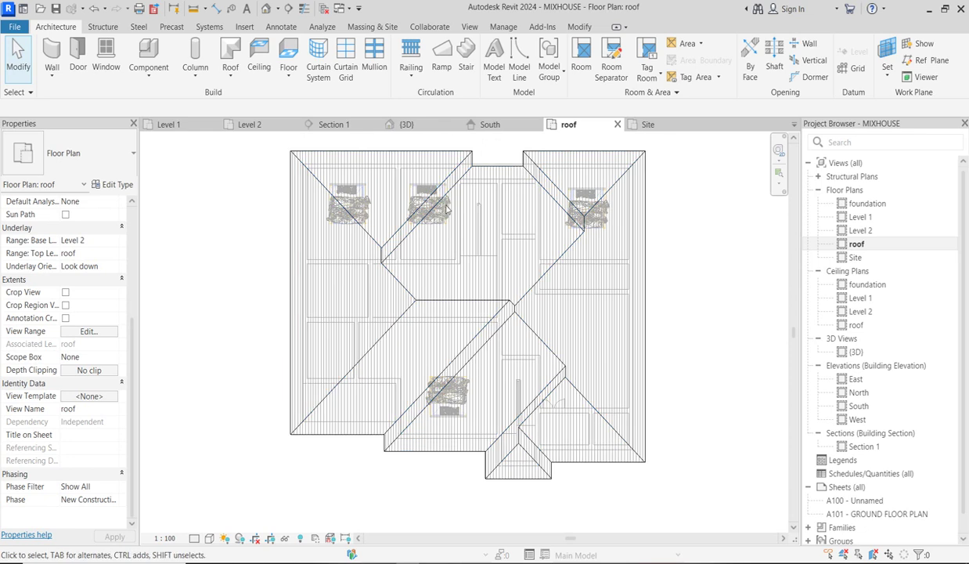
scroll(520, 321, down, 1)
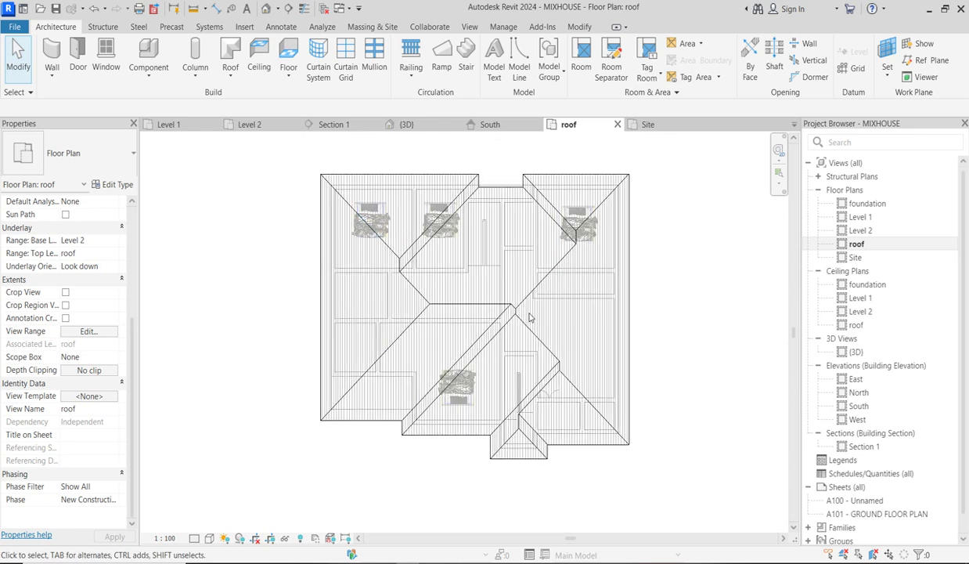
scroll(352, 291, up, 4)
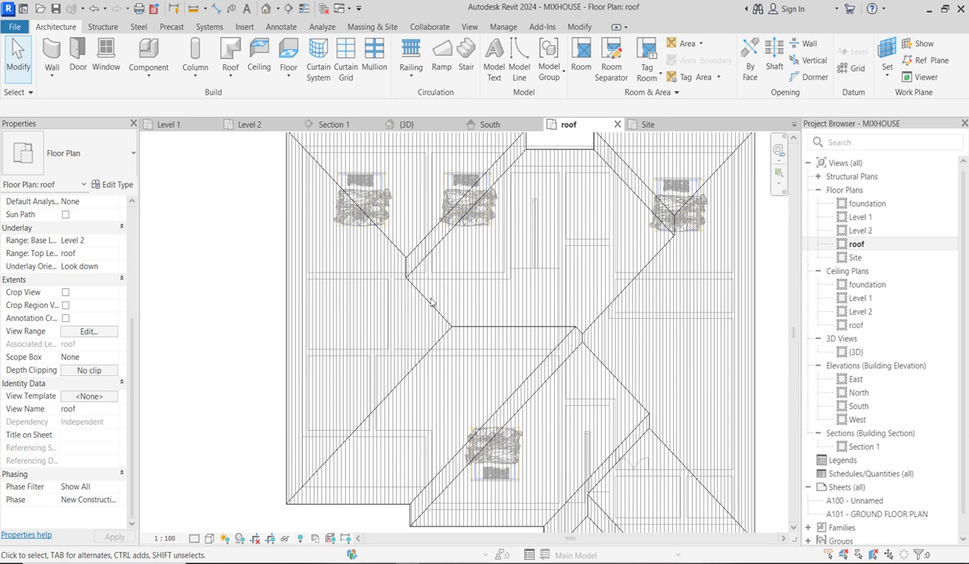
scroll(397, 392, down, 1)
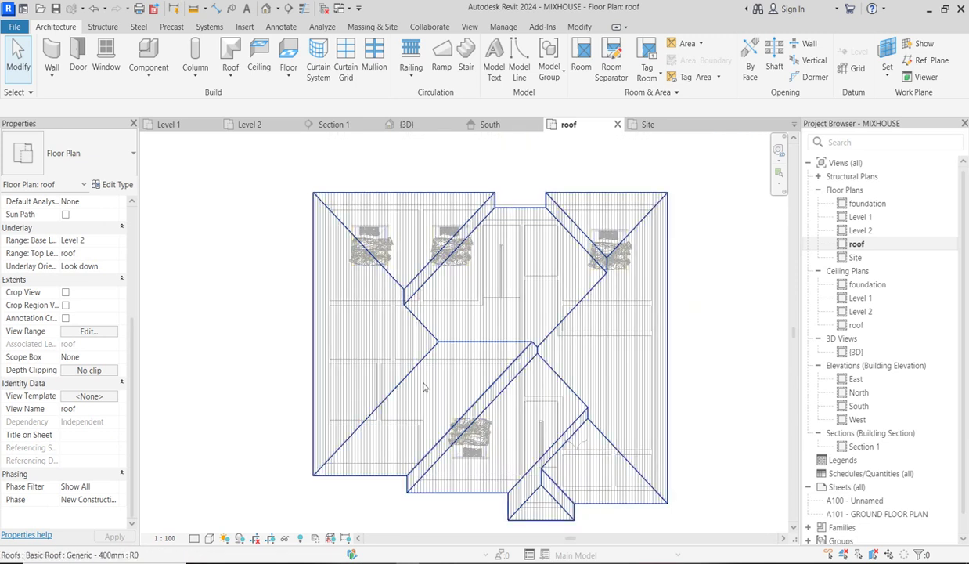
click(633, 467)
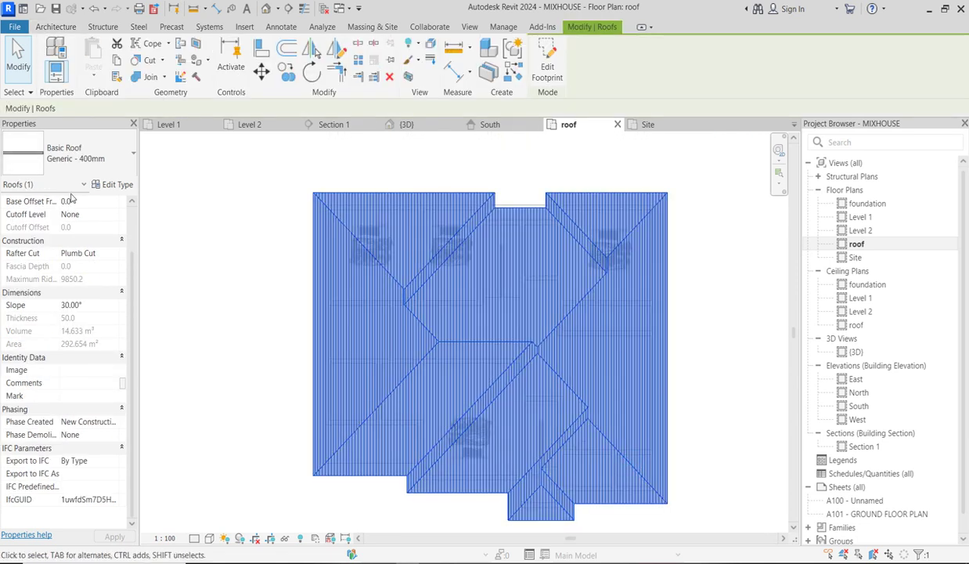
- Open the Generic 400mm roof's Roofing, Tile structure-layer material in the Material Browser
click(118, 185)
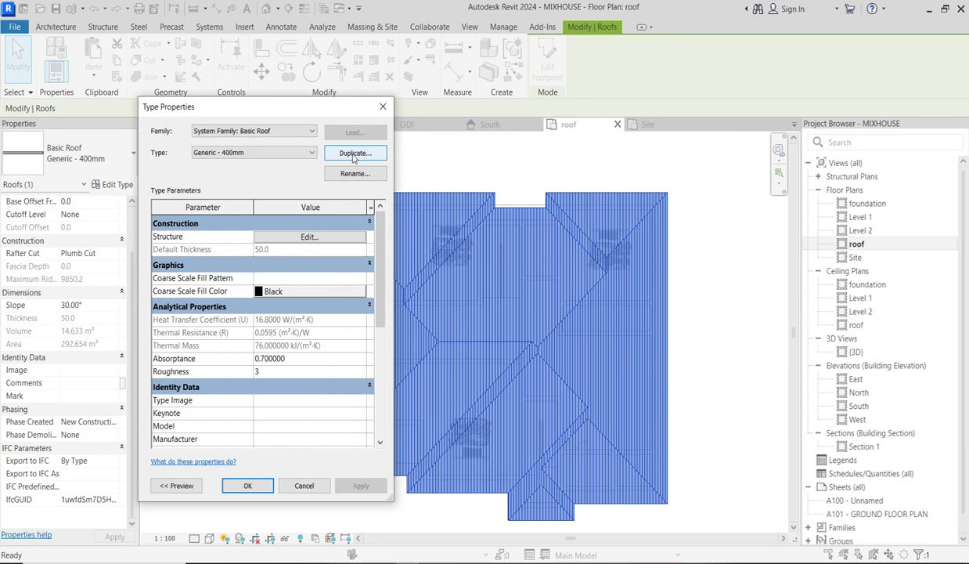
click(308, 237)
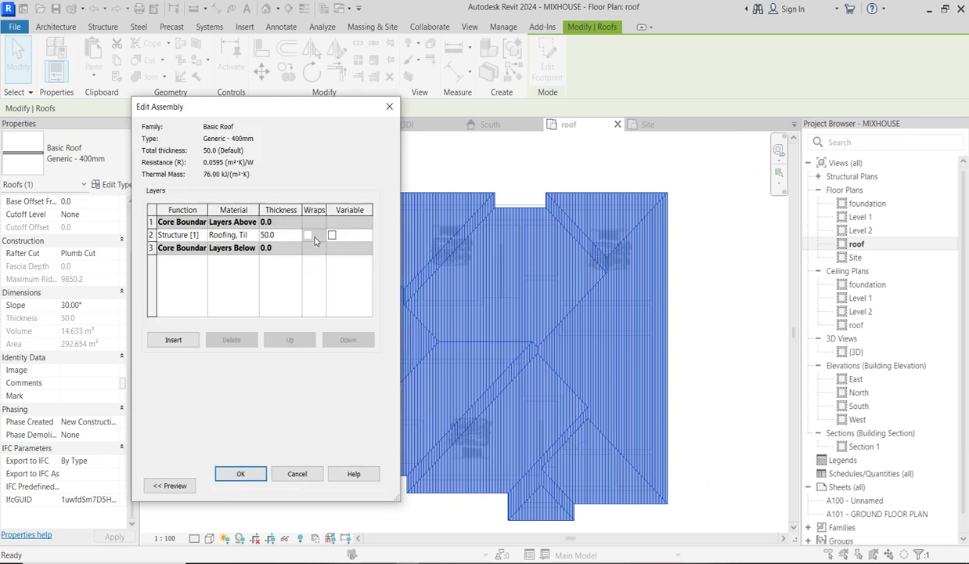
click(253, 236)
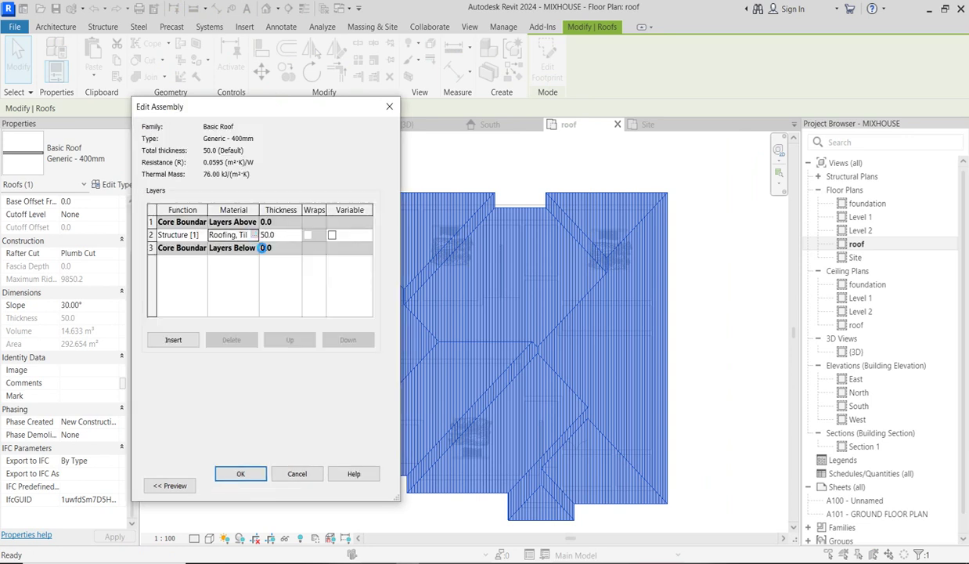
double_click(255, 240)
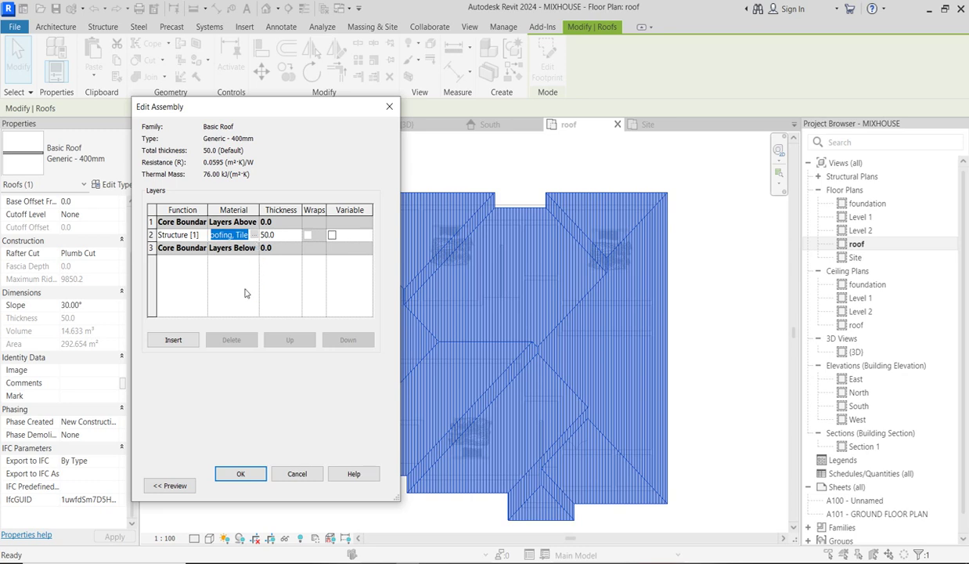
click(254, 235)
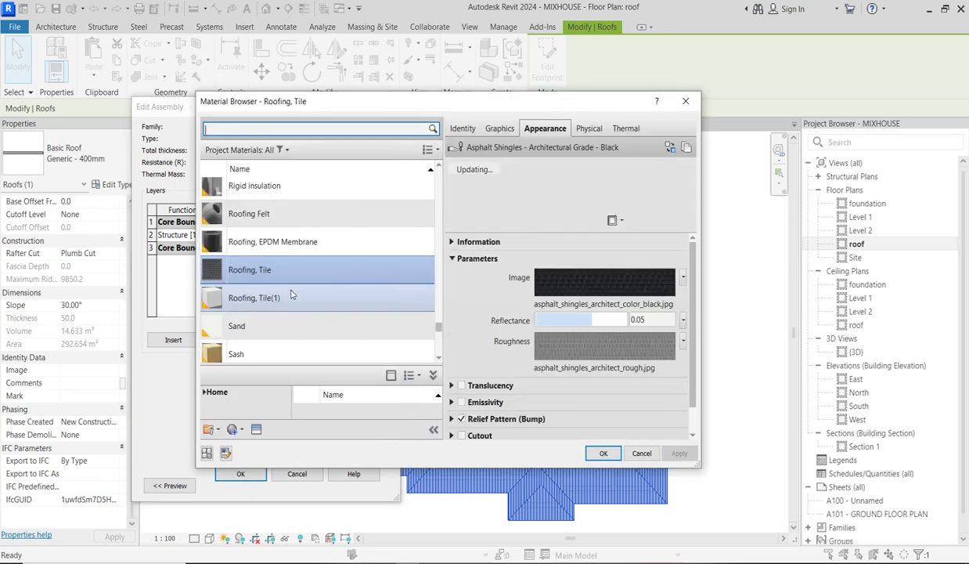
- Create a 'roof slope' model pattern of 90° parallel lines spaced 75 as Roofing, Tile's surface foreground pattern
click(501, 129)
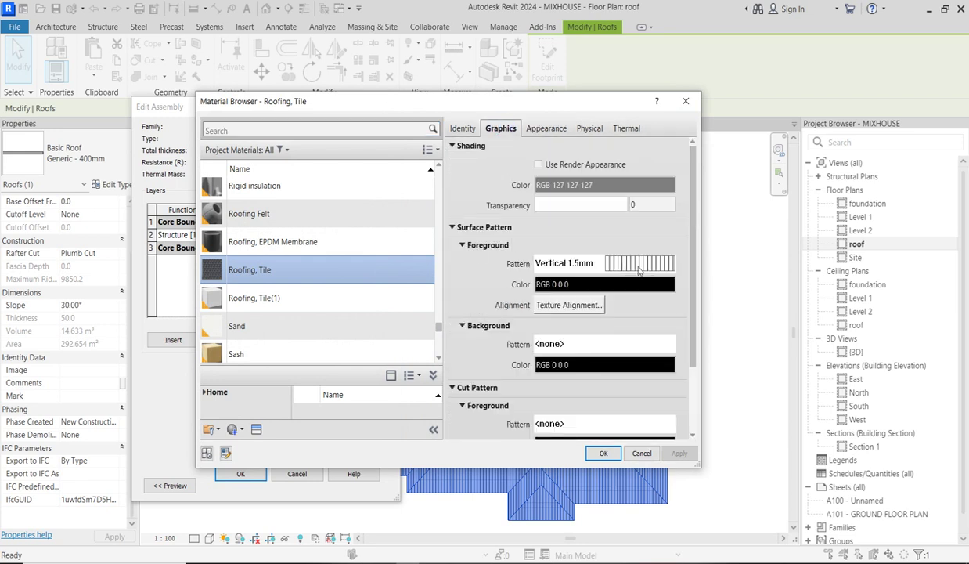
click(639, 266)
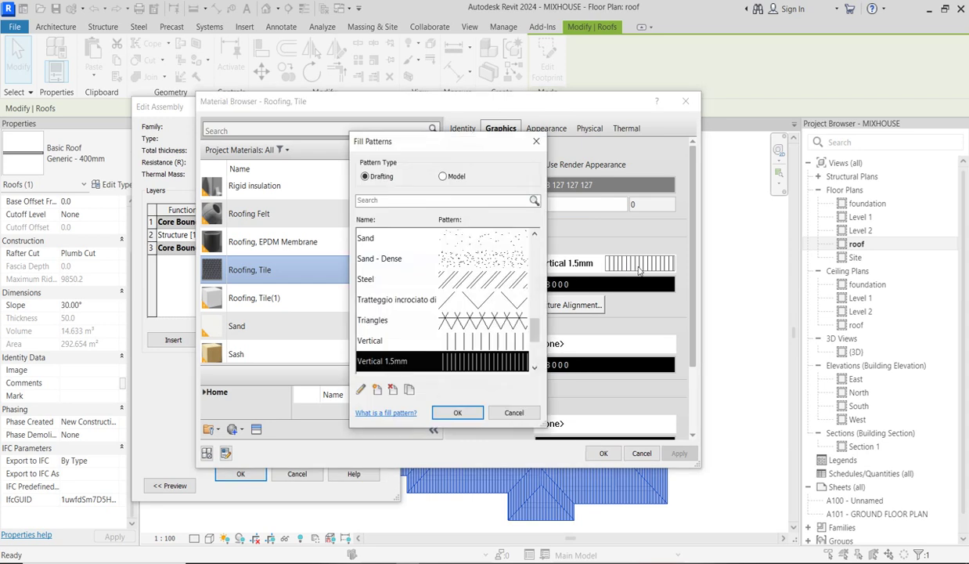
click(443, 177)
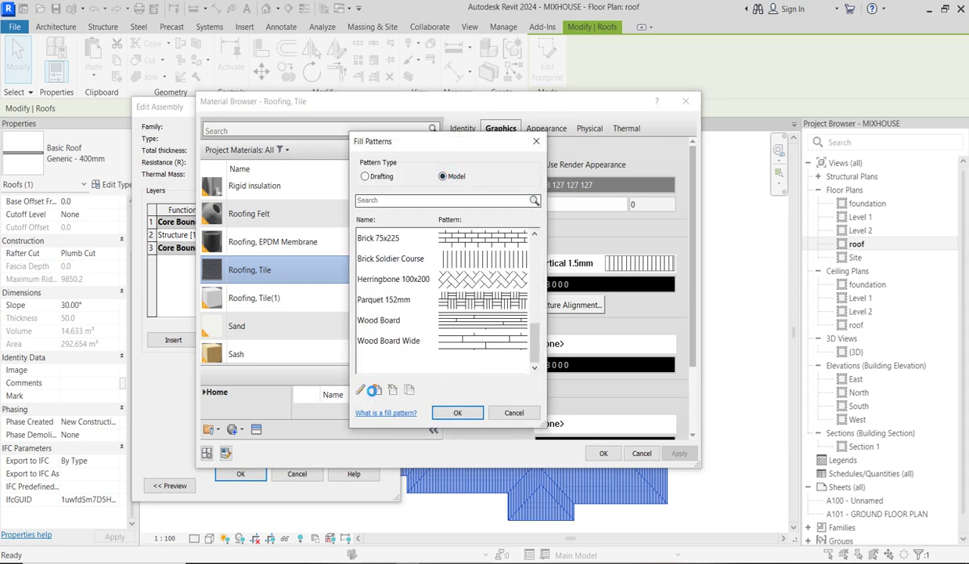
click(376, 390)
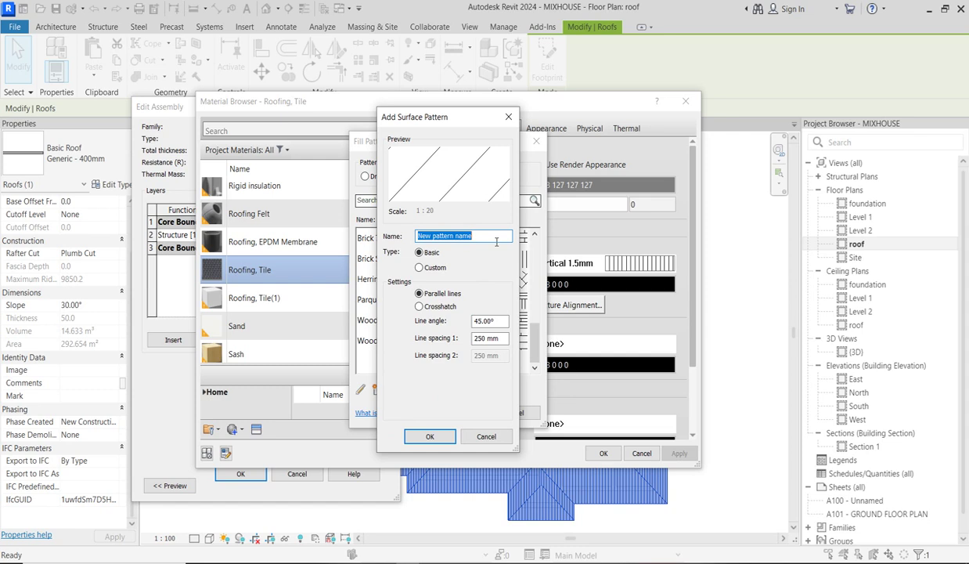
text(roof slope)
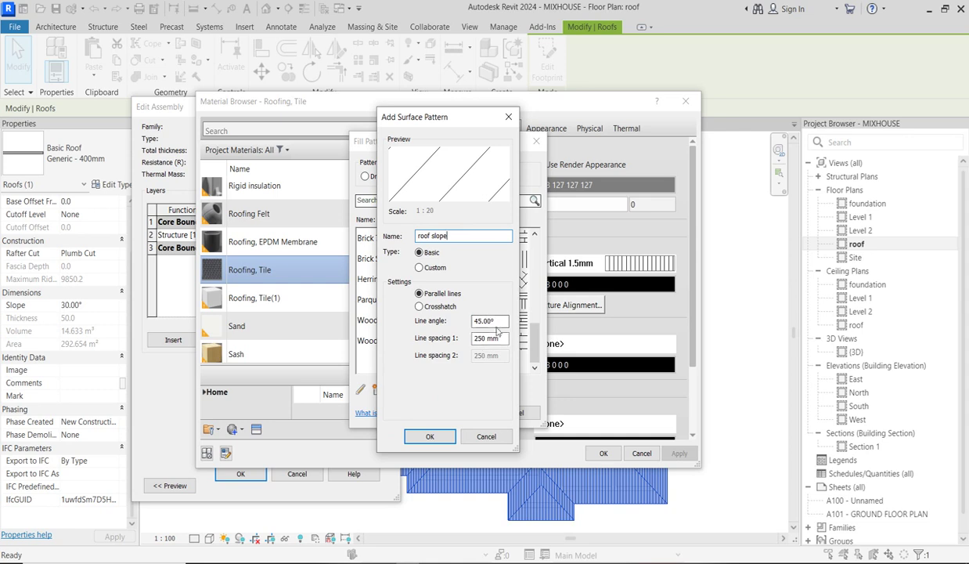
drag(501, 322, 469, 321)
text(90)
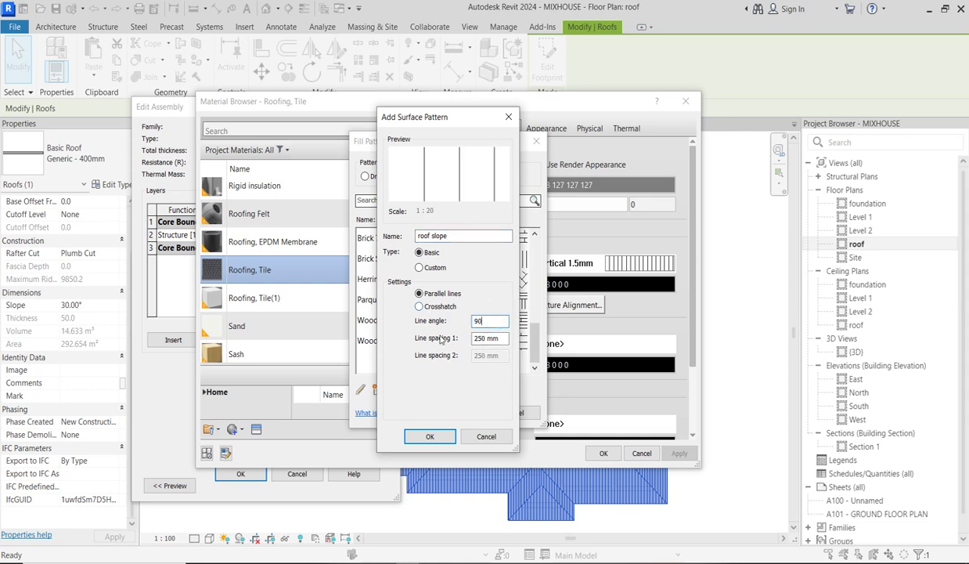
drag(506, 338, 470, 338)
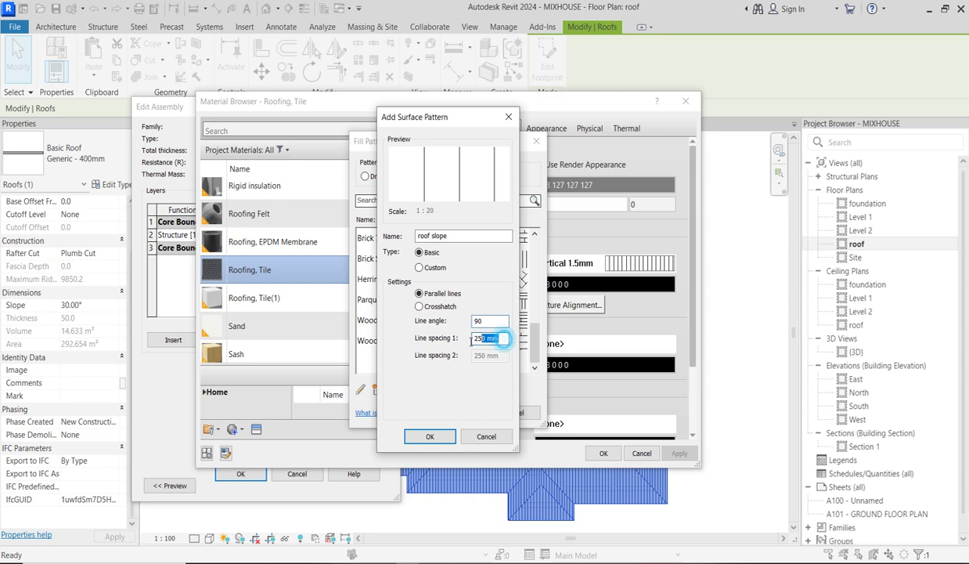
text(75)
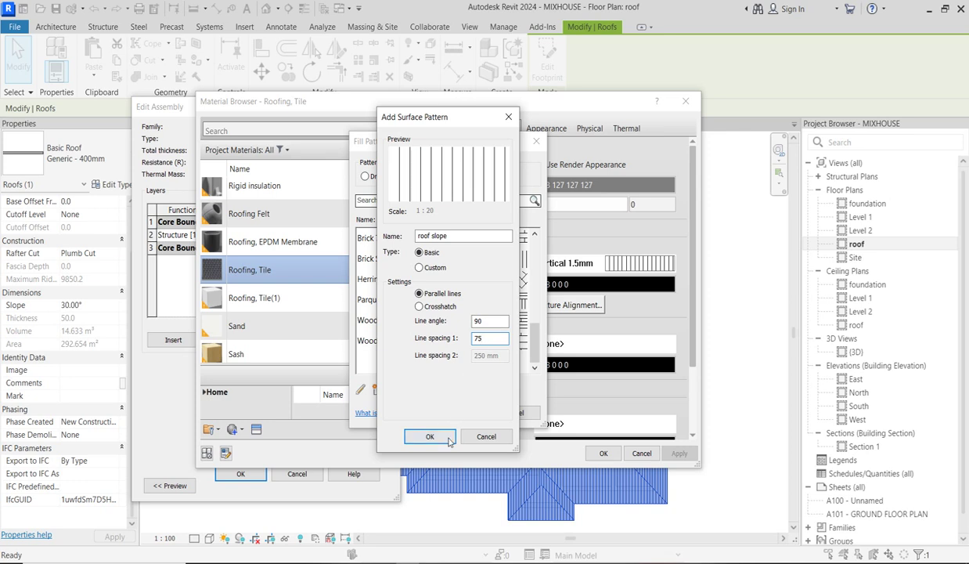
click(422, 437)
click(458, 413)
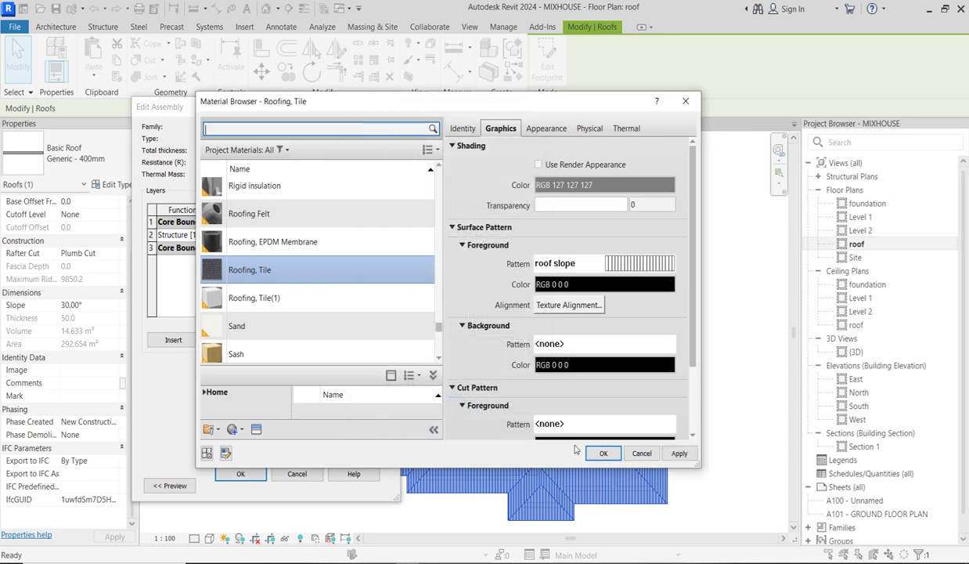
- Confirm the material, roof assembly and roof type changes
click(601, 454)
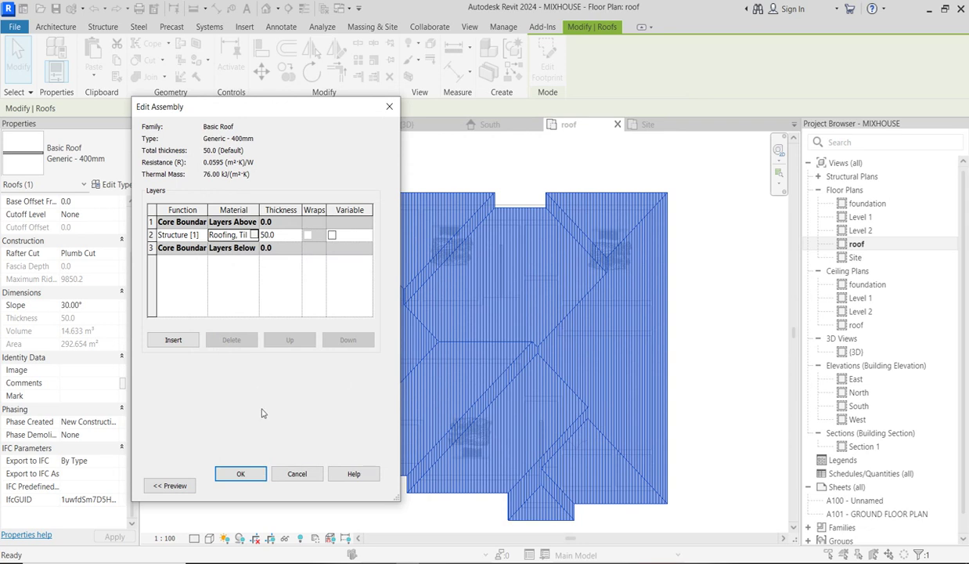
click(241, 474)
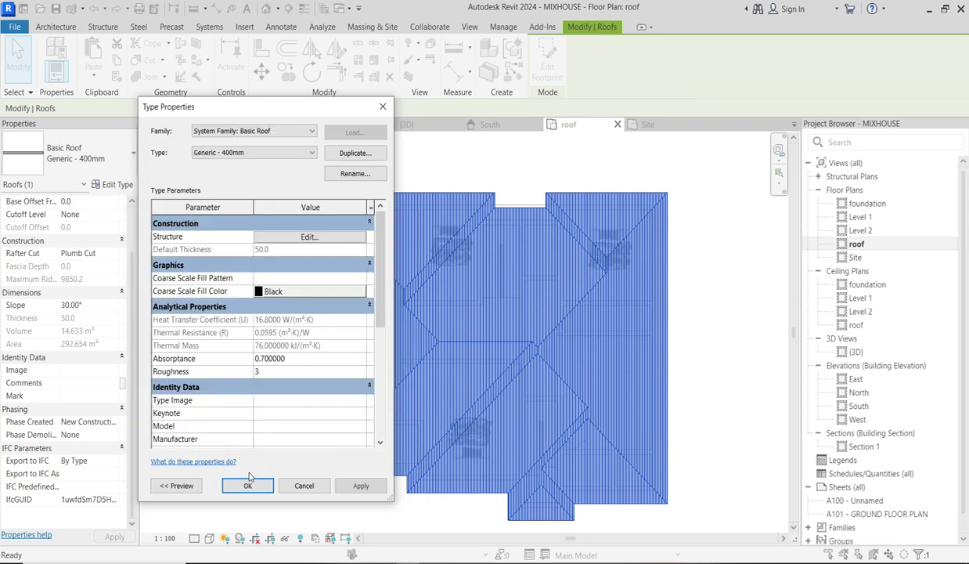
click(248, 481)
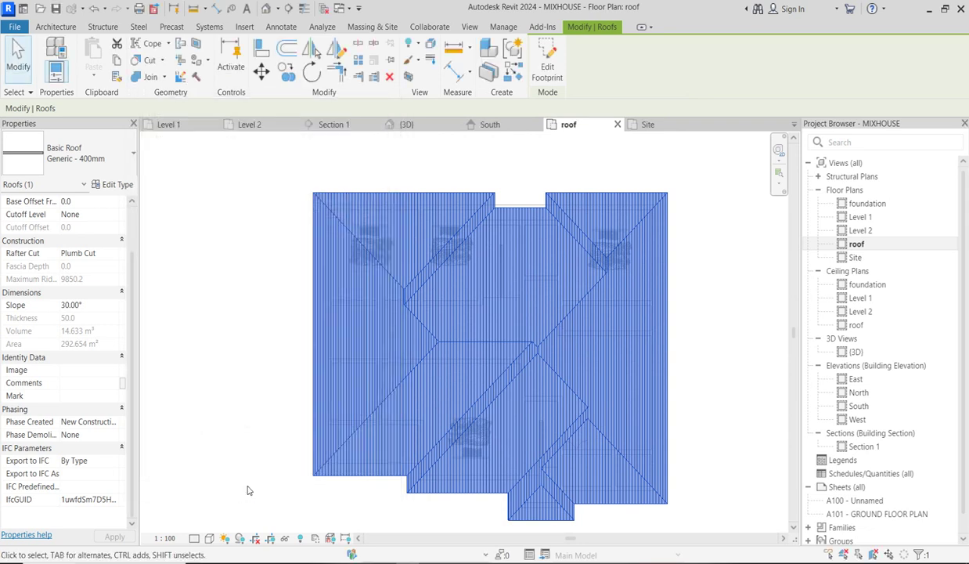
- Inspect the roof slope hatching across the roof plan, then select the roof
click(738, 376)
scroll(495, 186, up, 4)
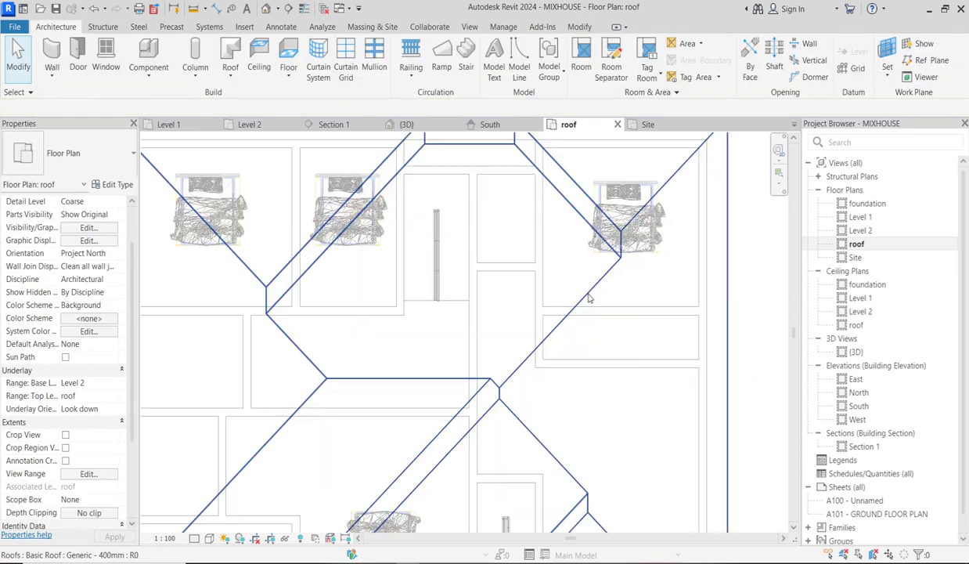
scroll(493, 164, down, 2)
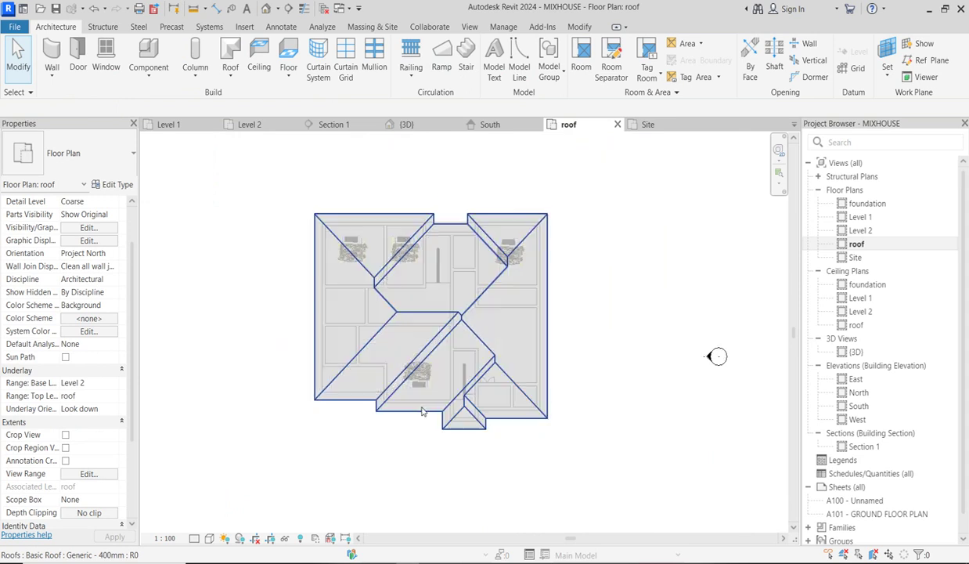
scroll(486, 337, up, 5)
scroll(477, 339, down, 5)
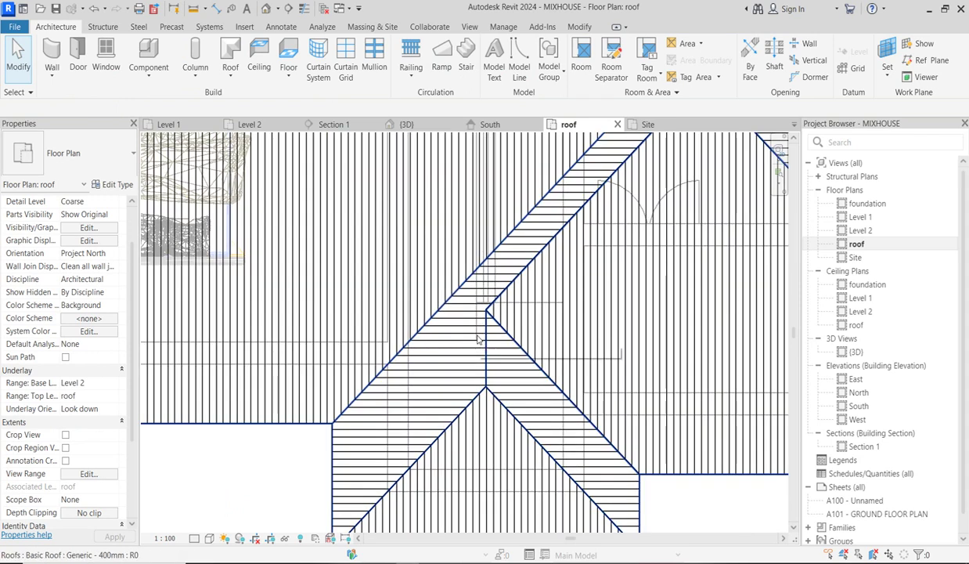
scroll(629, 340, down, 3)
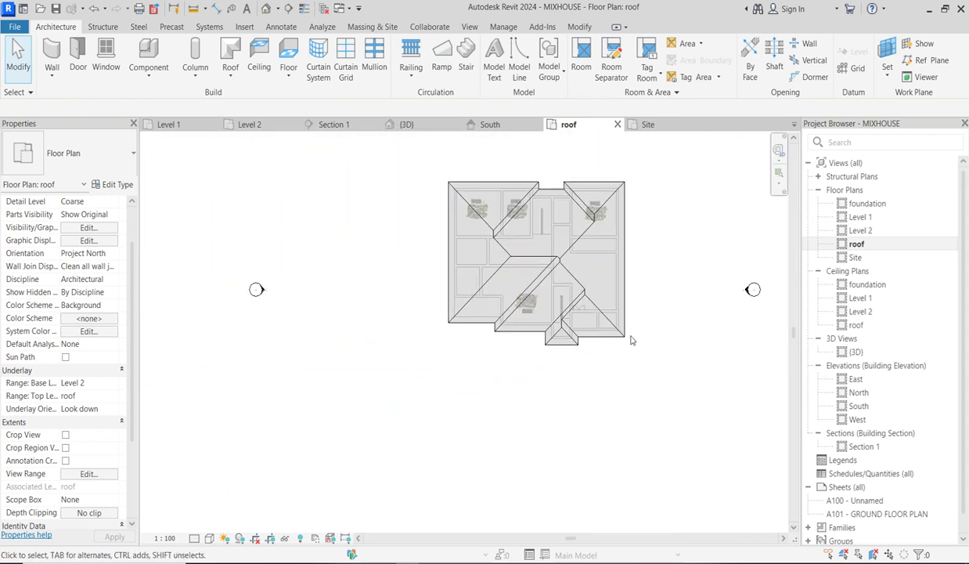
scroll(634, 345, up, 3)
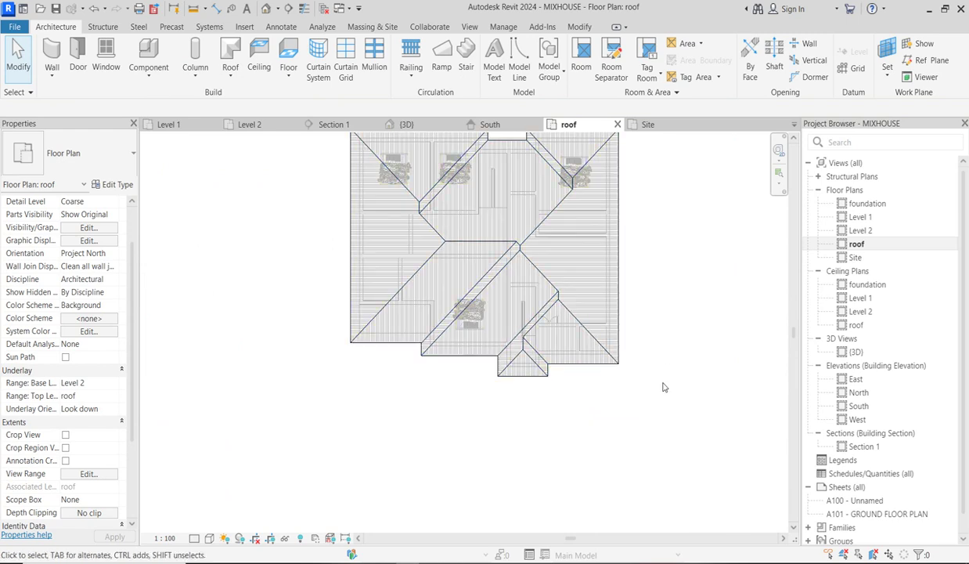
click(617, 353)
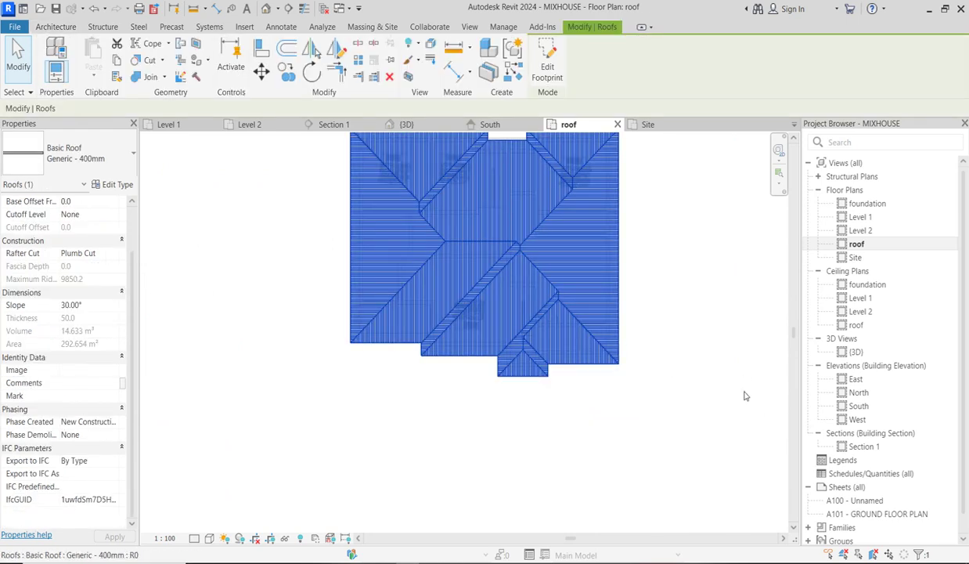
- Open the South elevation with Crop View off and the crop region visible
double_click(855, 405)
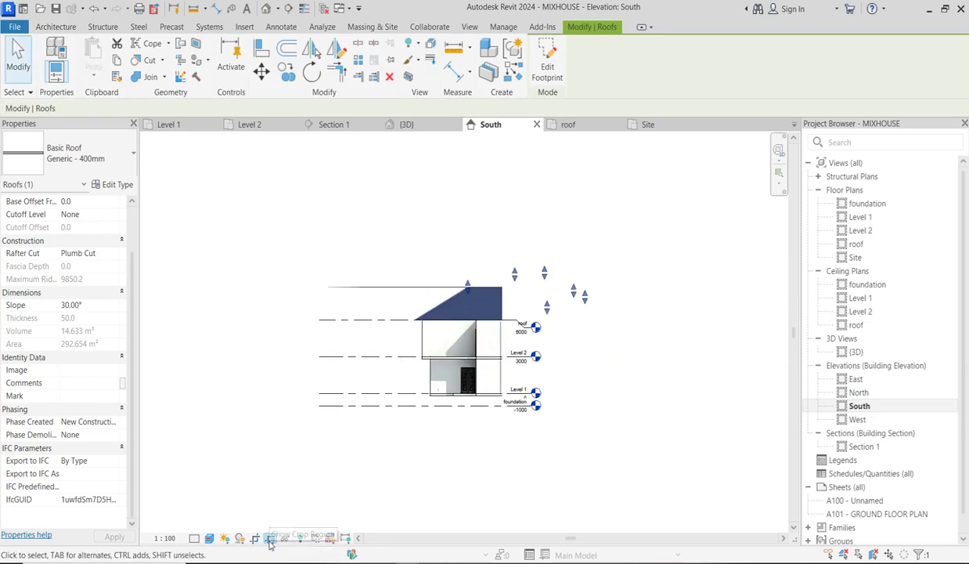
click(255, 538)
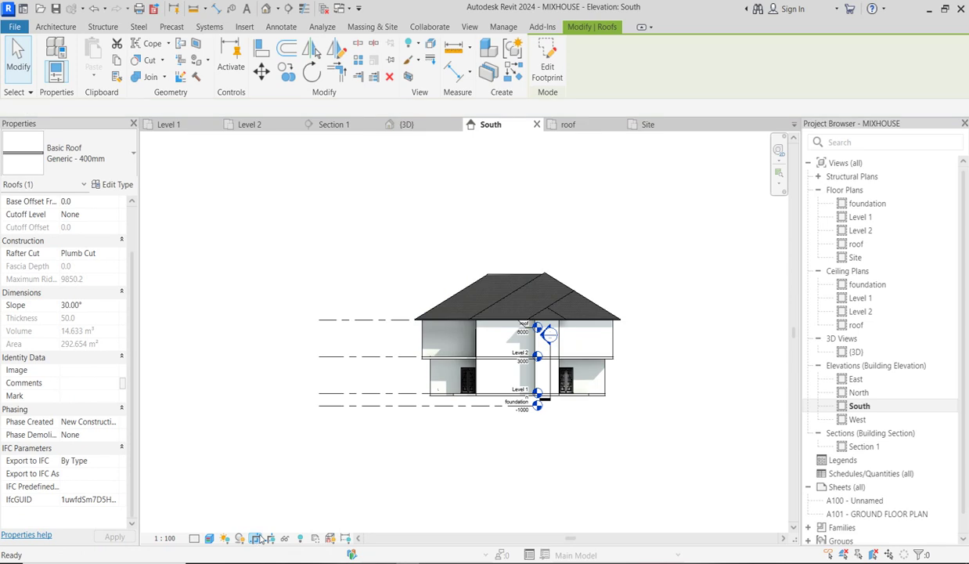
click(270, 538)
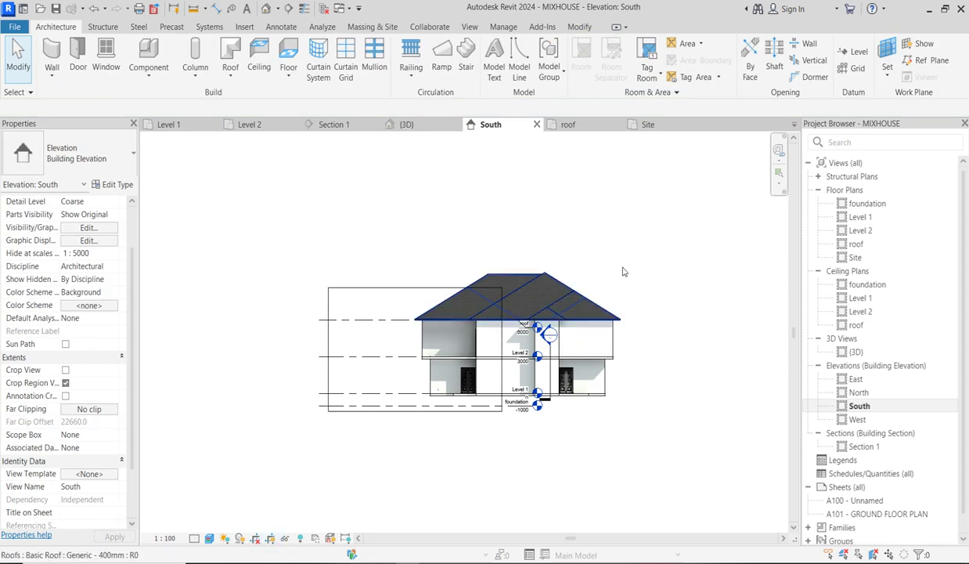
- Raise the crop region's top above the roof, extend its right edge, and pull its left edge in
click(439, 287)
drag(415, 287, 415, 252)
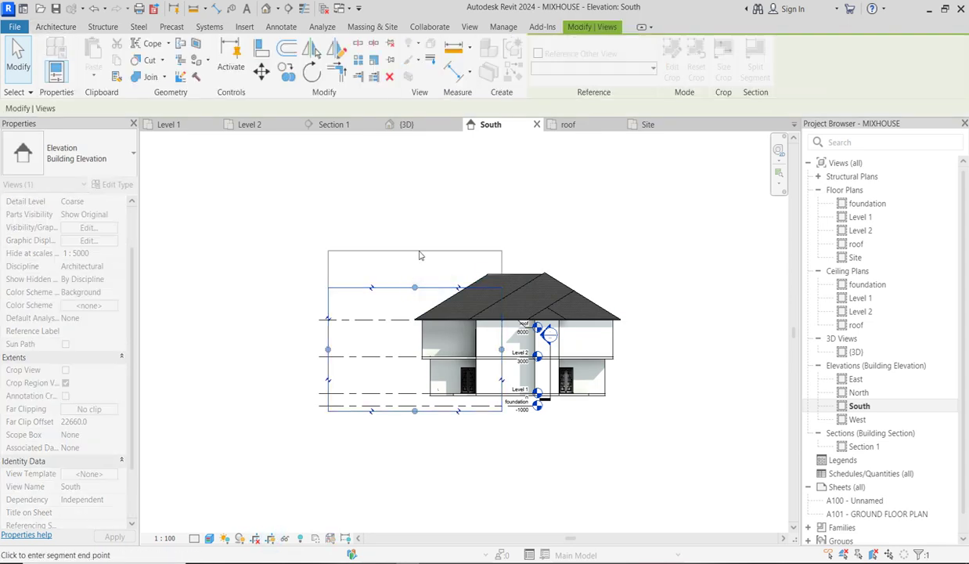
click(518, 340)
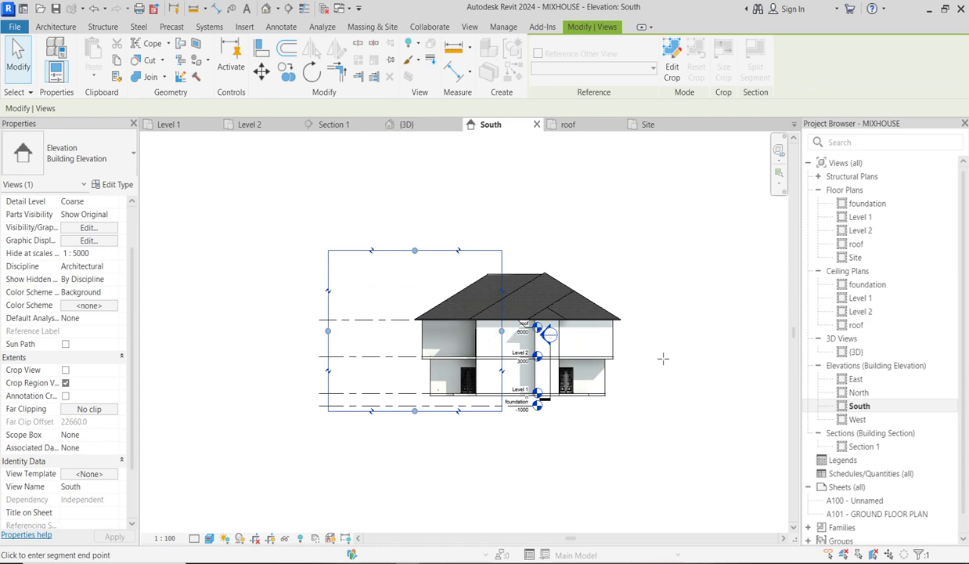
click(661, 358)
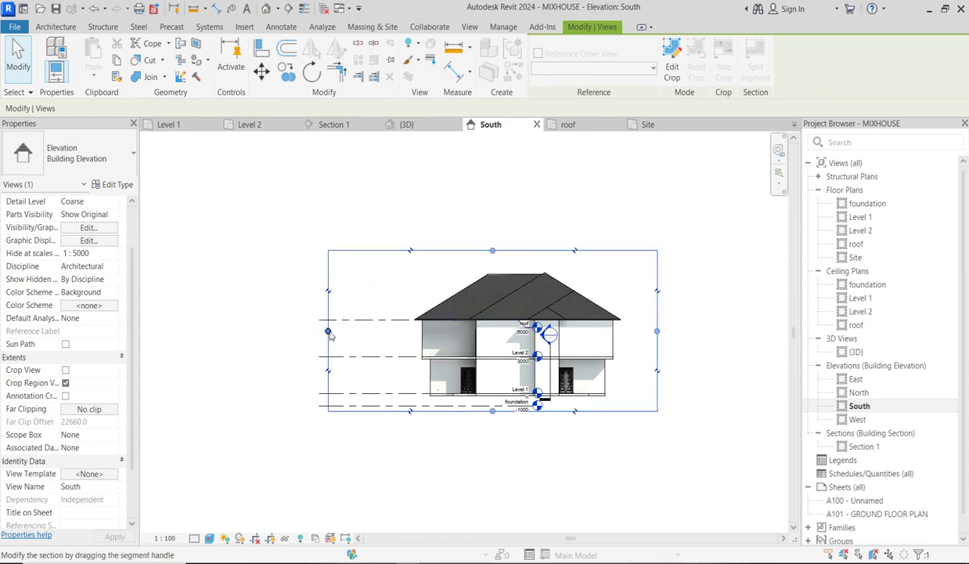
click(329, 332)
click(386, 345)
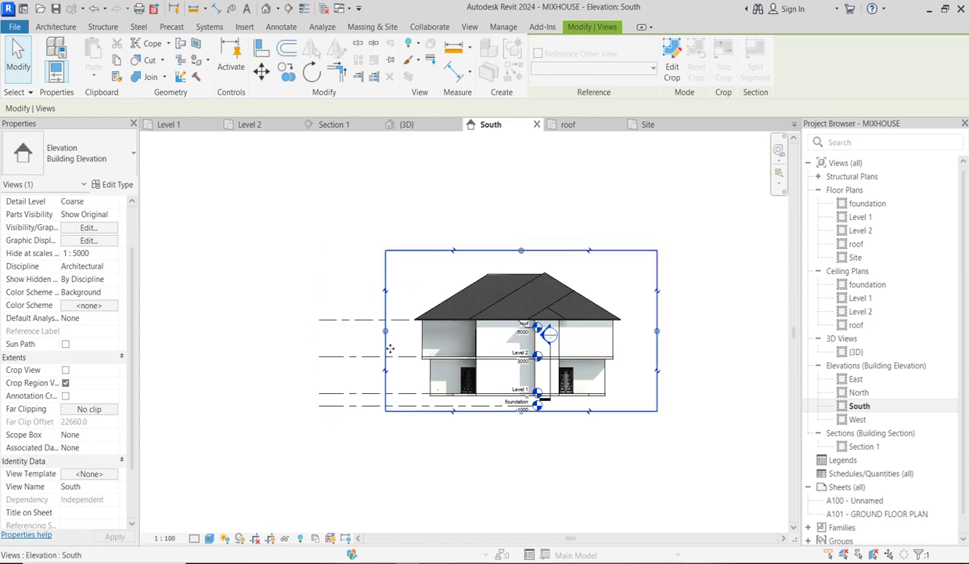
click(562, 290)
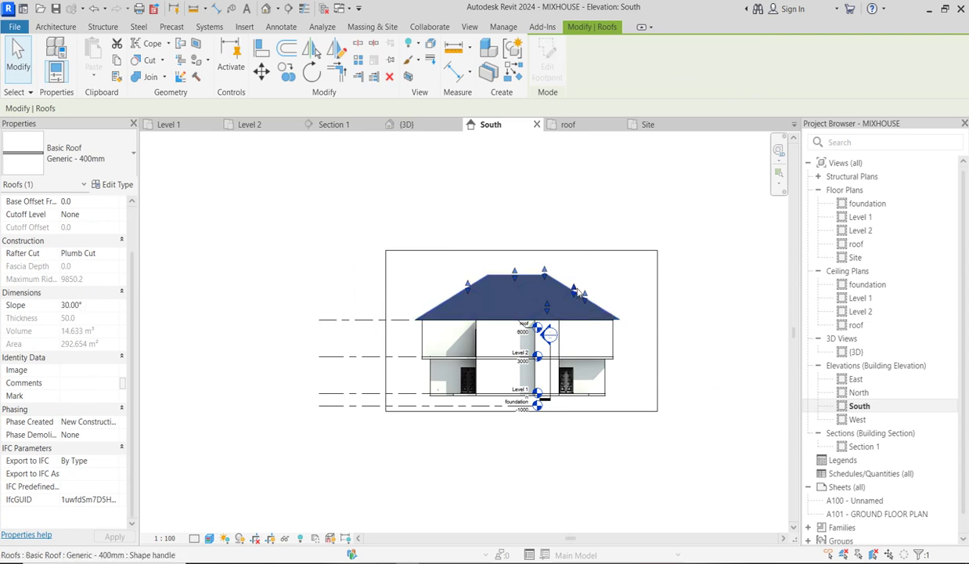
- Try a 45° roof slope and raise the crop top to fit the taller roof
click(92, 305)
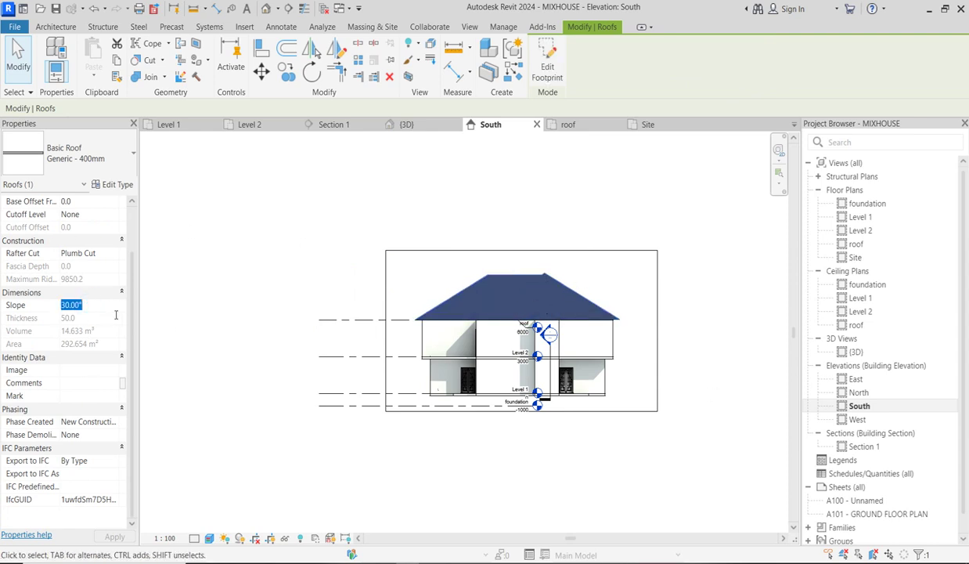
text(45)
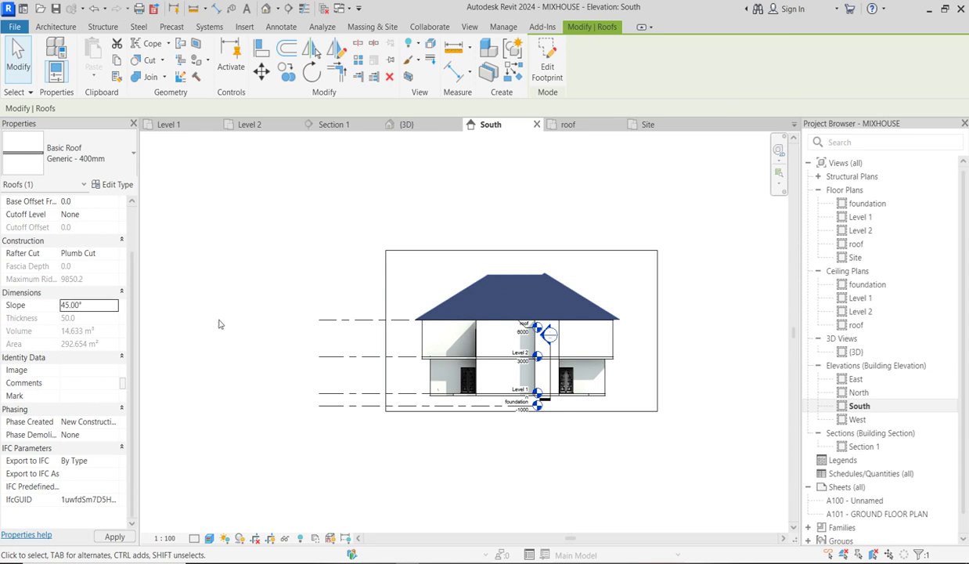
scroll(587, 255, up, 3)
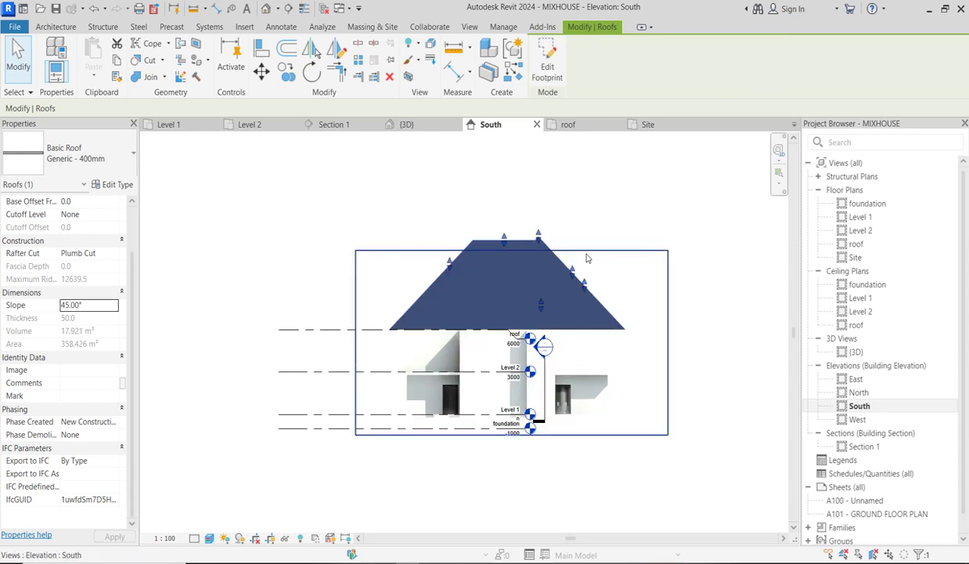
click(599, 256)
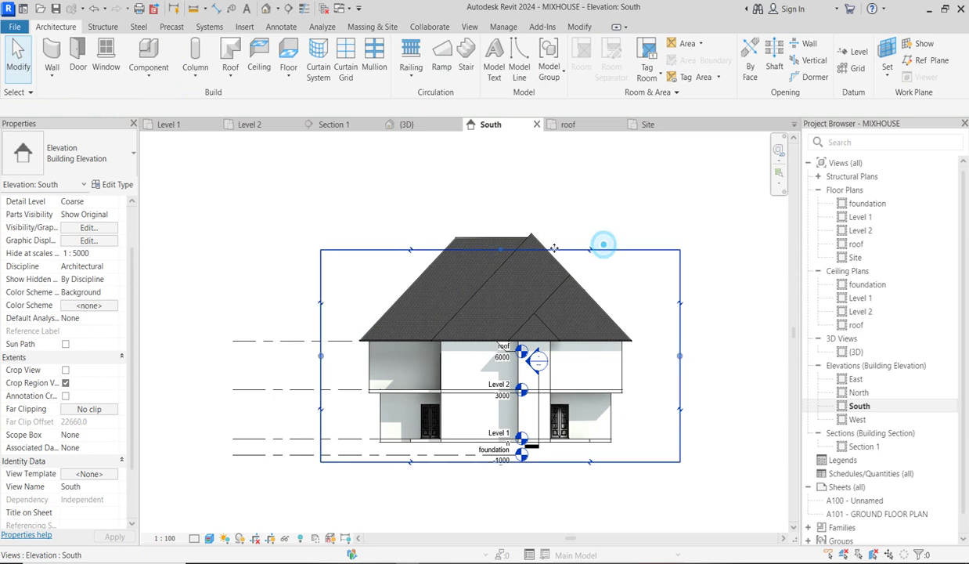
click(502, 250)
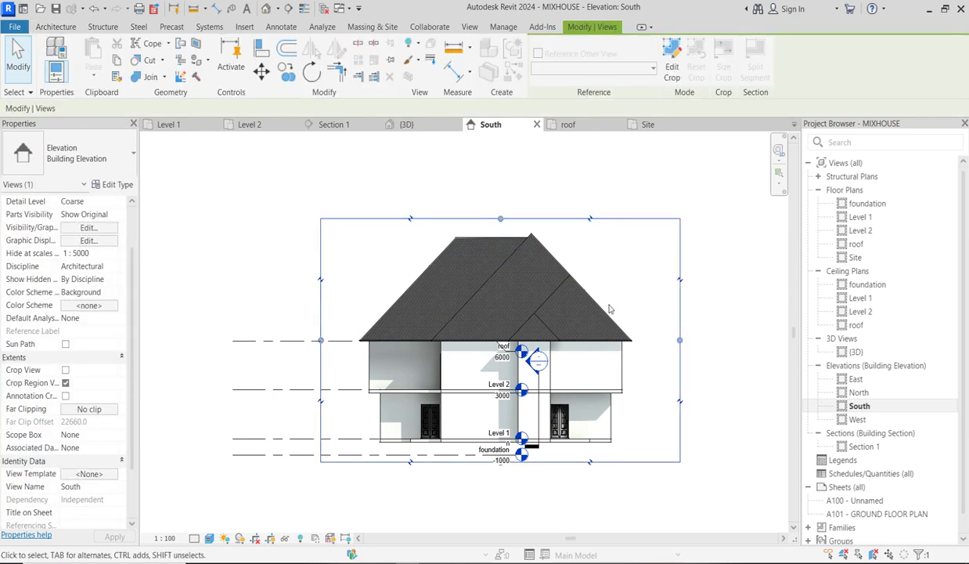
- Change the roof slope to 40°
click(467, 300)
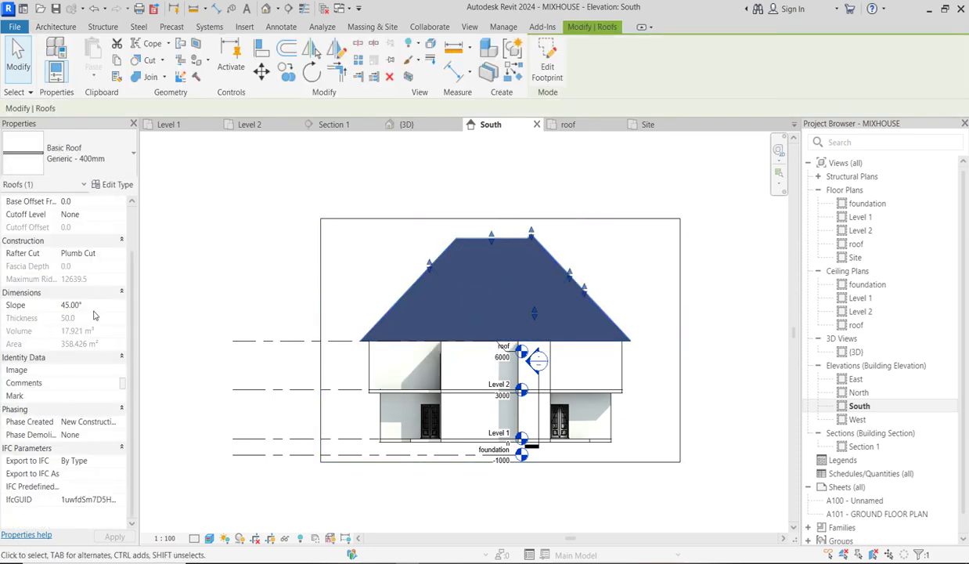
click(97, 306)
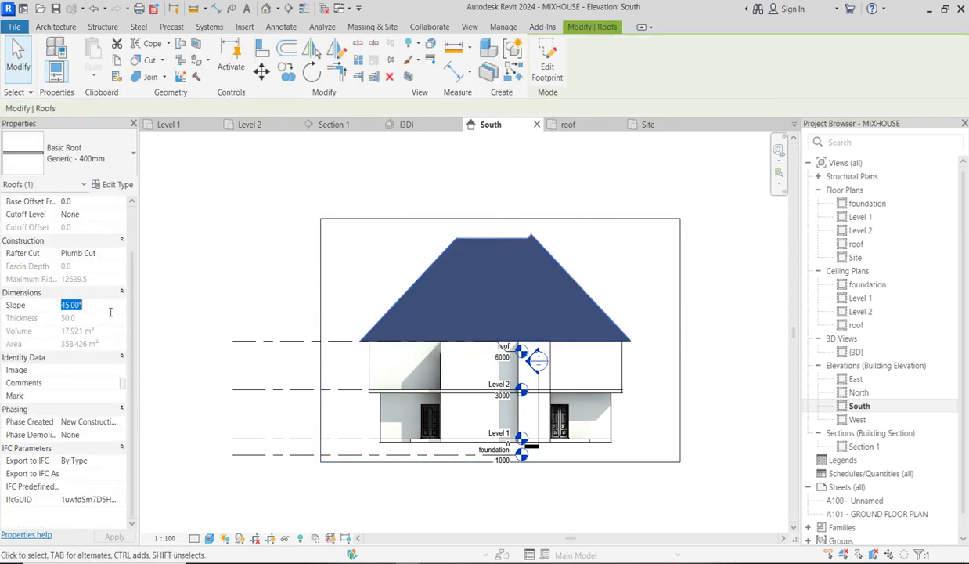
text(40)
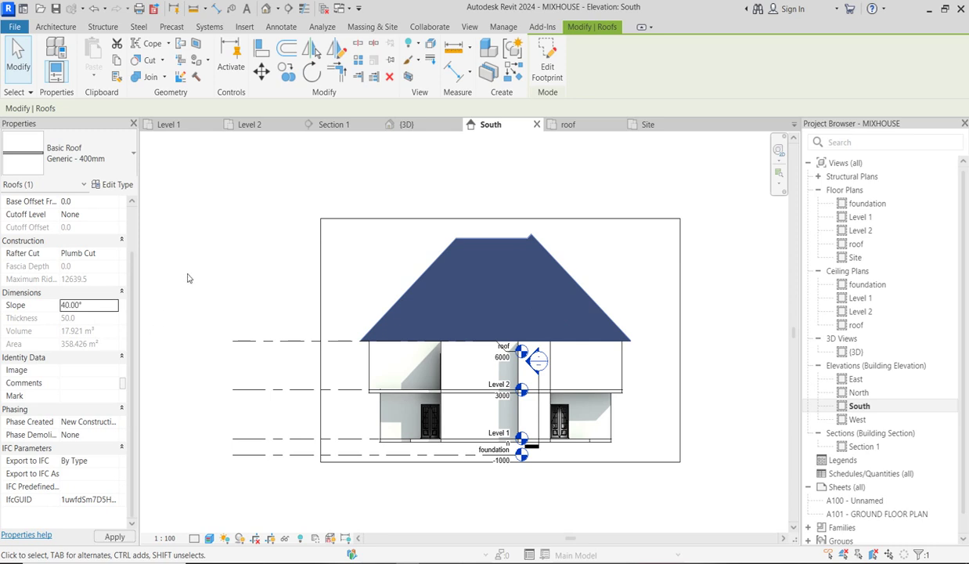
click(188, 274)
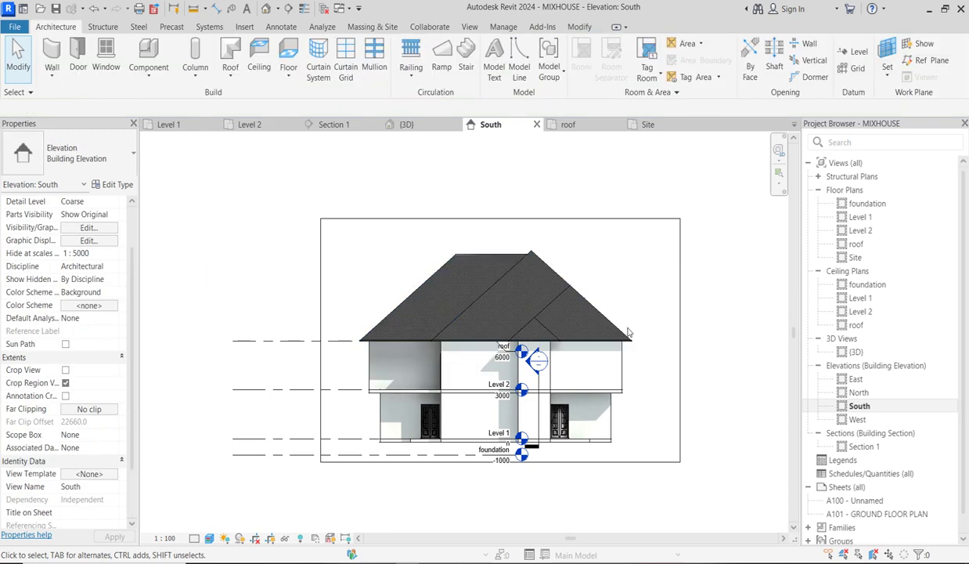
scroll(629, 326, up, 1)
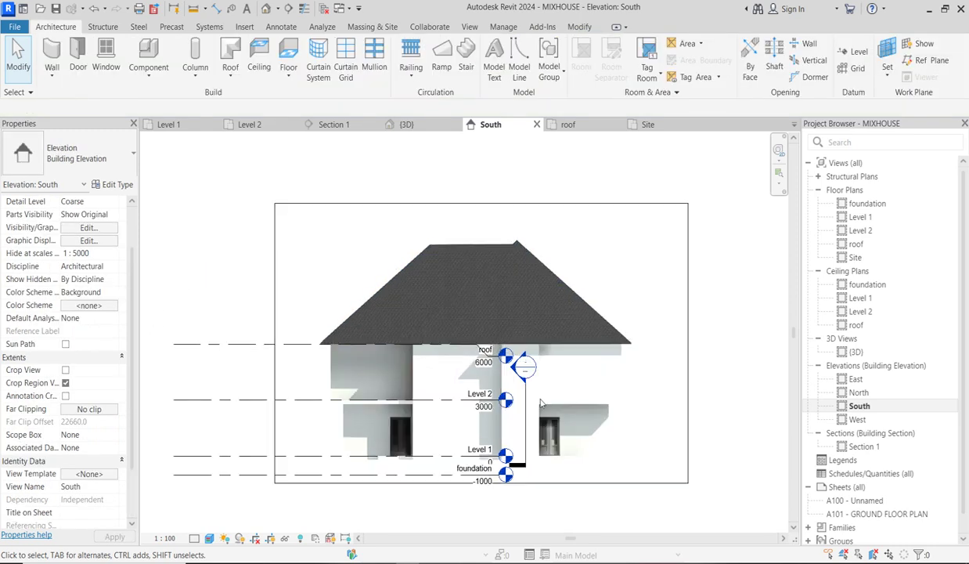
- Stretch the level lines across the South elevation
click(306, 401)
drag(501, 403, 571, 372)
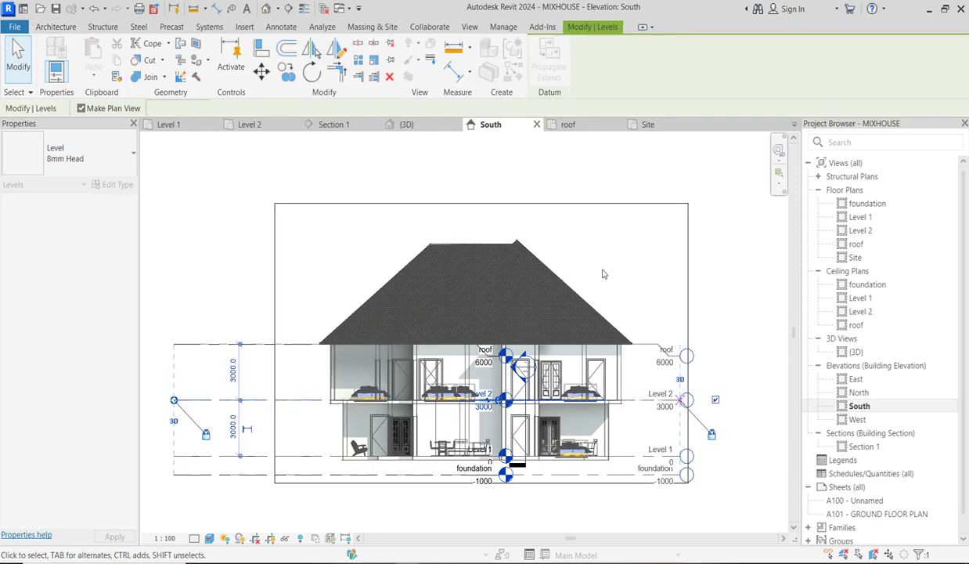
key(Escape)
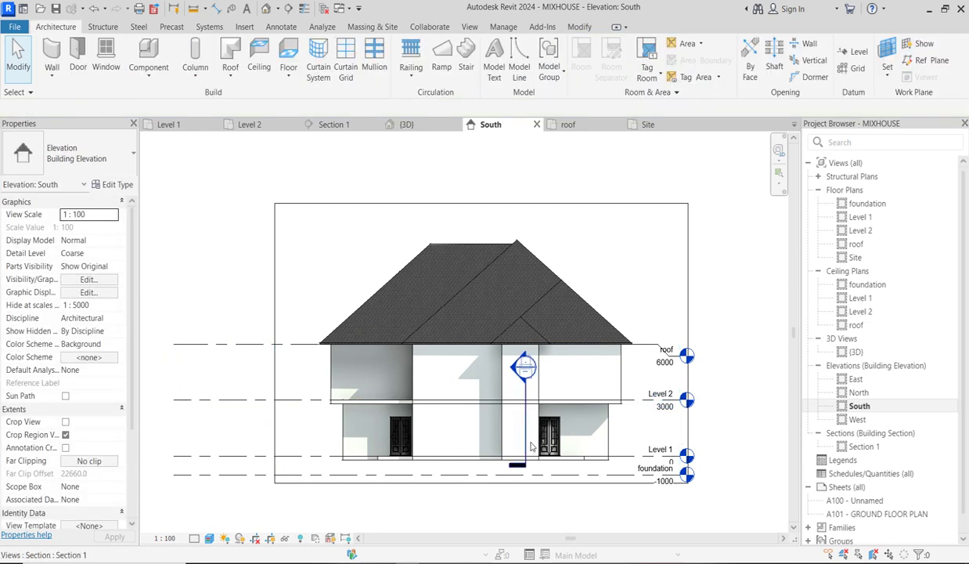
- Drag Section 1's end and crop boundary up above the roof
click(525, 427)
drag(527, 380, 525, 183)
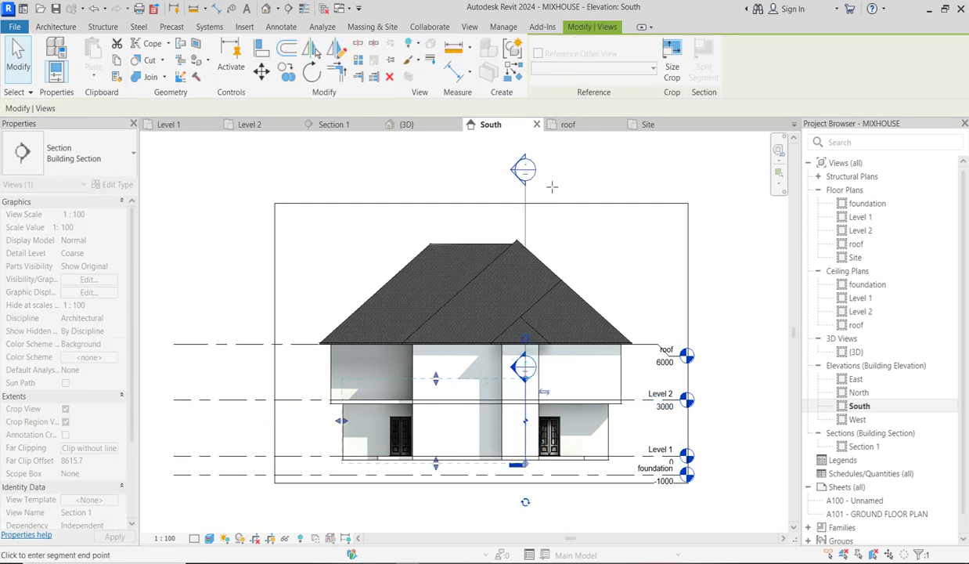
drag(440, 388, 444, 194)
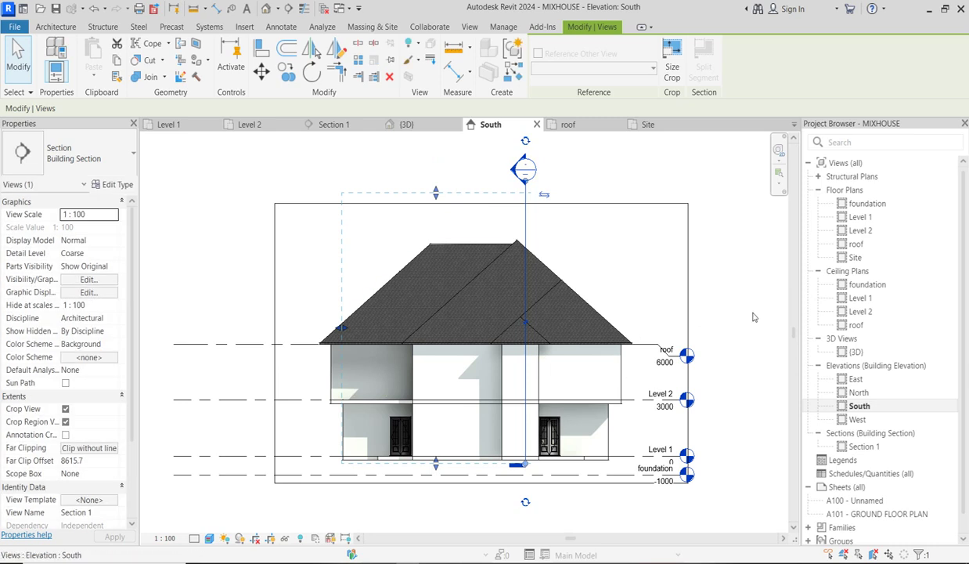
click(726, 305)
scroll(418, 369, up, 2)
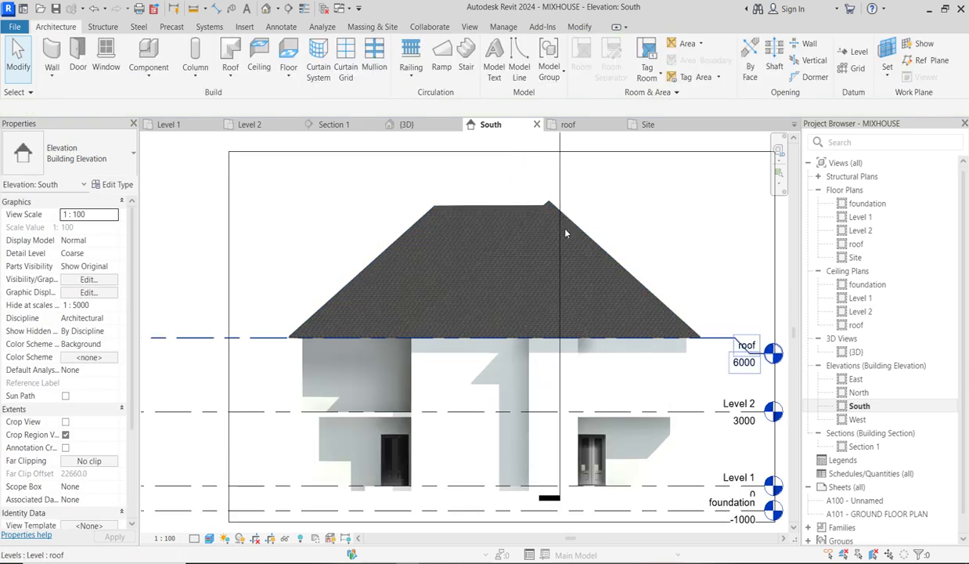
scroll(490, 300, down, 2)
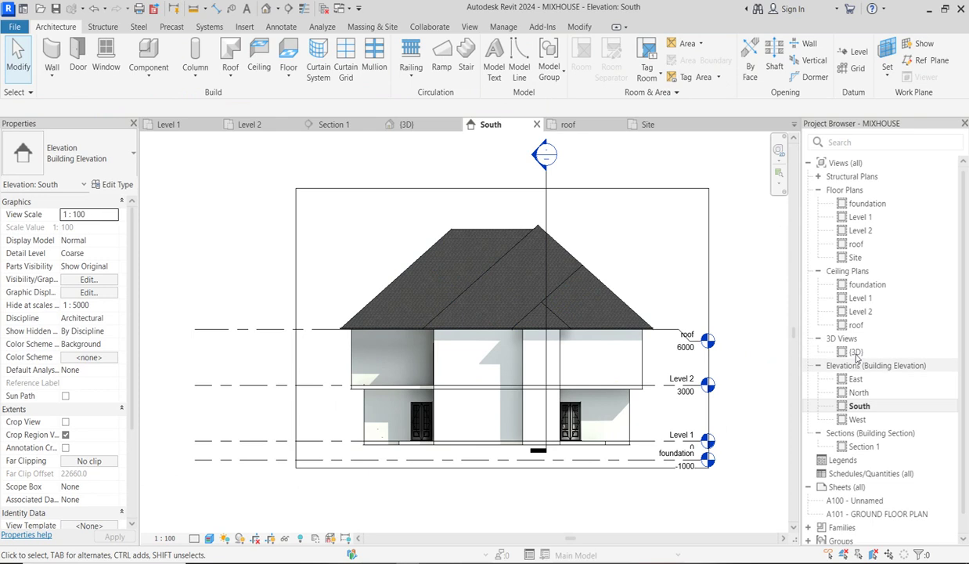
- Open the 3D view and turn it to a corner view of the steeper roof
double_click(856, 352)
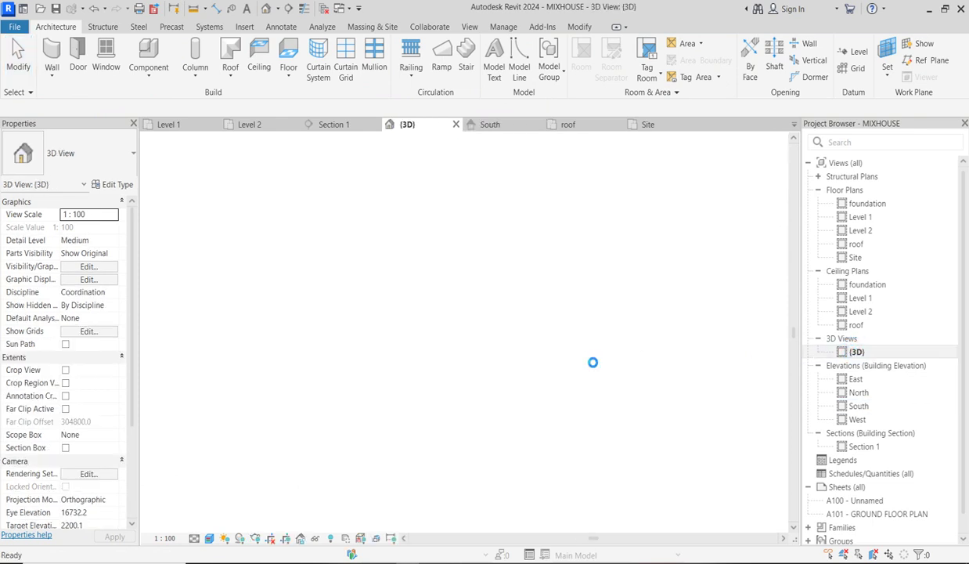
click(731, 180)
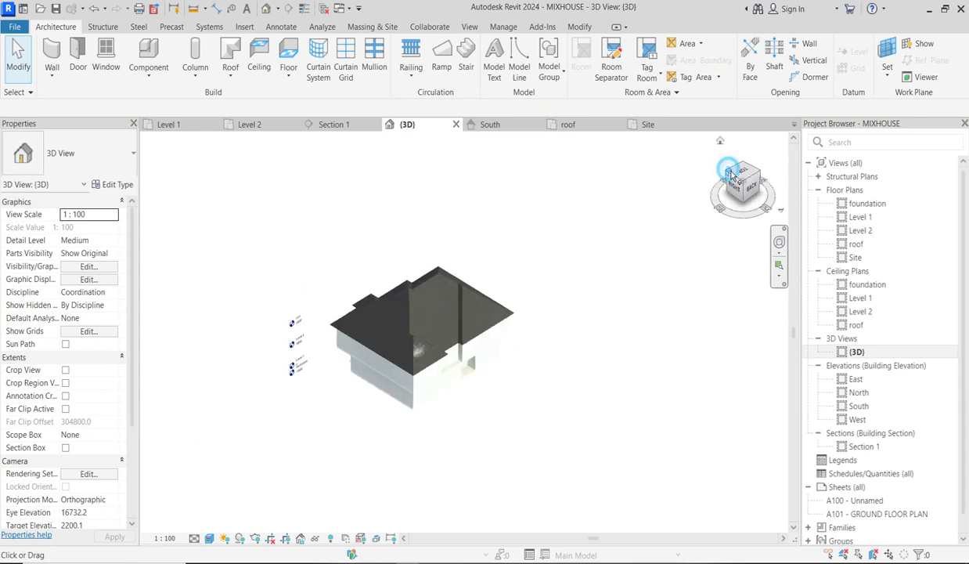
click(705, 163)
scroll(453, 383, up, 10)
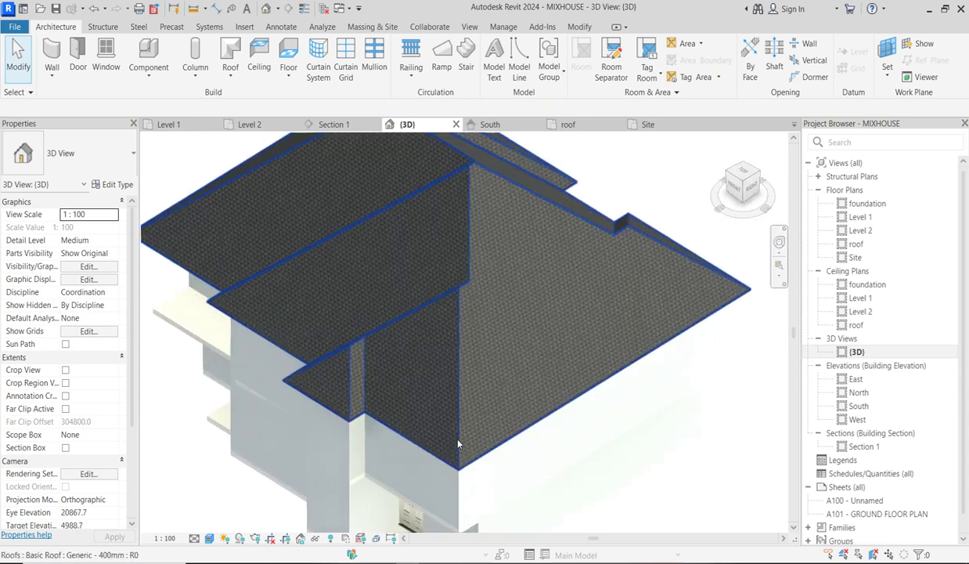
scroll(461, 491, up, 2)
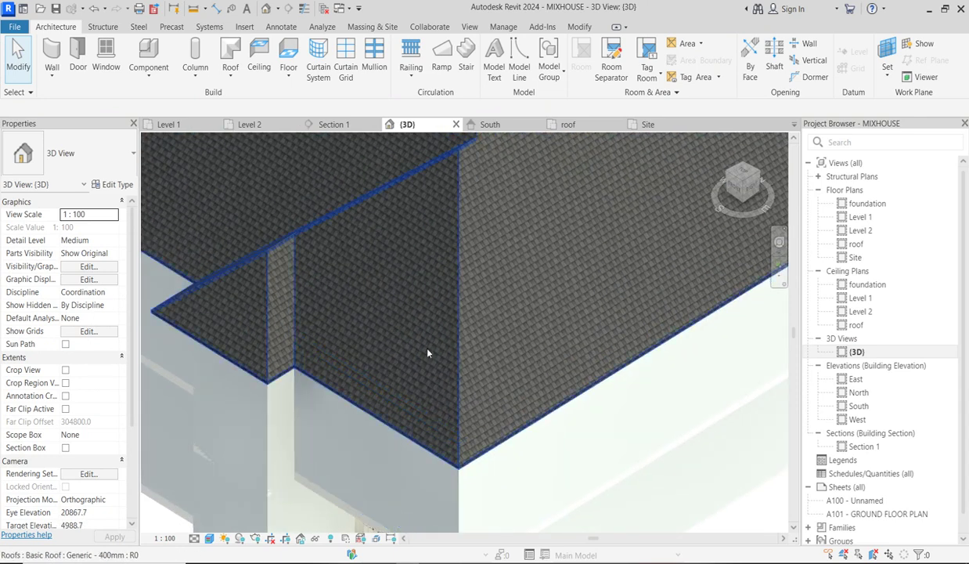
scroll(427, 353, down, 4)
scroll(570, 370, up, 2)
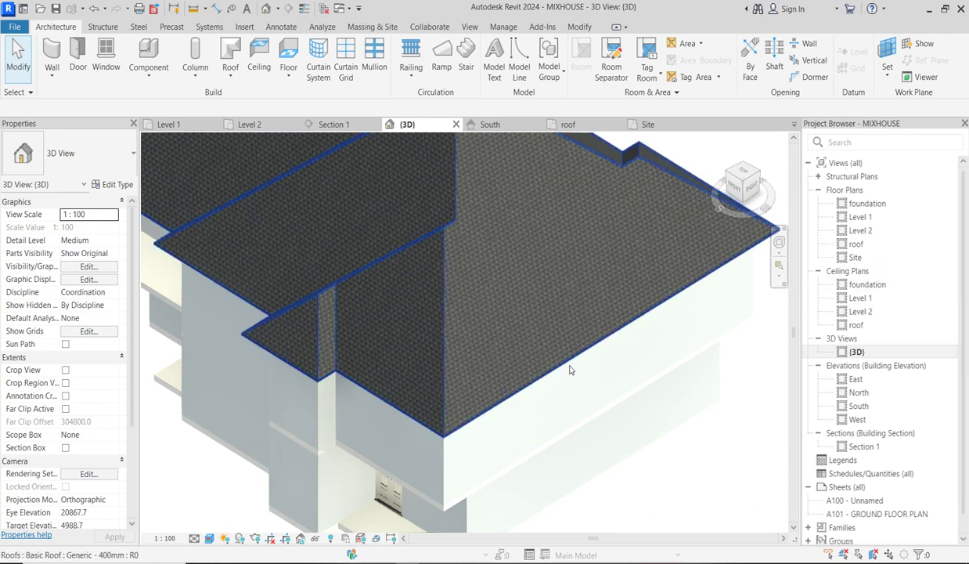
scroll(444, 348, down, 2)
- Open the Level 1 floor plan
click(223, 192)
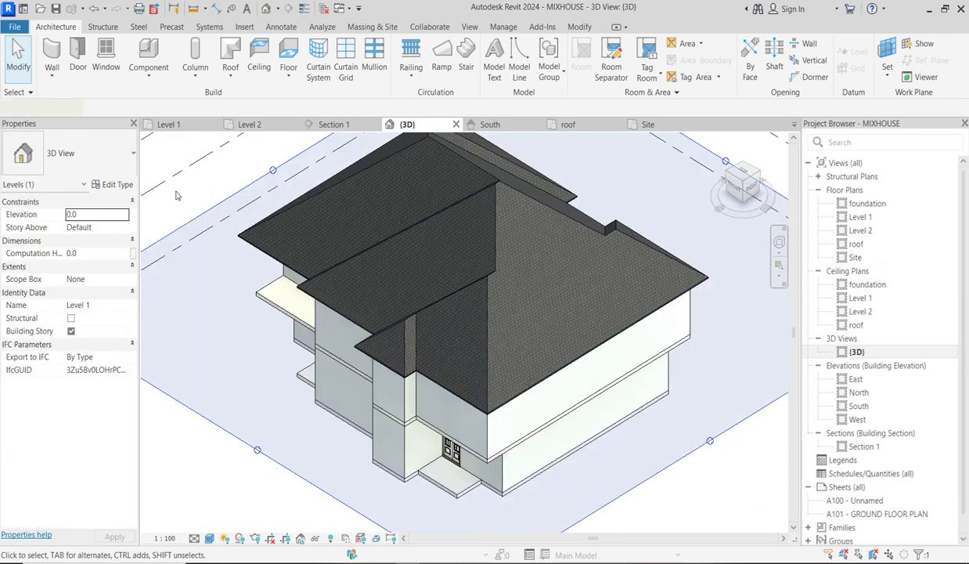
key(Escape)
scroll(454, 417, down, 3)
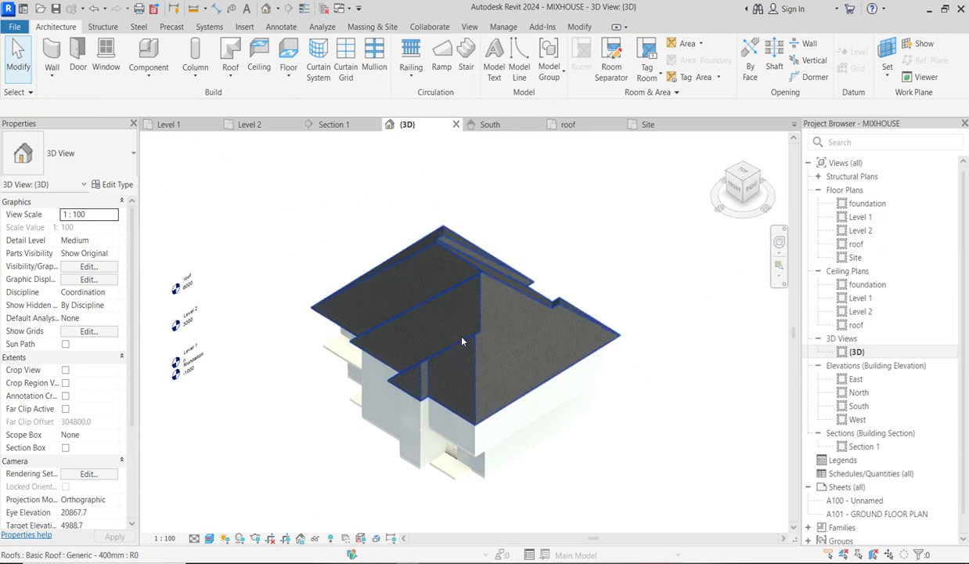
scroll(446, 325, up, 2)
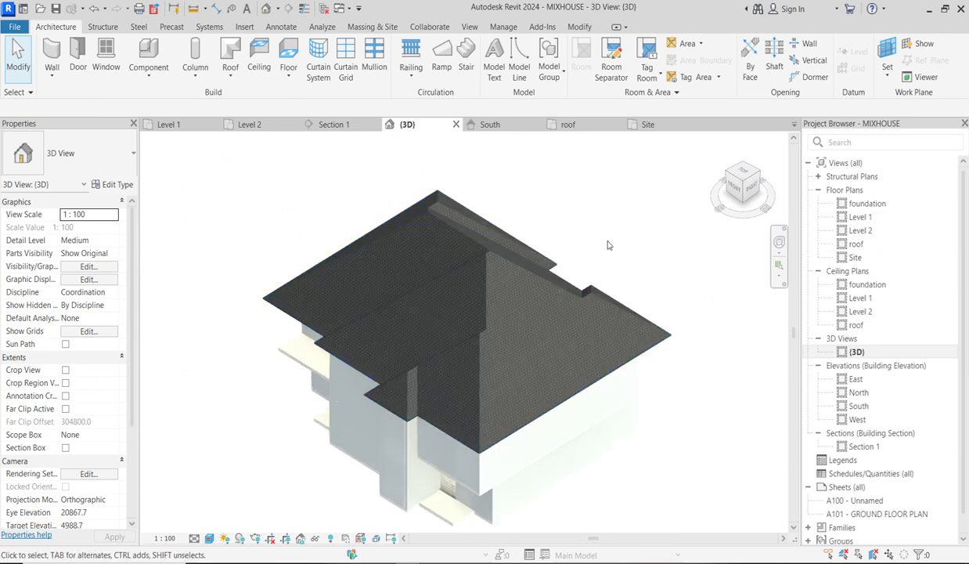
double_click(859, 218)
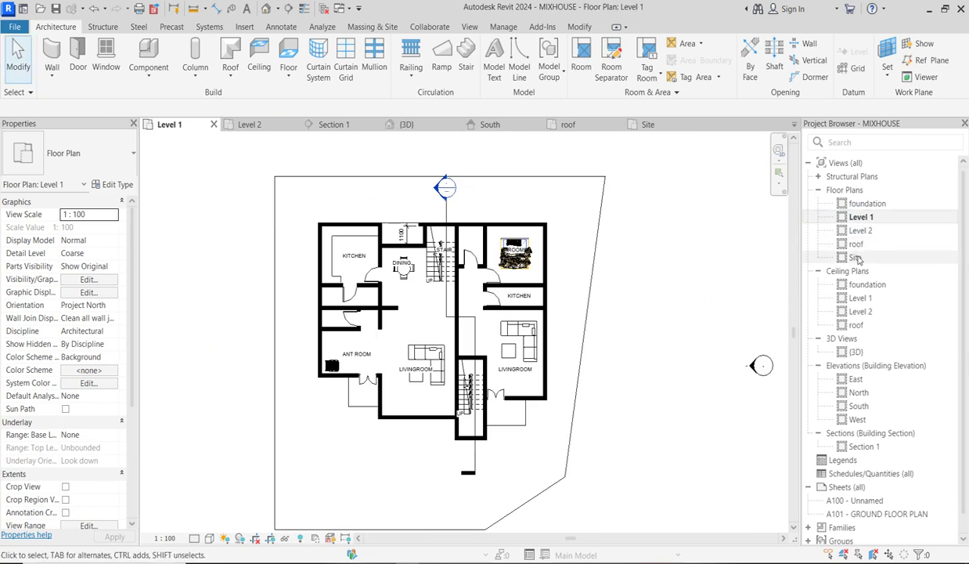
- Open the roof floor plan and zoom to show the whole hipped roof
double_click(856, 244)
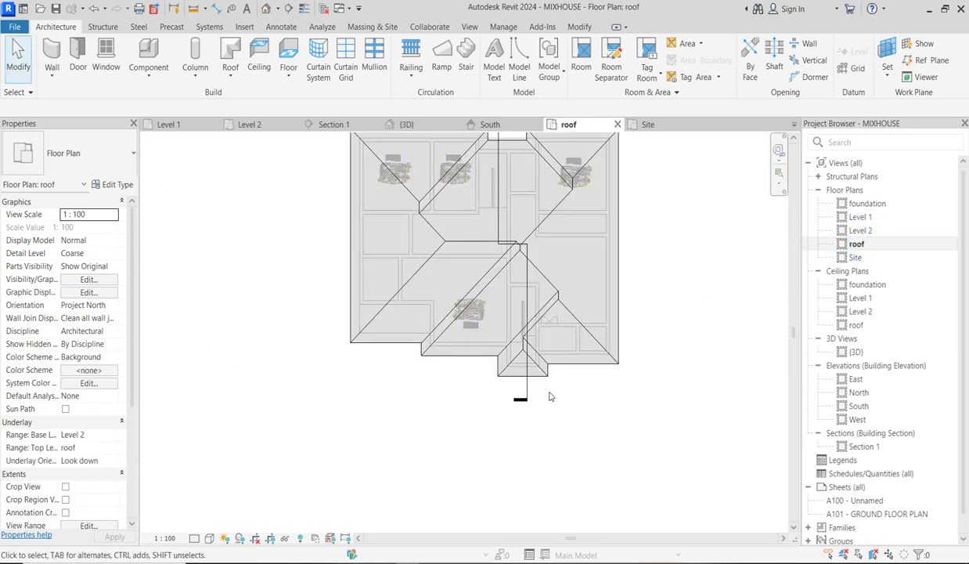
scroll(556, 398, down, 3)
click(634, 366)
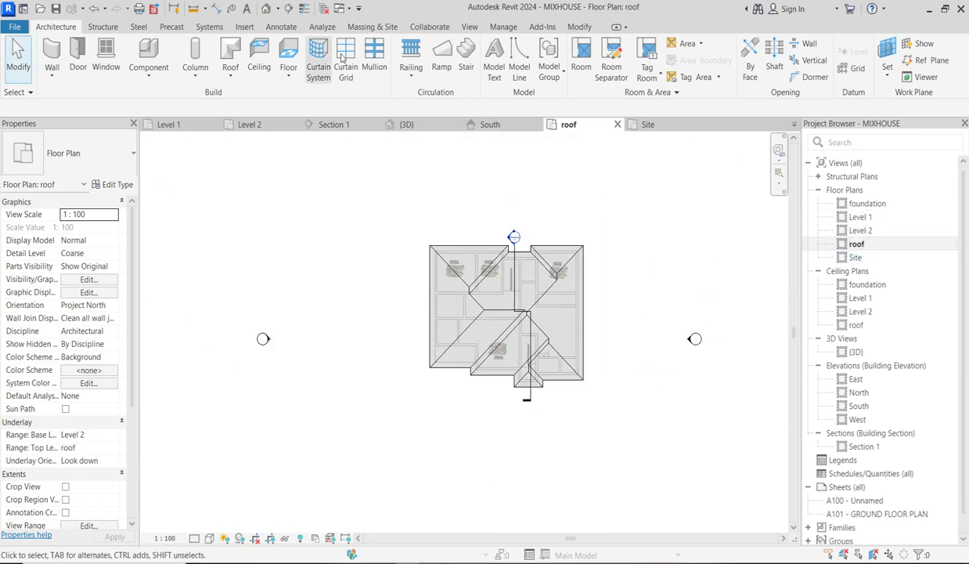
scroll(578, 322, up, 2)
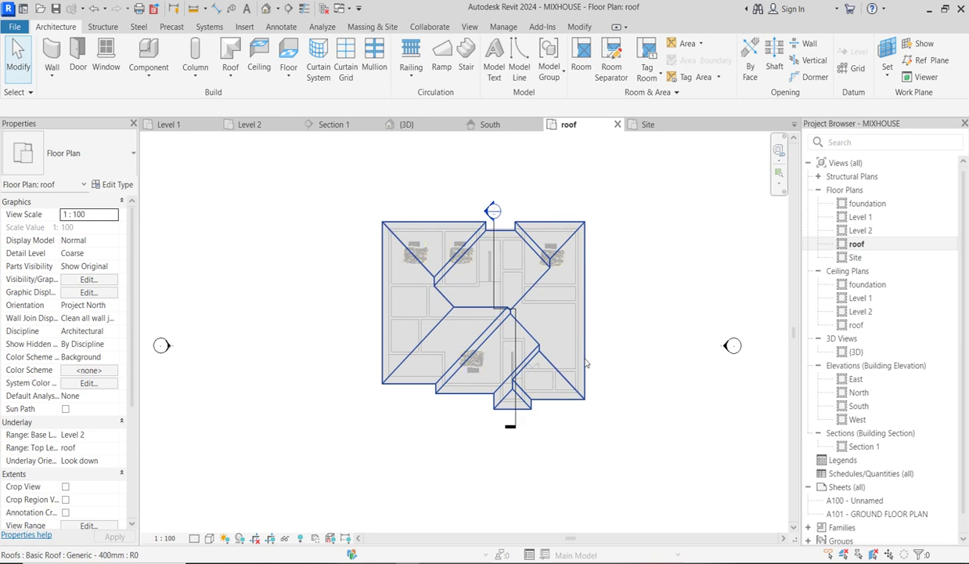
scroll(547, 368, up, 2)
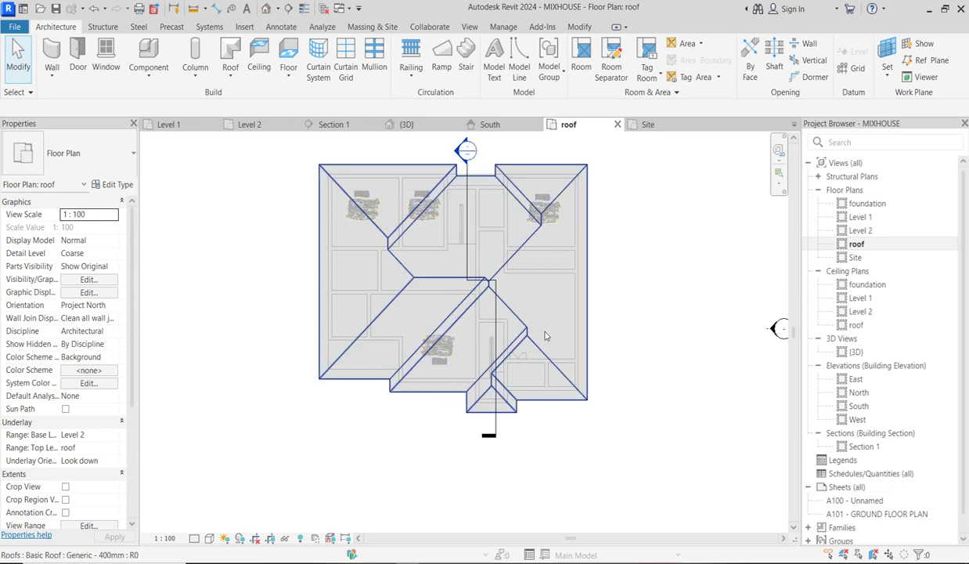
- Open the South elevation and select the hipped roof, cancelling a started move
double_click(859, 406)
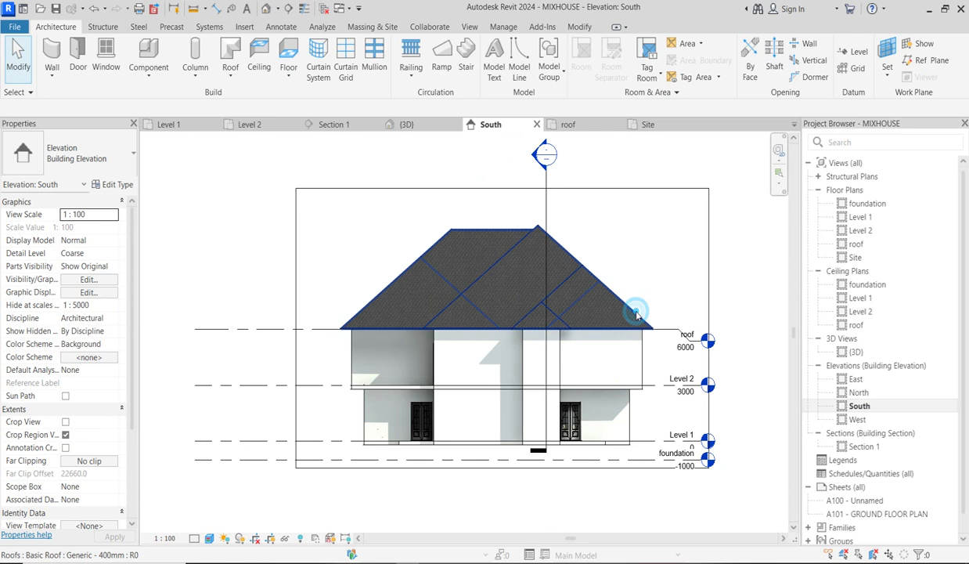
click(636, 313)
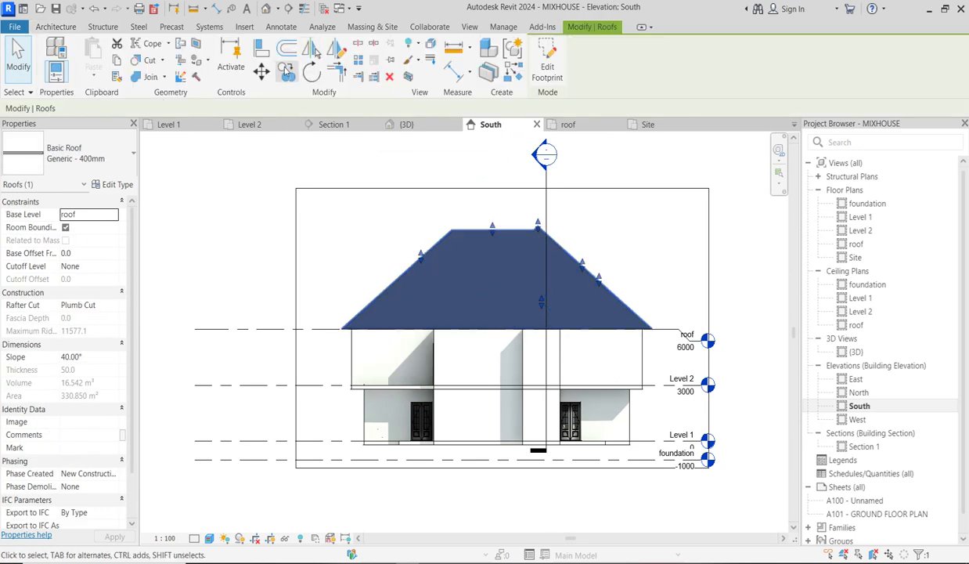
scroll(339, 345, up, 5)
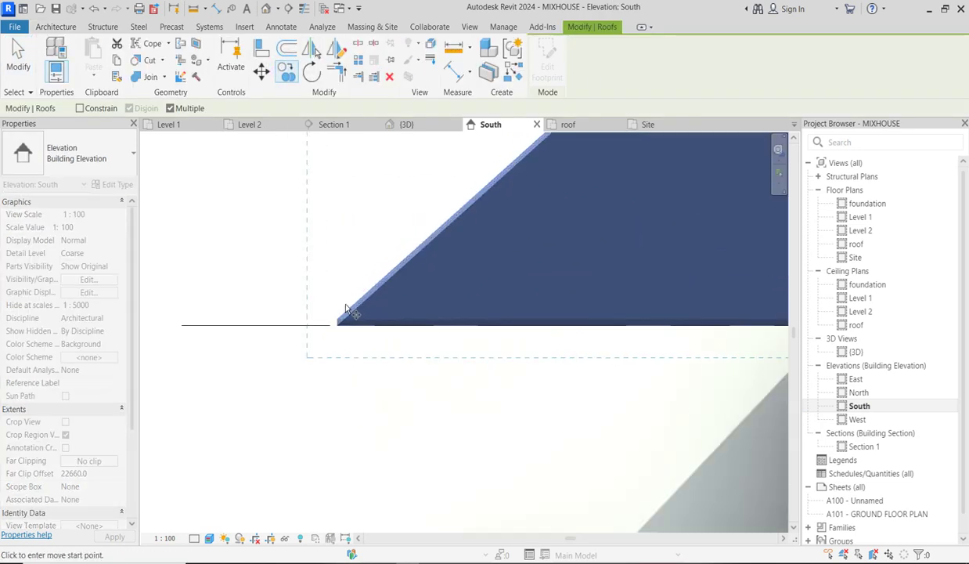
click(332, 332)
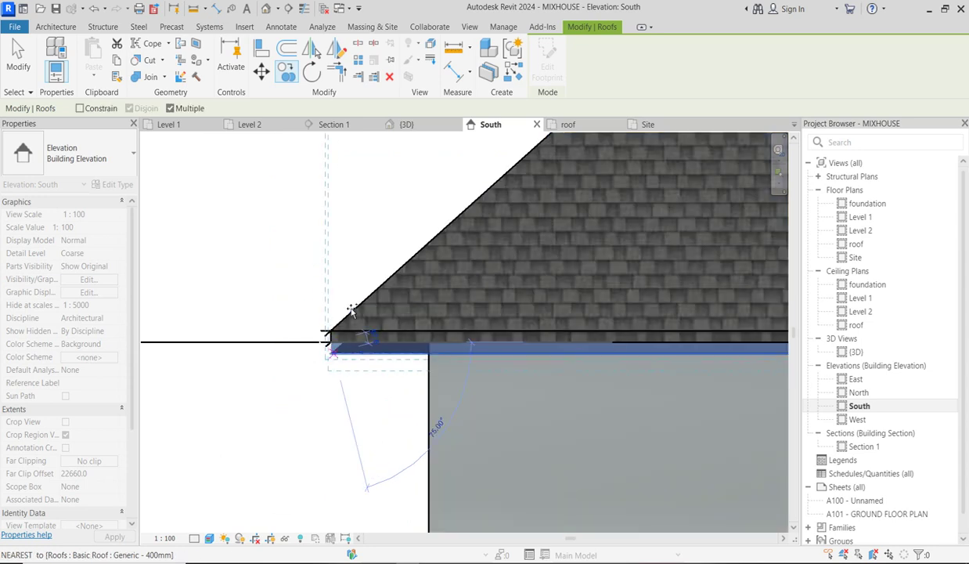
right_click(342, 276)
click(374, 284)
scroll(368, 350, down, 2)
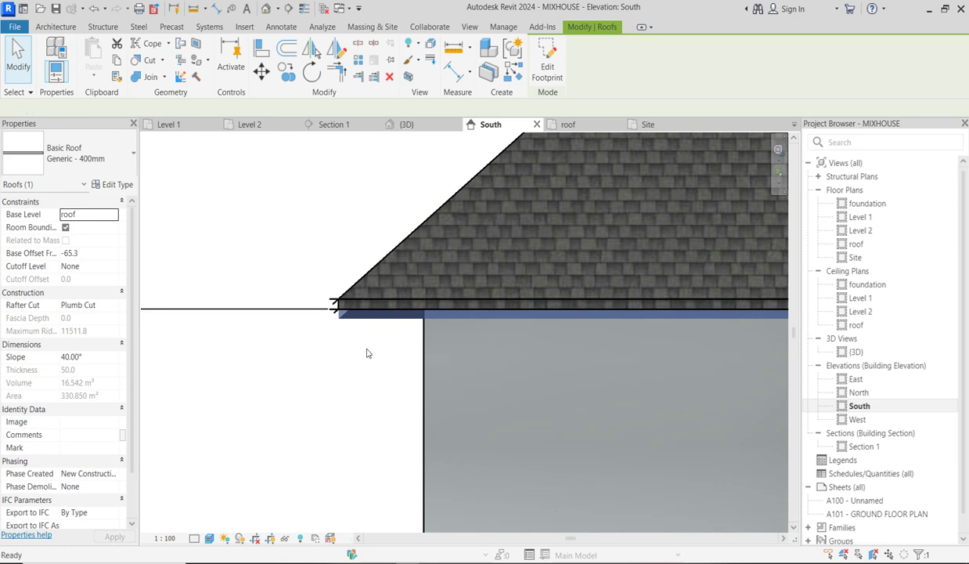
click(366, 353)
- Copy the roof with CO from its eave corner, placing the copy 65.3 higher
click(368, 335)
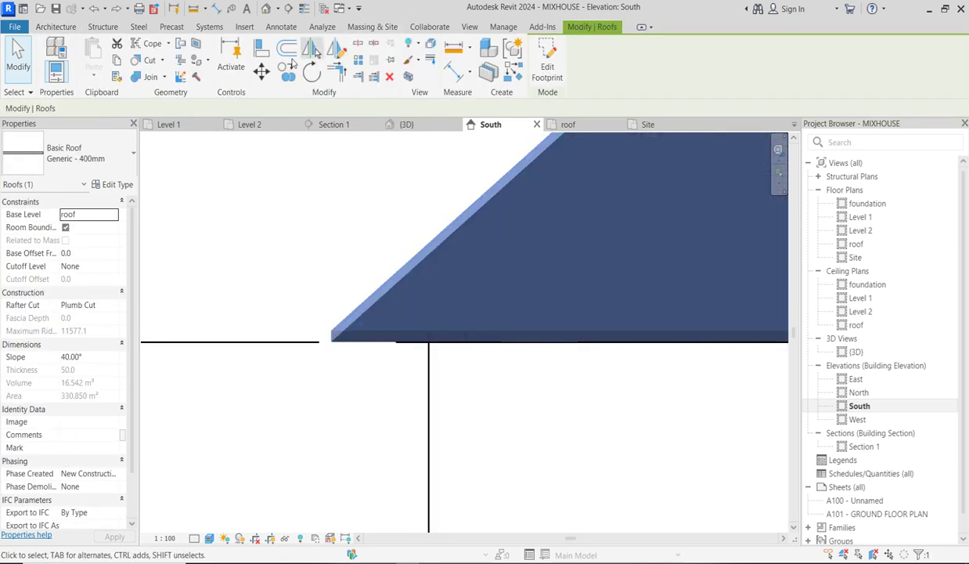
key(c)
key(o)
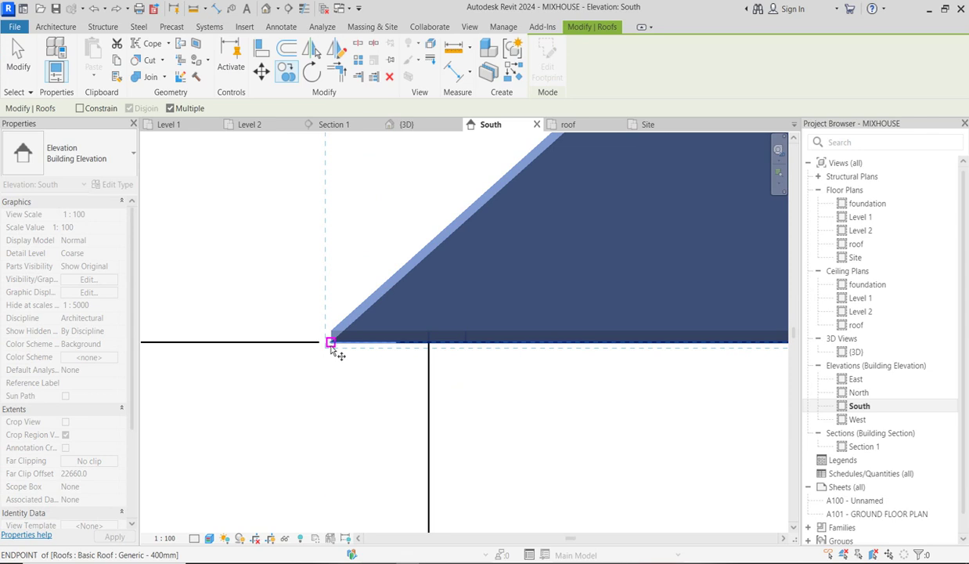
click(332, 342)
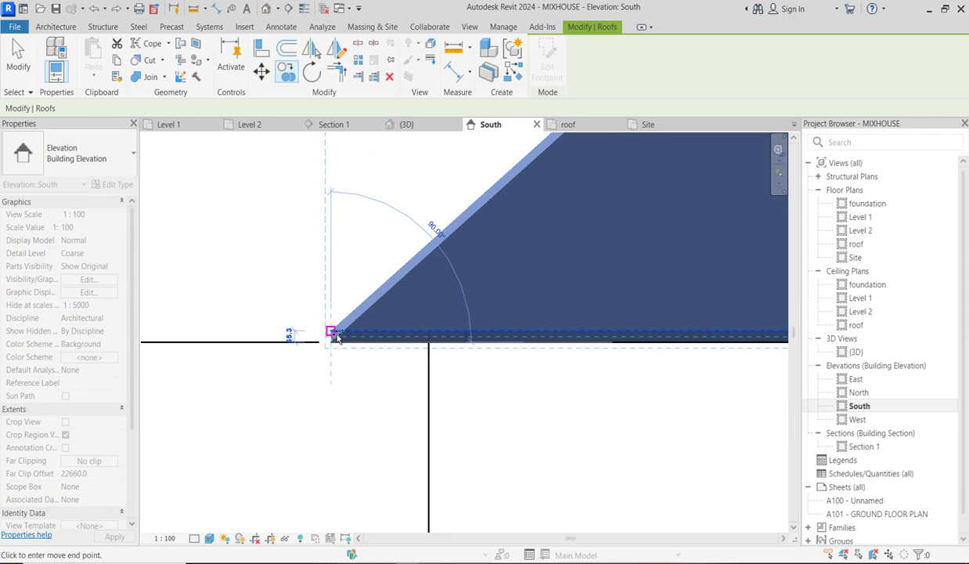
click(333, 336)
scroll(324, 393, down, 5)
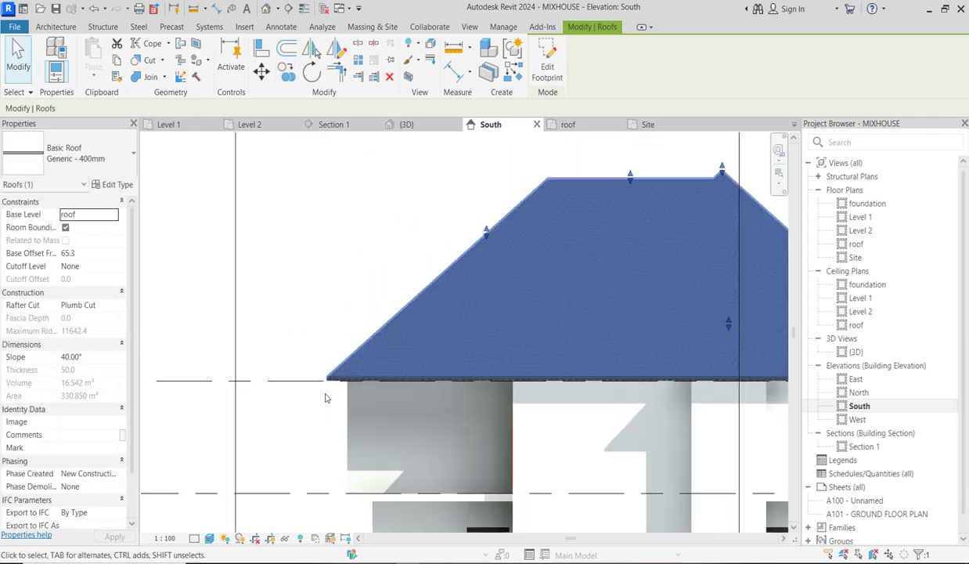
- Open the roof floor plan and set its underlay to None
click(625, 190)
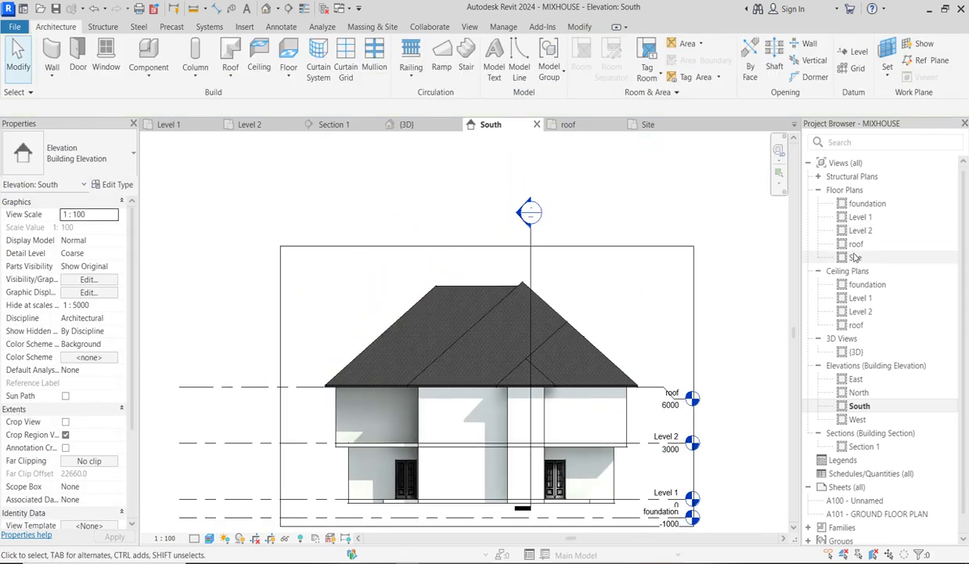
double_click(856, 244)
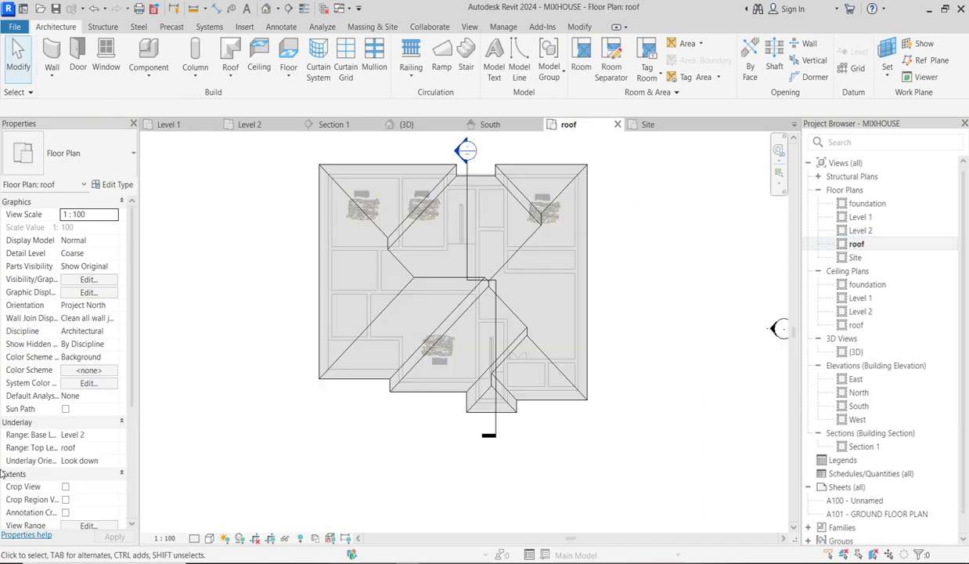
click(115, 437)
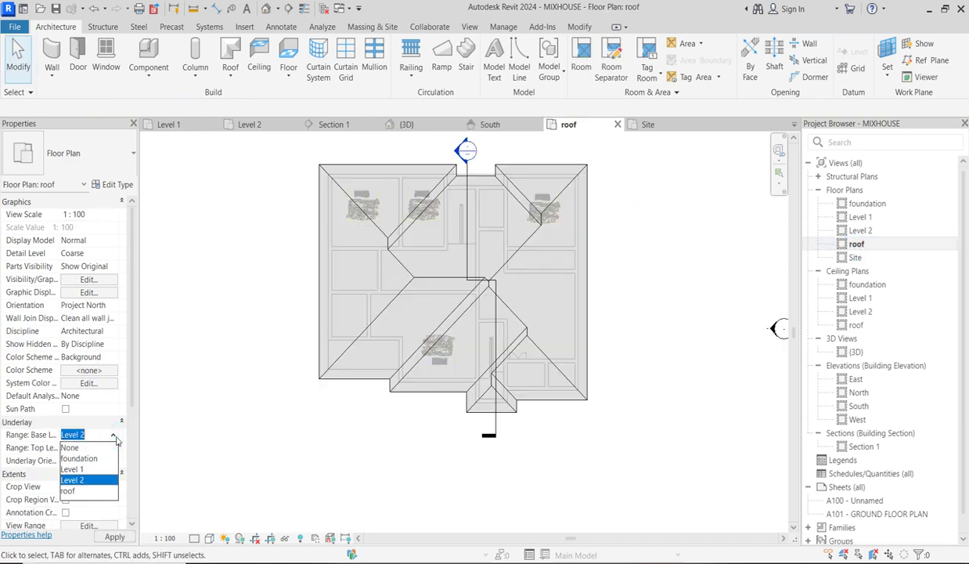
click(85, 449)
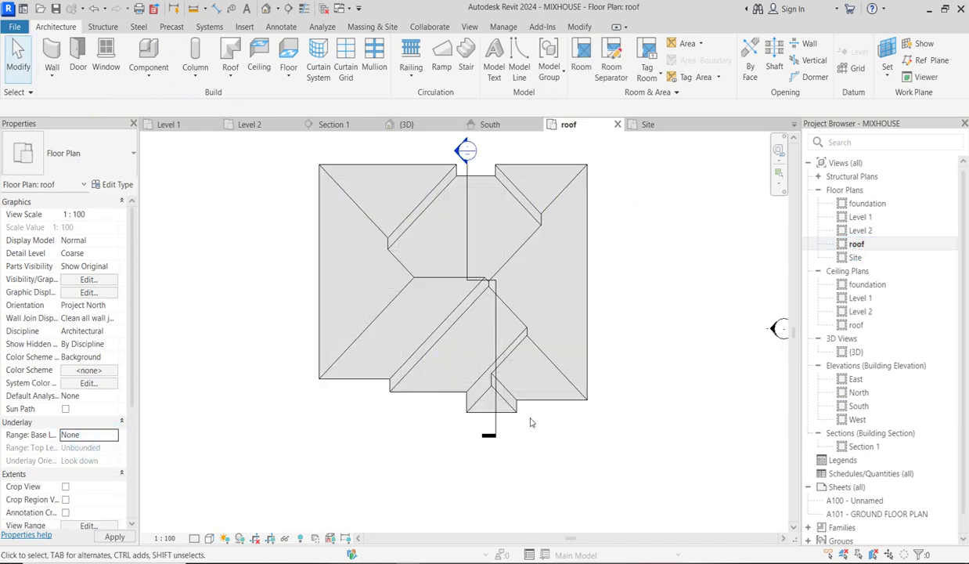
- Hide the Section 1 marker in the roof plan view
click(467, 210)
right_click(464, 207)
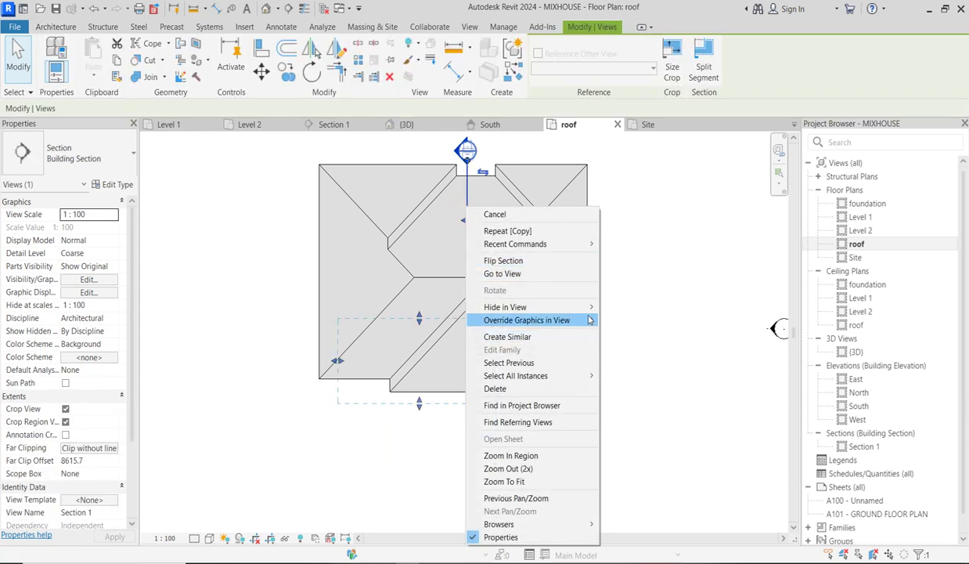
mouse_move(591, 307)
click(630, 305)
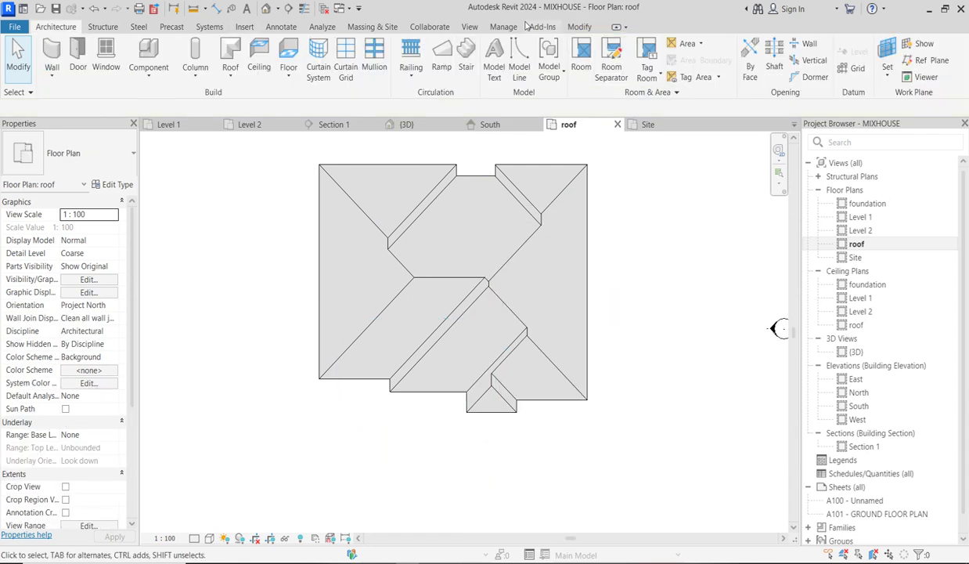
click(814, 62)
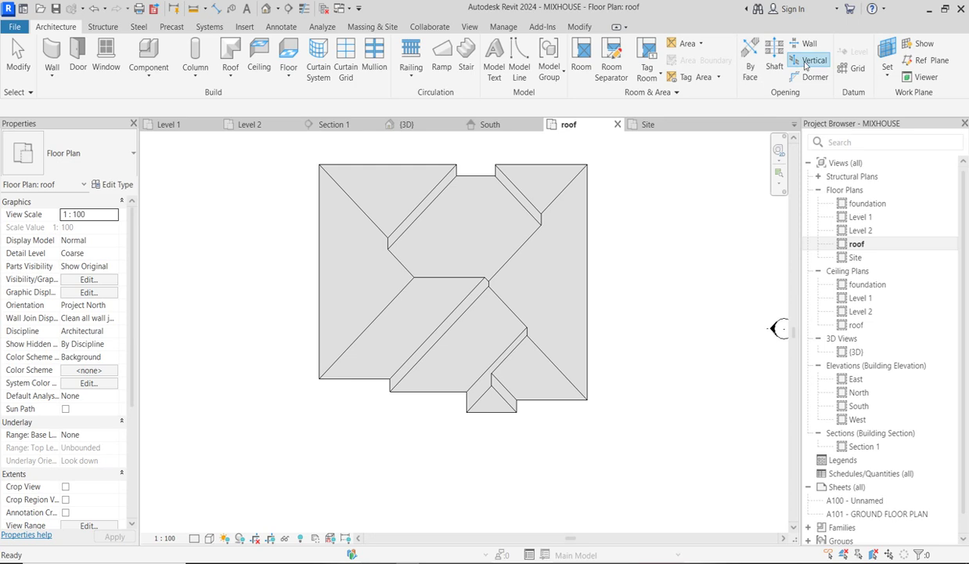
- Start a vertical opening on the roof and zoom in on the ridge
click(807, 65)
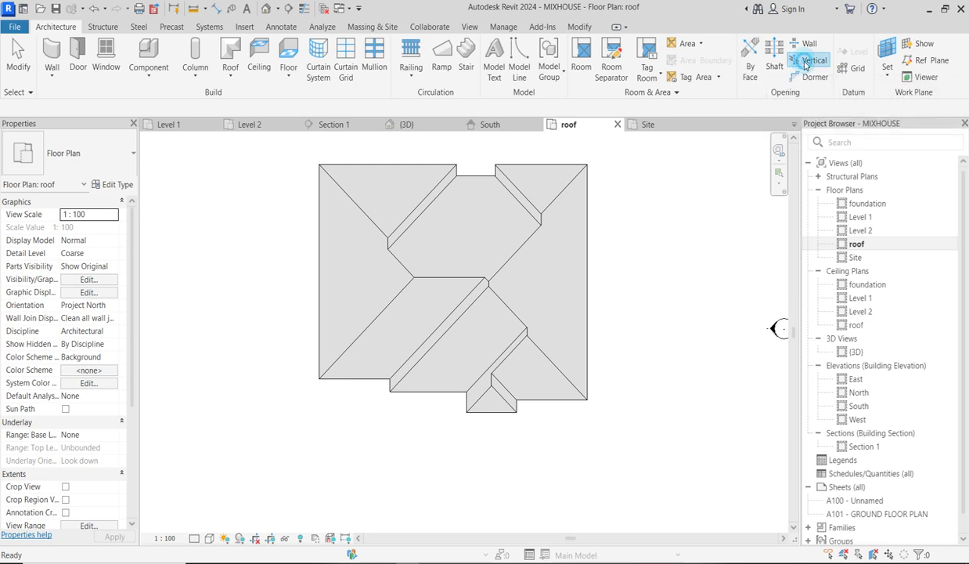
click(461, 275)
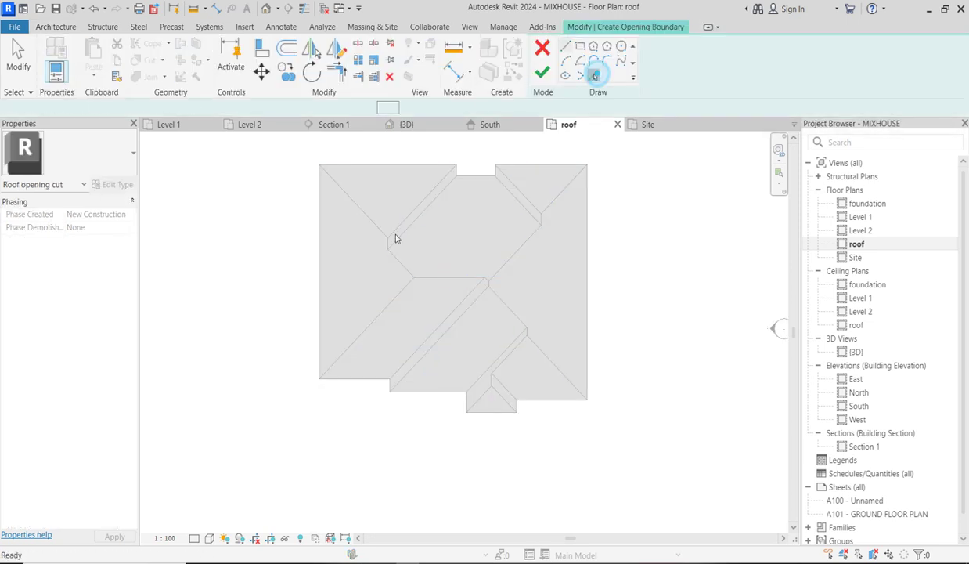
scroll(492, 256, up, 5)
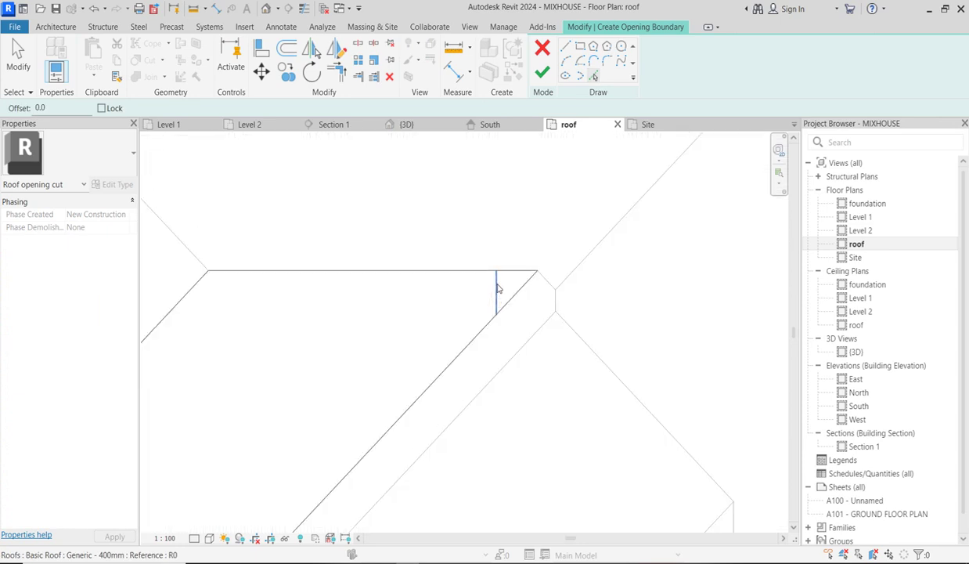
scroll(501, 269, up, 2)
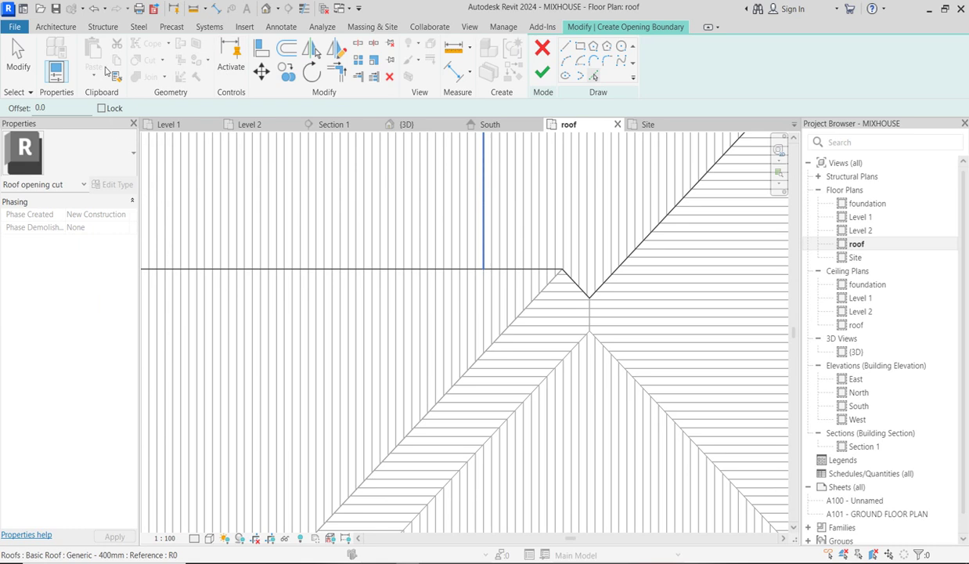
- Set the Pick Lines offset to 80 and trace the horizontal ridge with offset boundary lines
click(62, 108)
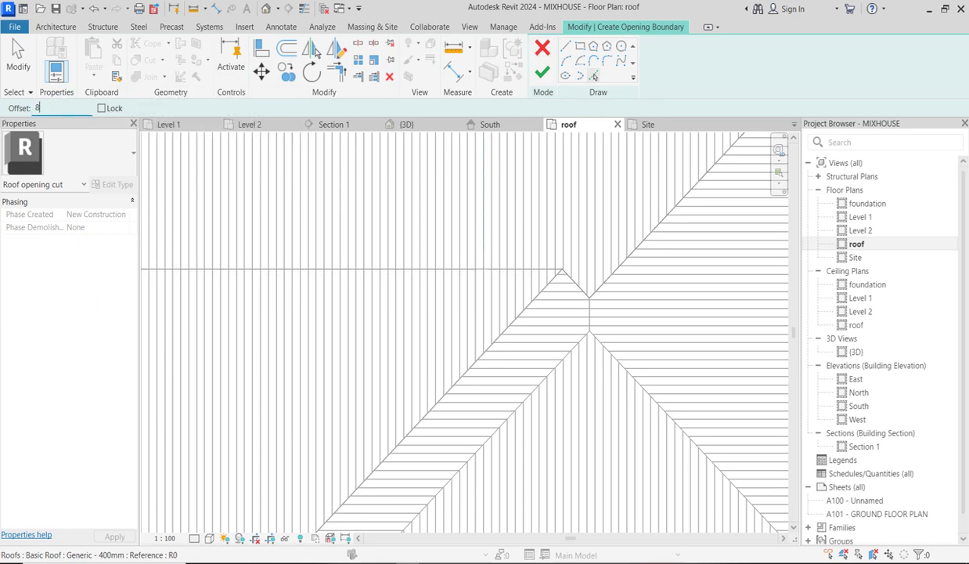
scroll(422, 270, up, 5)
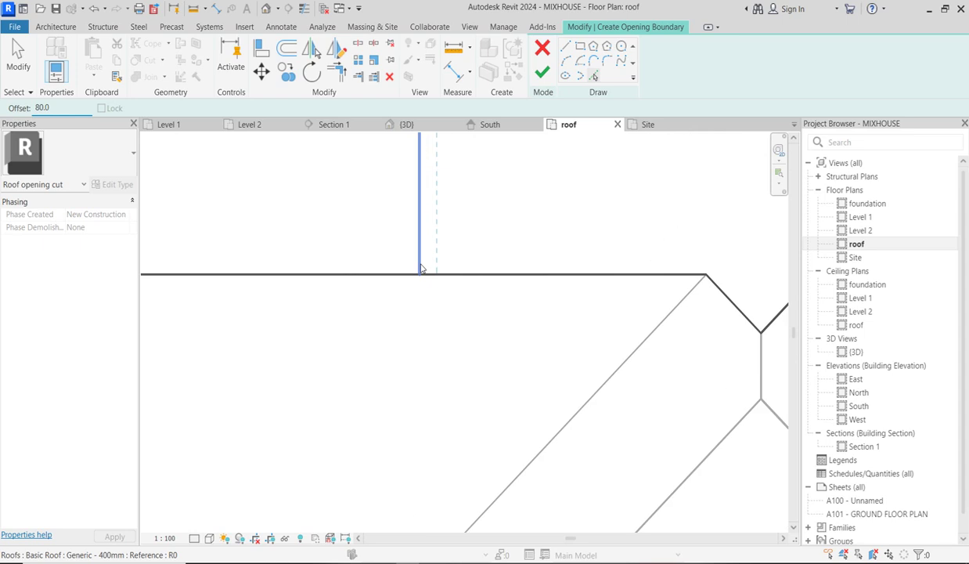
click(436, 284)
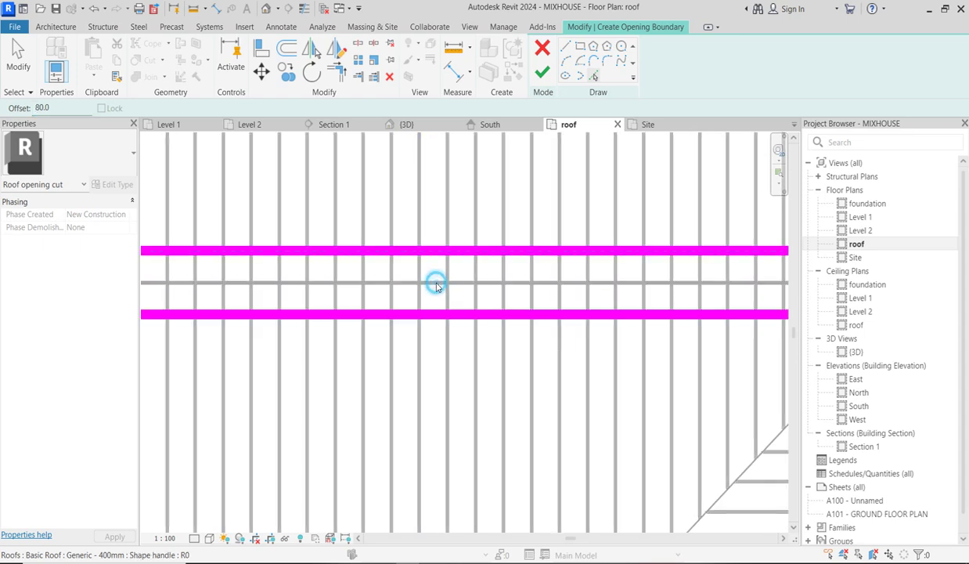
scroll(435, 285, down, 3)
scroll(540, 282, up, 4)
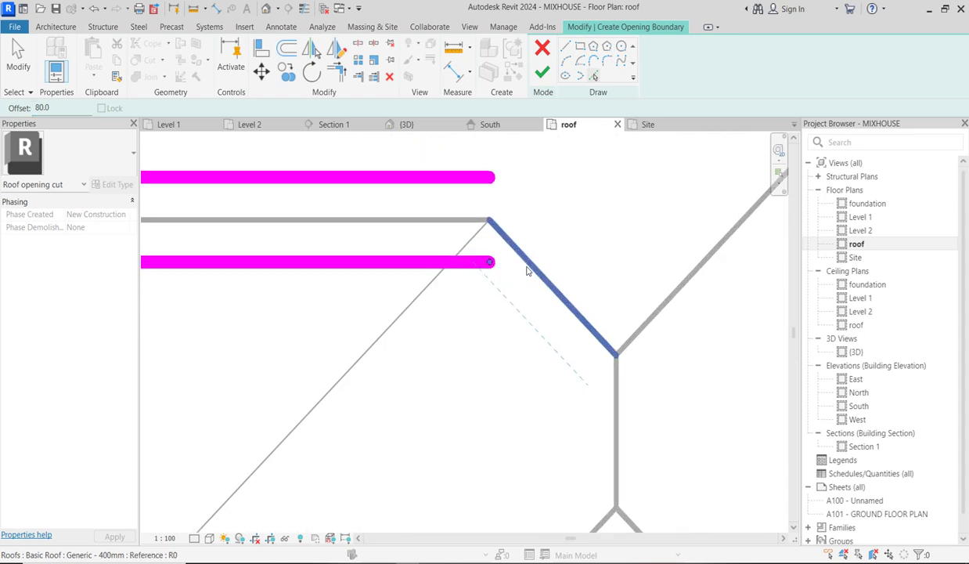
- Add offset boundary lines on both sides of the left and right upper hips
click(526, 268)
click(539, 276)
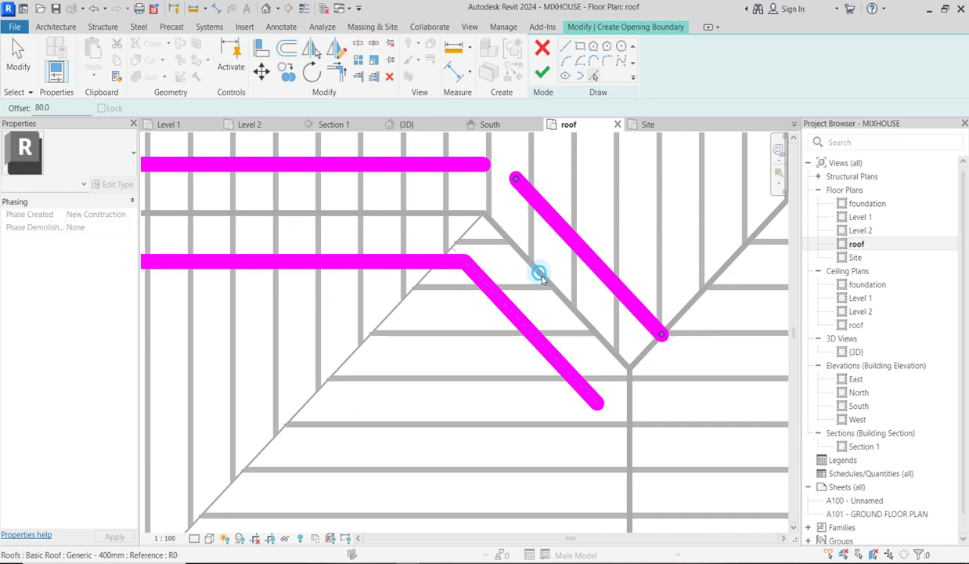
click(690, 317)
click(689, 317)
scroll(687, 314, up, 2)
scroll(682, 321, down, 3)
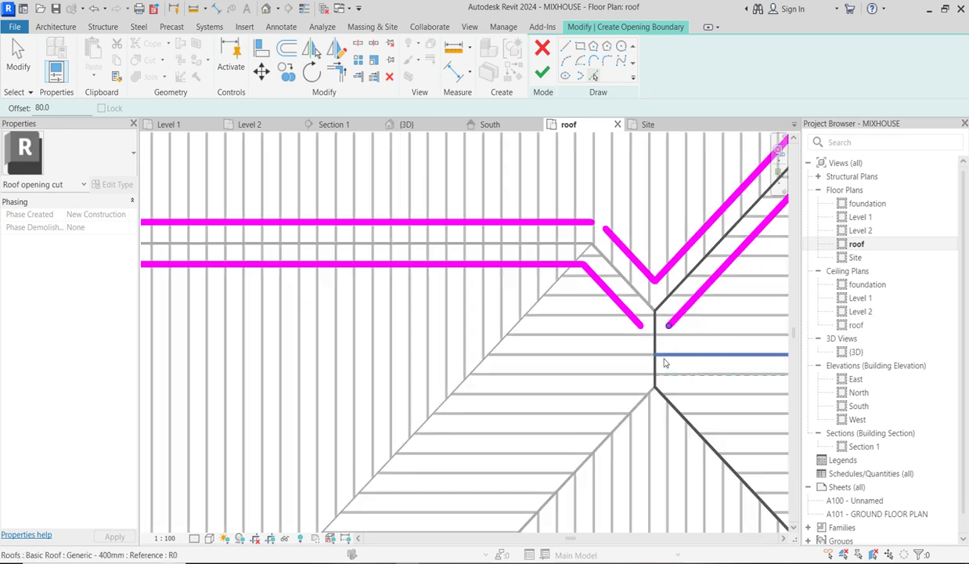
scroll(666, 337, up, 2)
scroll(648, 366, down, 1)
- Add a line beside the ridge and offset lines along the lower-left and lower-right hips
click(647, 365)
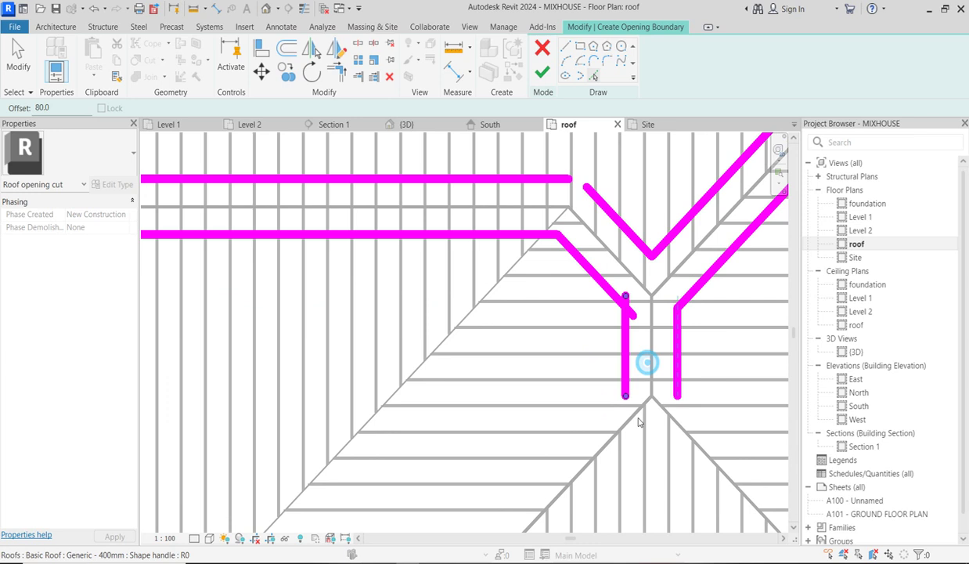
click(608, 451)
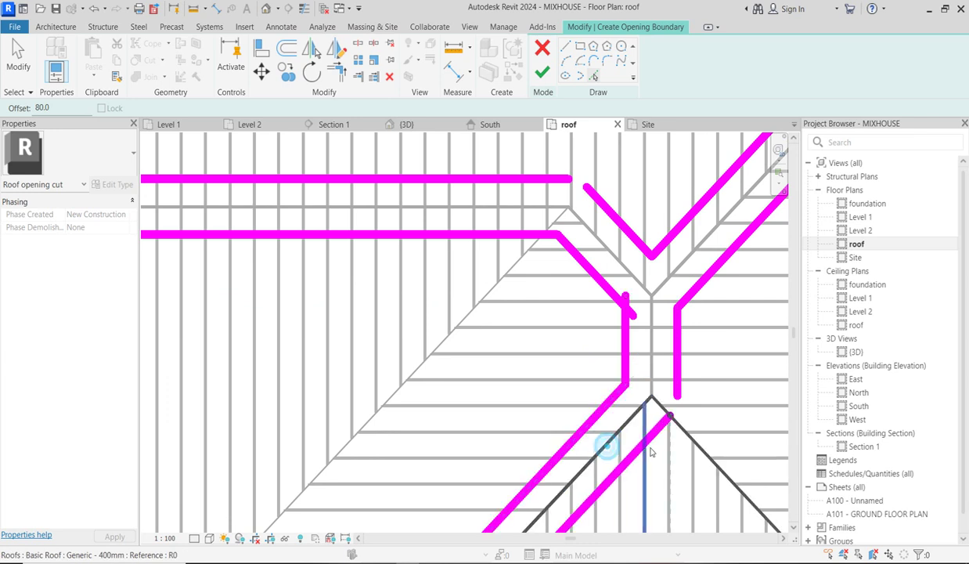
click(678, 441)
click(680, 439)
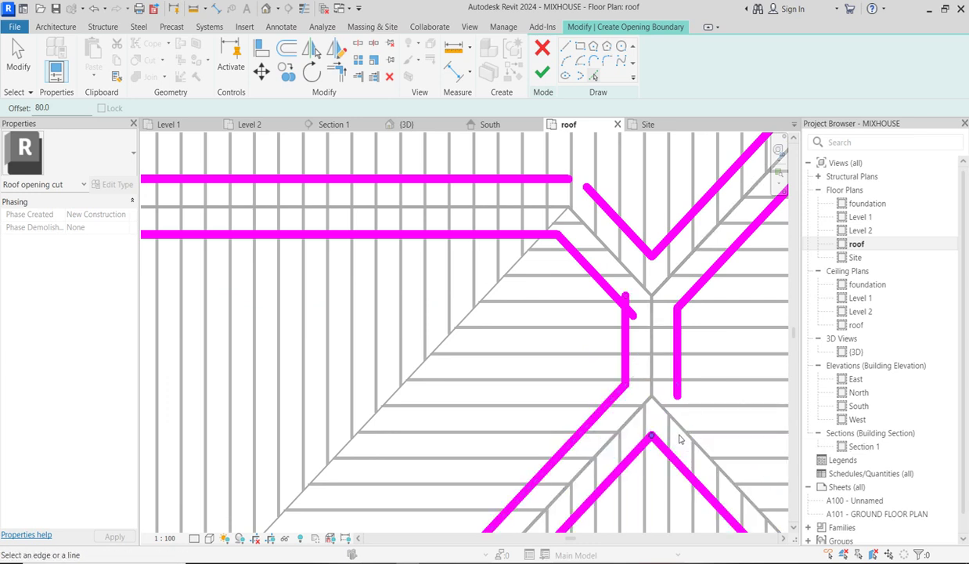
scroll(567, 331, down, 5)
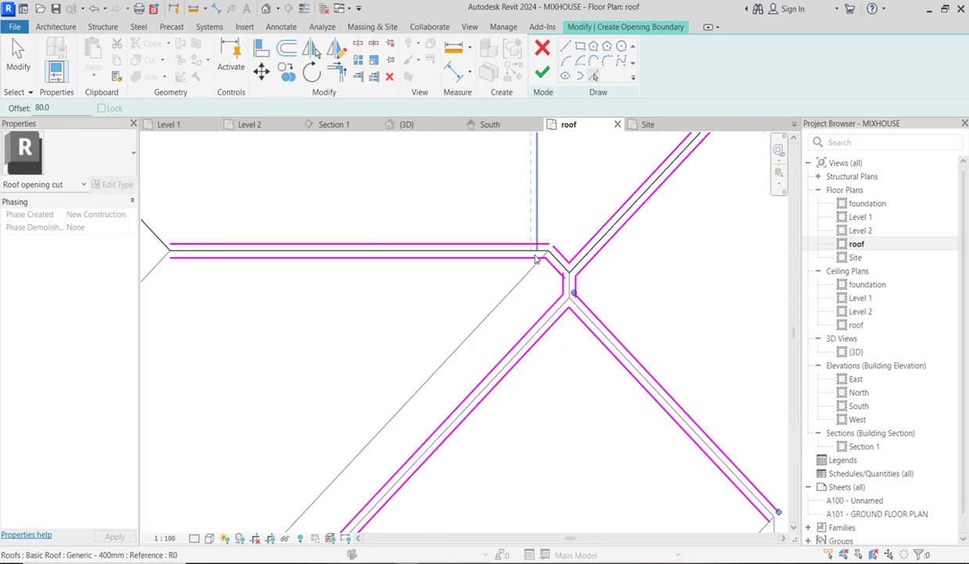
scroll(519, 341, down, 4)
scroll(526, 462, up, 6)
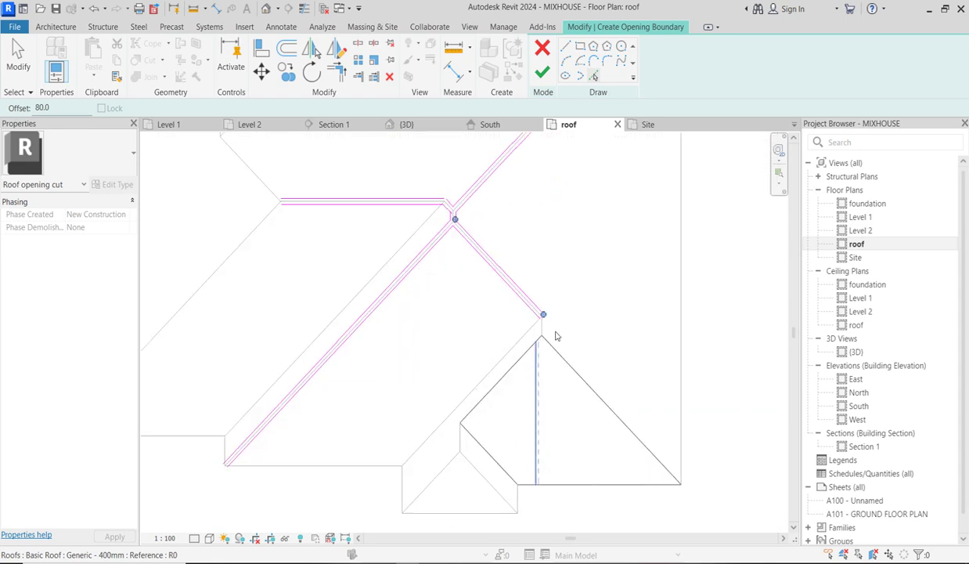
scroll(519, 316, up, 3)
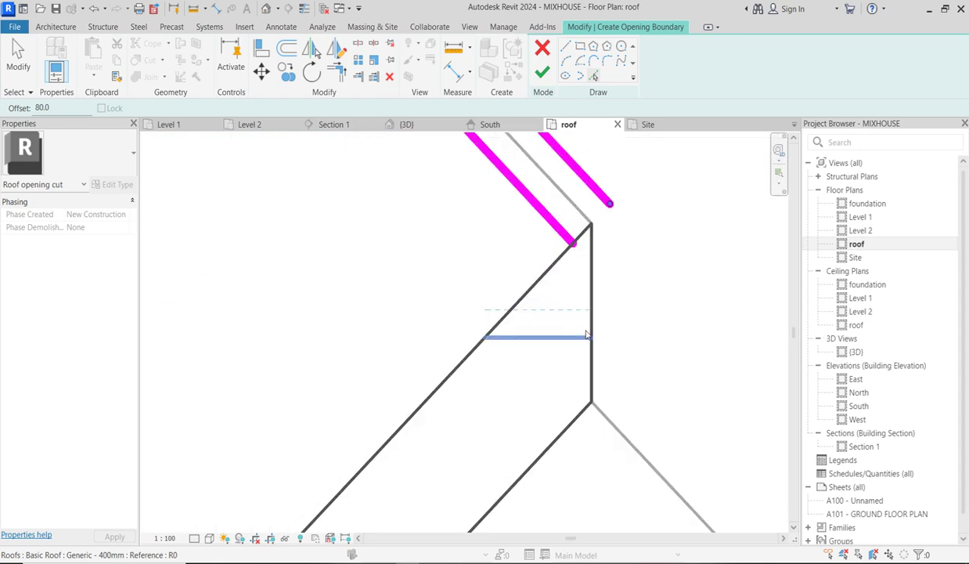
- Trace both sides of the vertical ridge and the lower hip corner with offset lines
click(594, 320)
click(595, 325)
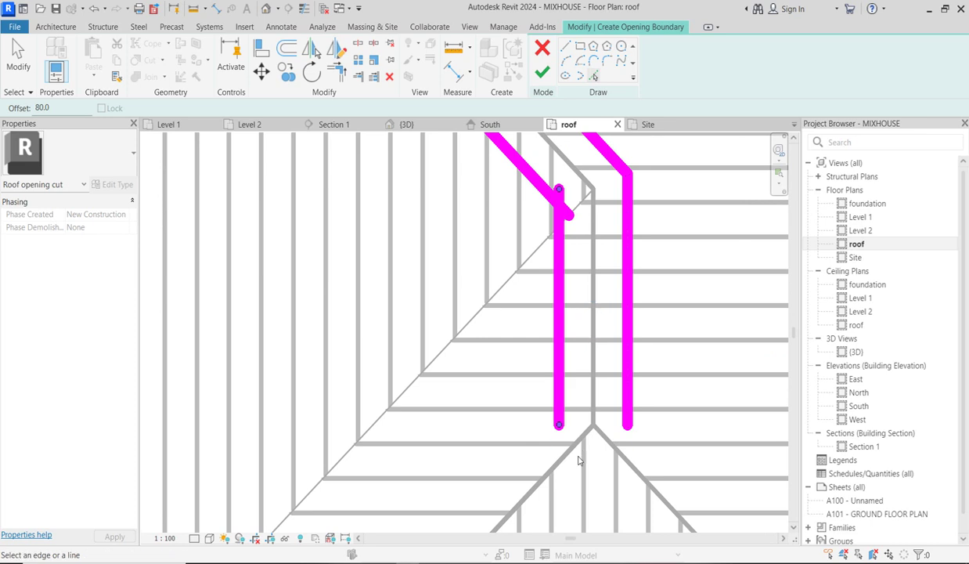
click(572, 459)
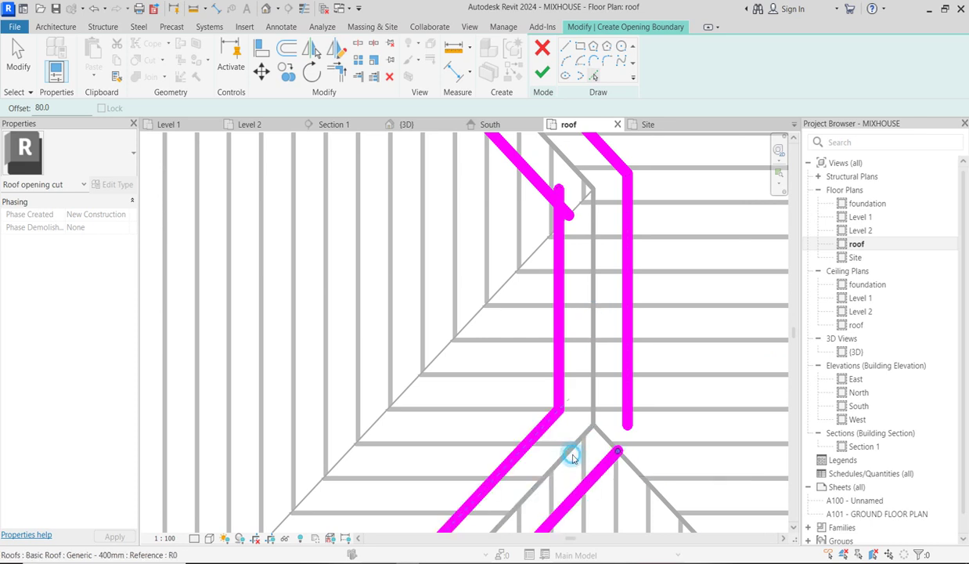
click(628, 468)
scroll(602, 309, down, 5)
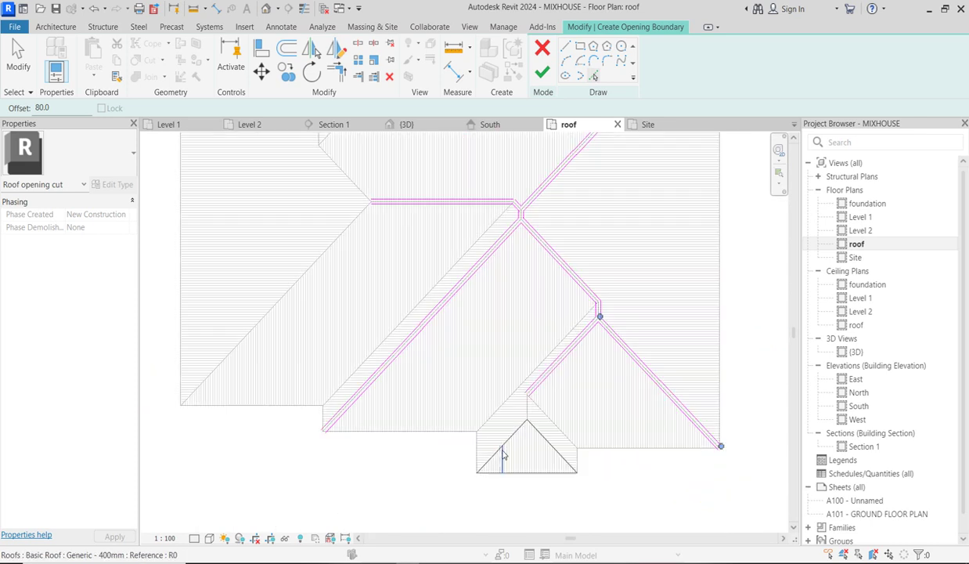
scroll(502, 454, up, 5)
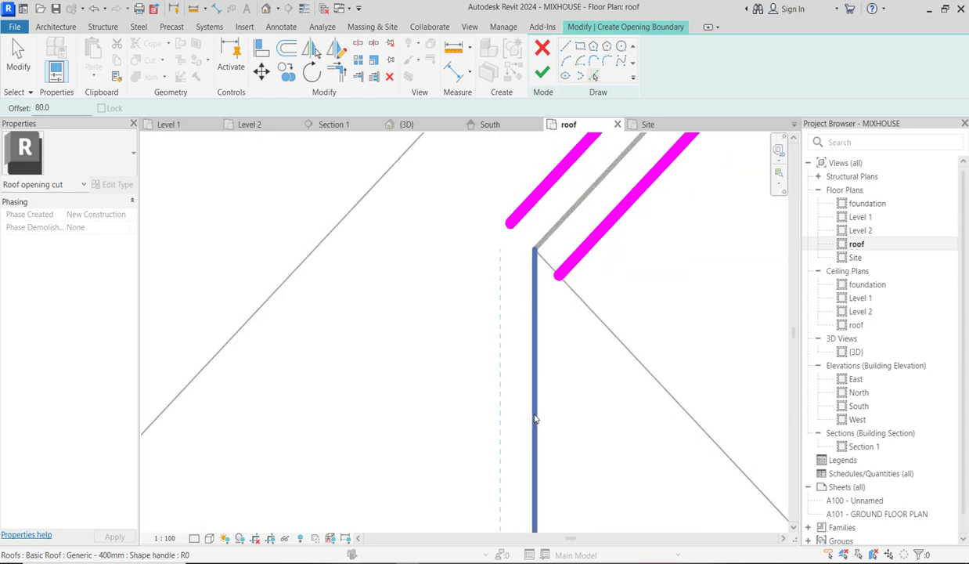
- Add offset lines along the ridge above the gable and its left and right edges
click(535, 419)
scroll(530, 415, down, 2)
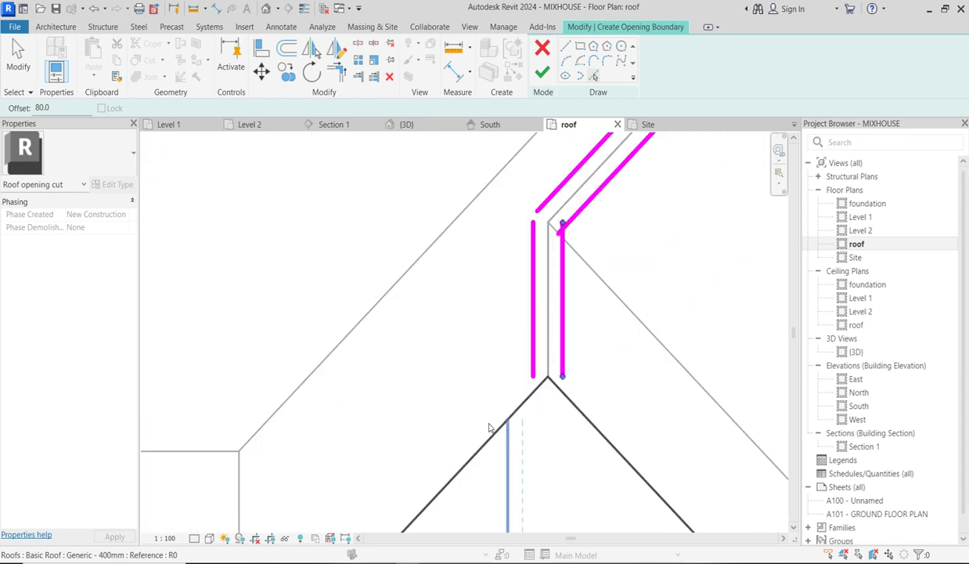
scroll(489, 427, up, 3)
click(517, 434)
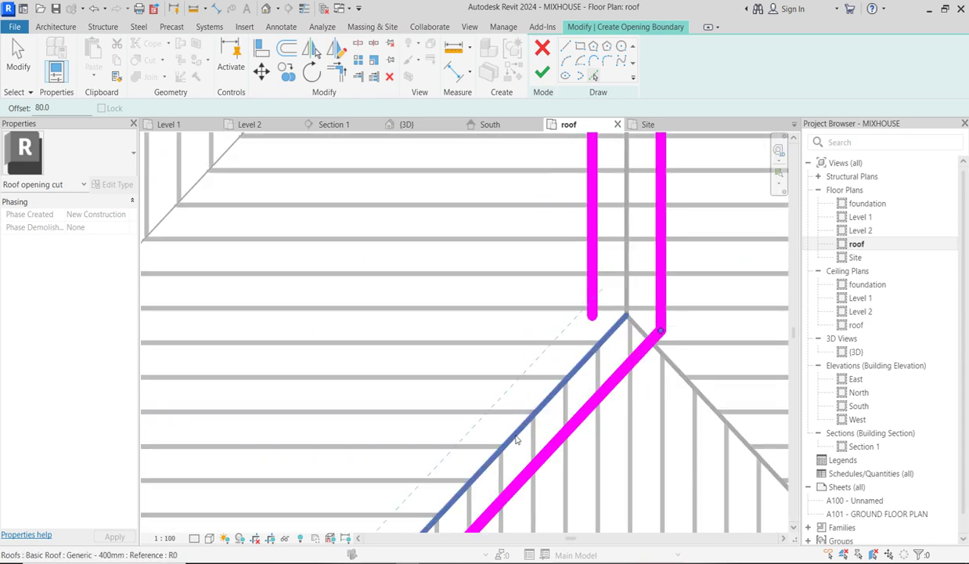
click(516, 438)
click(683, 379)
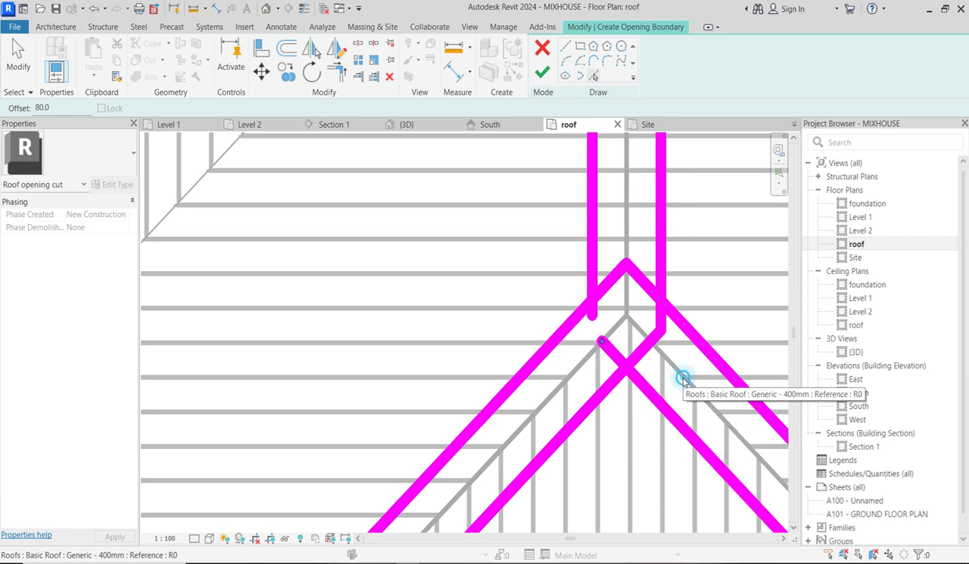
scroll(471, 336, down, 5)
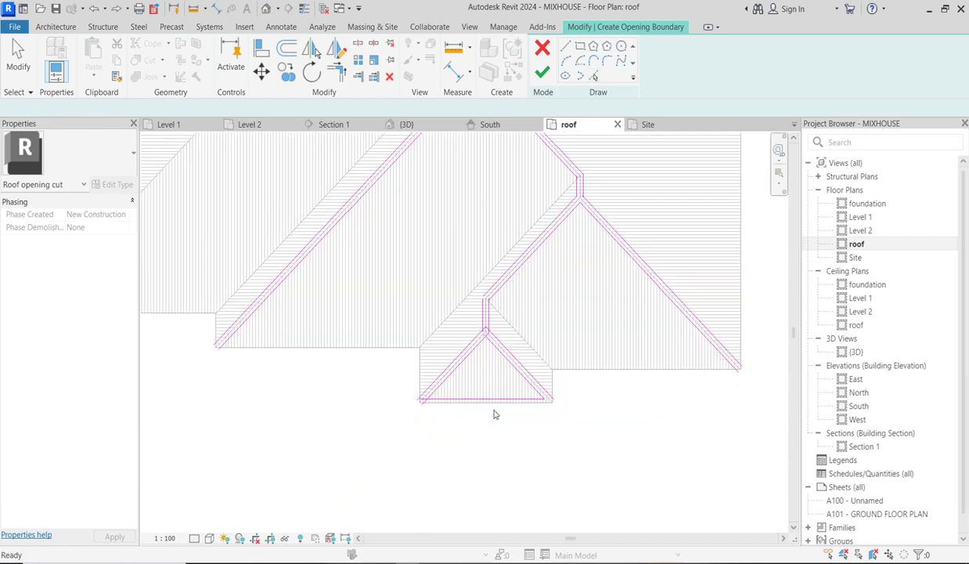
scroll(493, 414, up, 2)
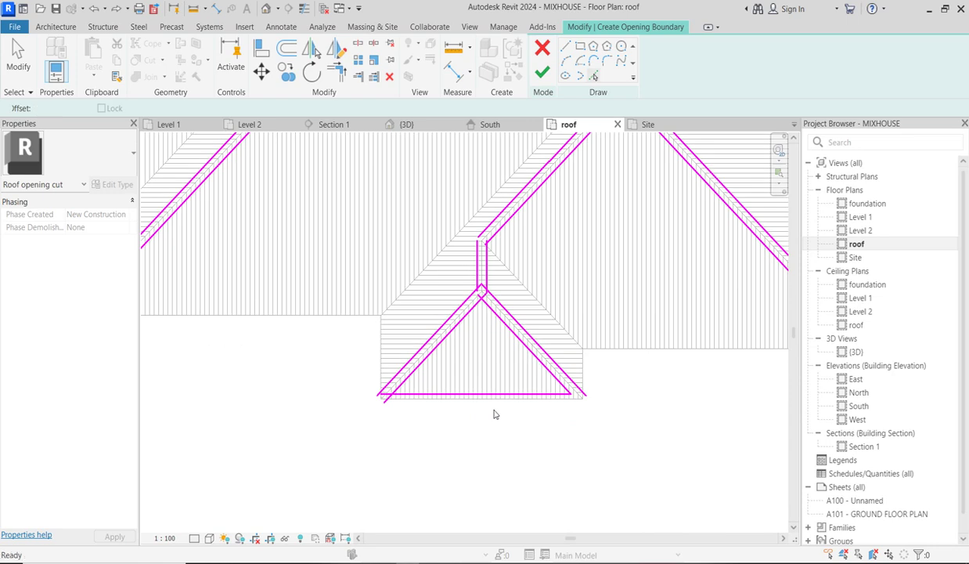
scroll(494, 414, down, 2)
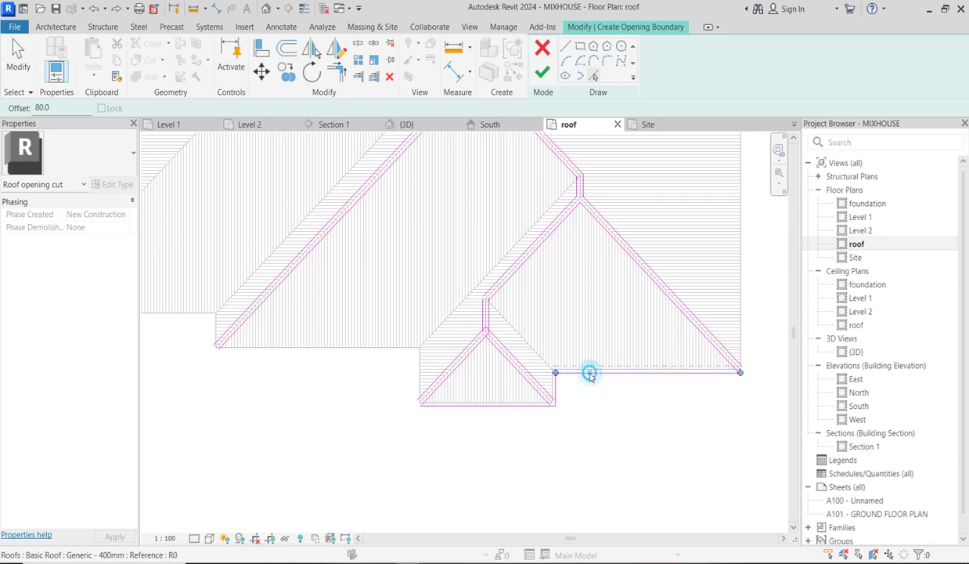
- Trace the bottom roof perimeter edge and both sides of the vertical ridge
click(390, 352)
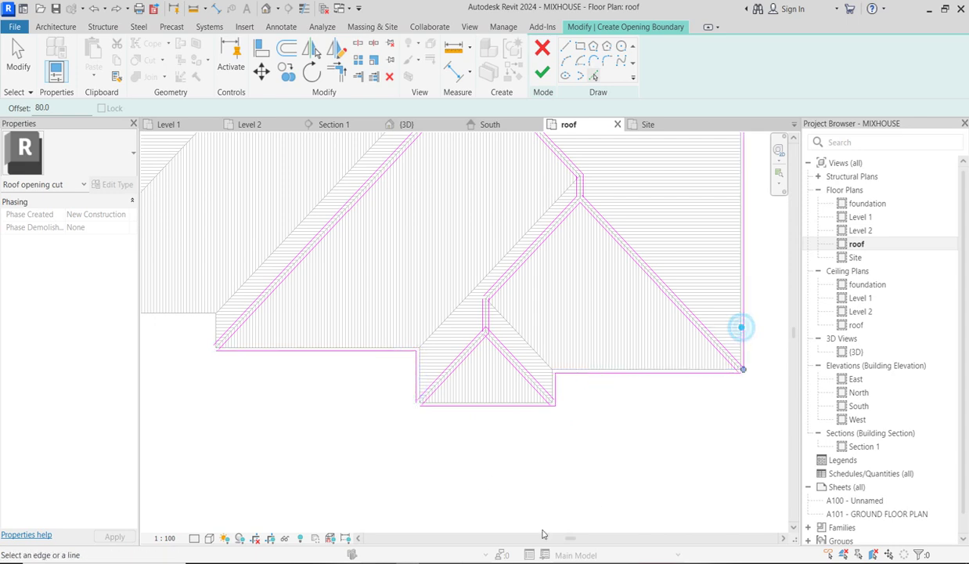
scroll(541, 346, down, 2)
scroll(590, 201, up, 5)
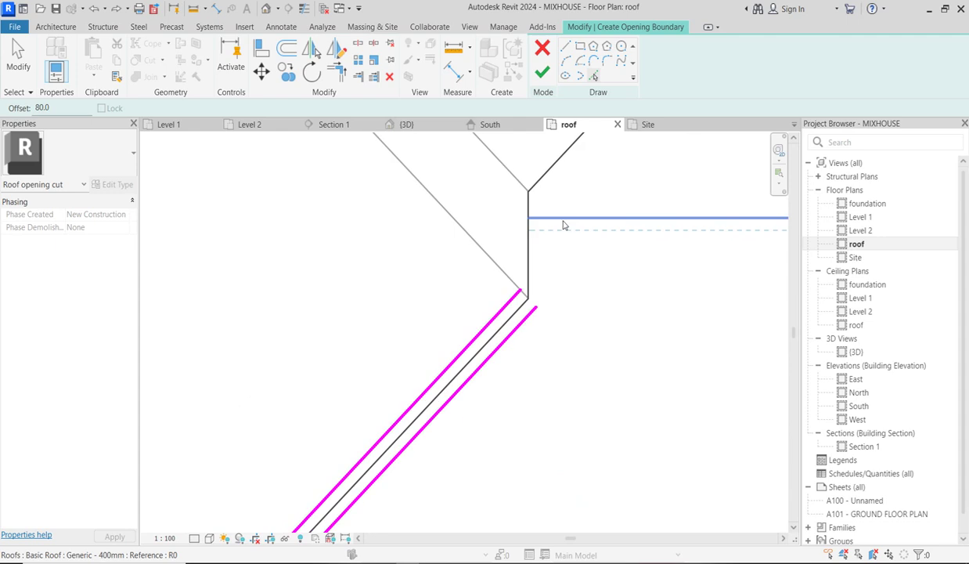
scroll(563, 226, up, 1)
click(517, 245)
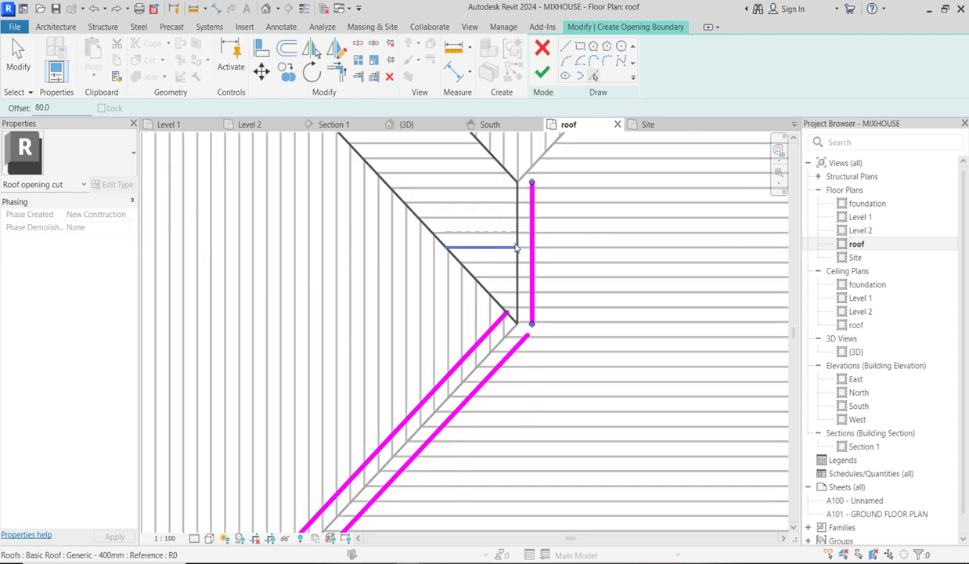
scroll(518, 245, up, 2)
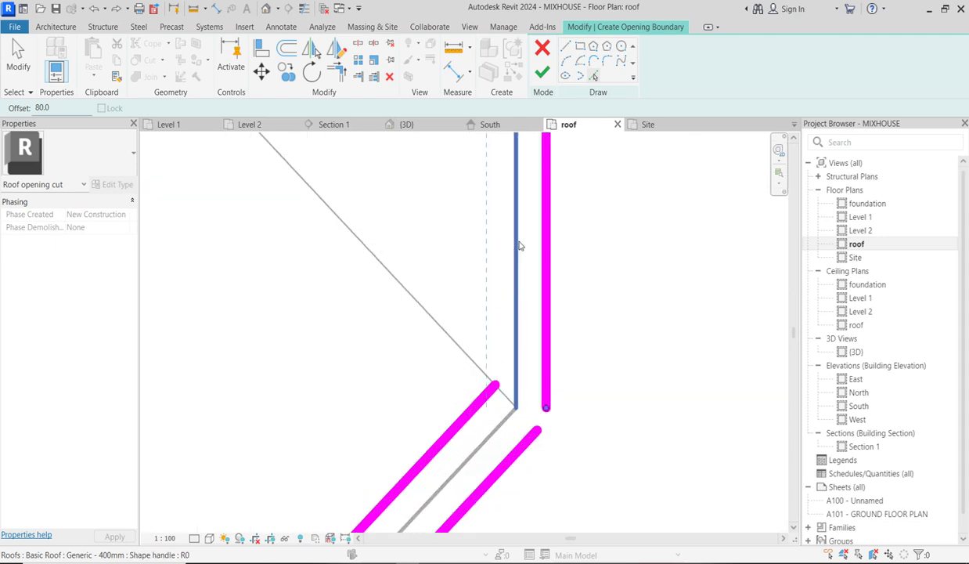
click(517, 241)
scroll(499, 347, down, 3)
scroll(509, 337, up, 4)
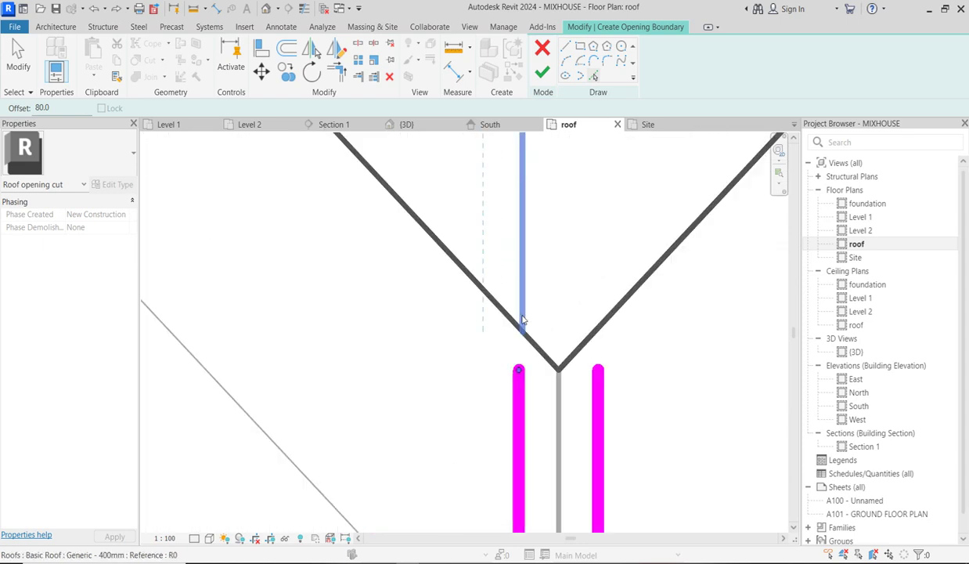
- Add offset boundary lines on both sides of the left hip and along the right hip
click(515, 325)
click(526, 328)
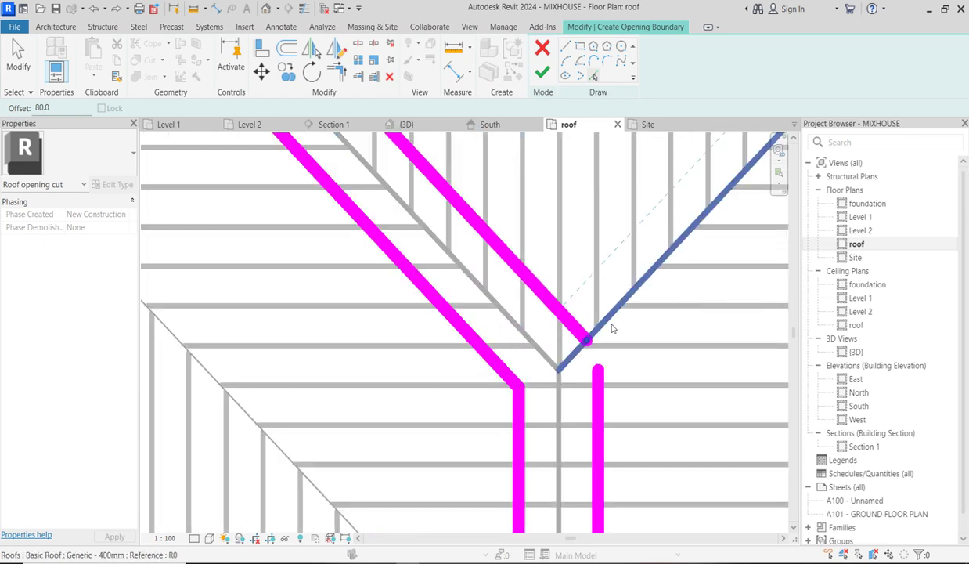
click(618, 310)
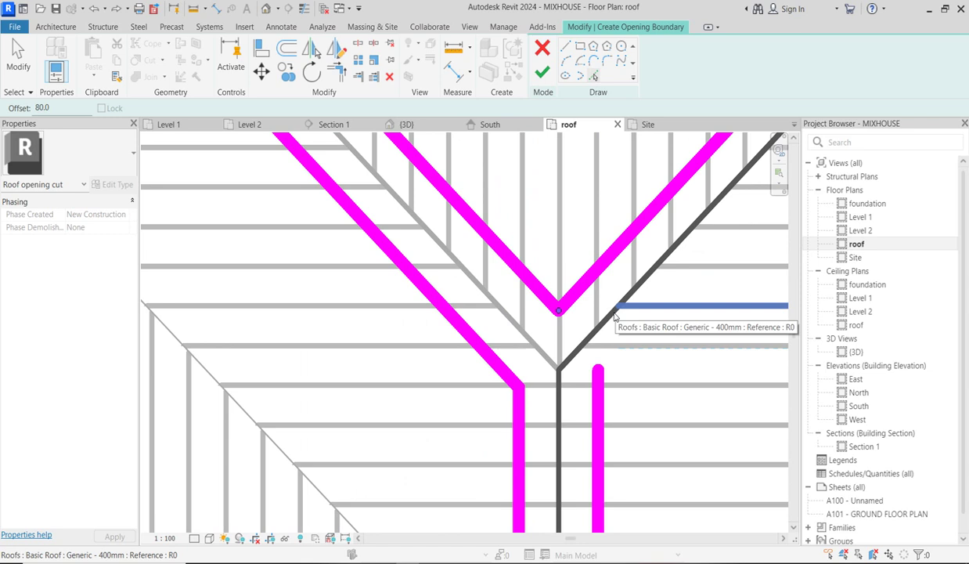
scroll(612, 332, down, 5)
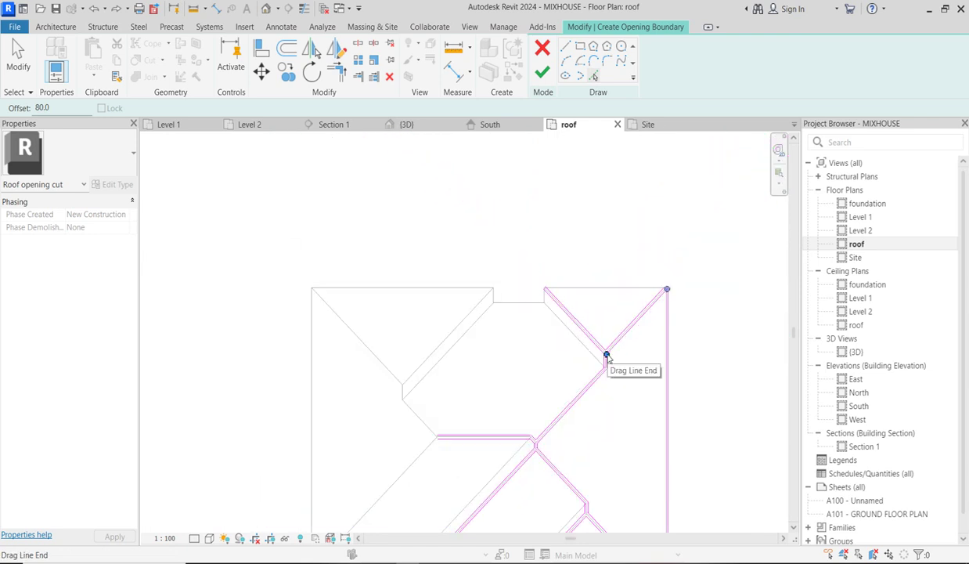
scroll(621, 283, up, 4)
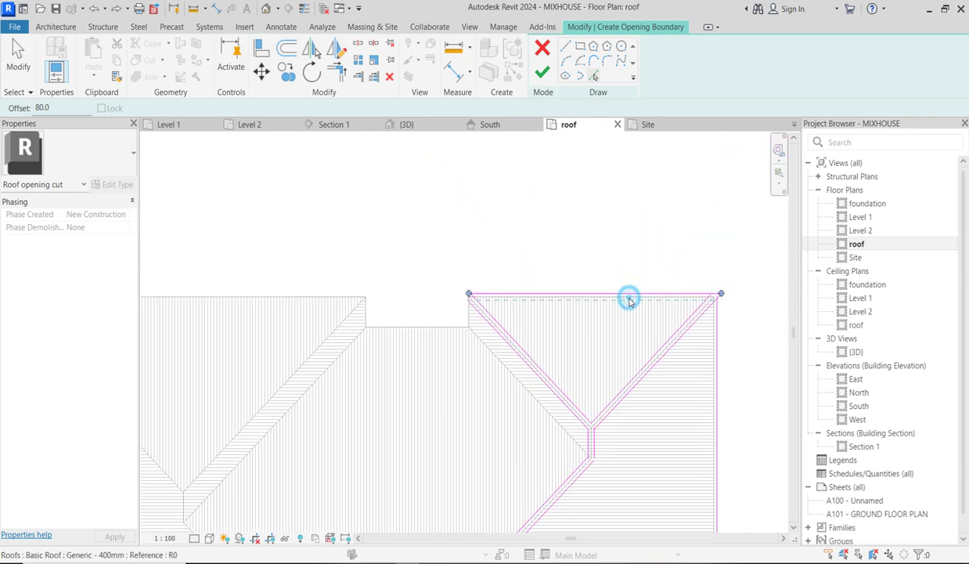
scroll(493, 313, up, 2)
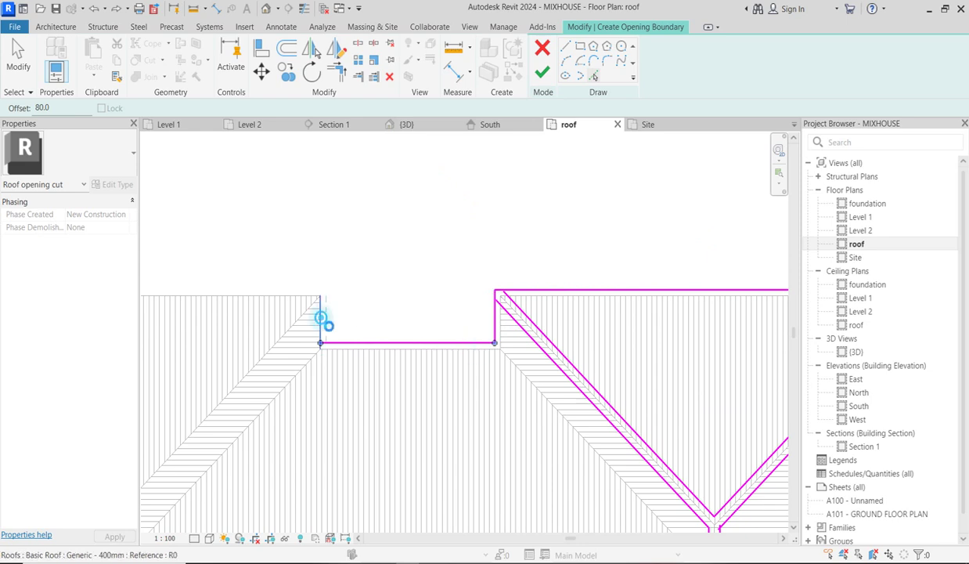
scroll(370, 277, up, 4)
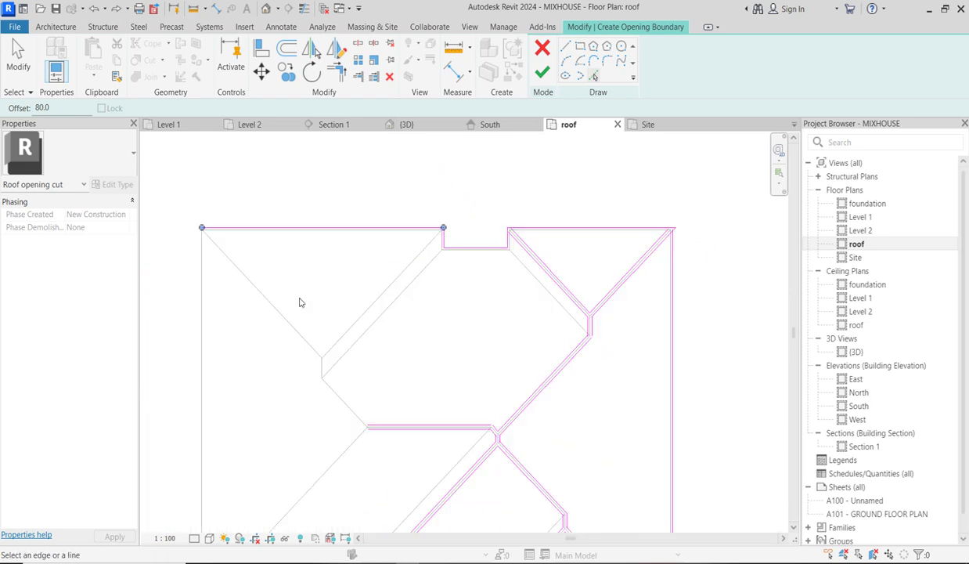
scroll(376, 449, up, 5)
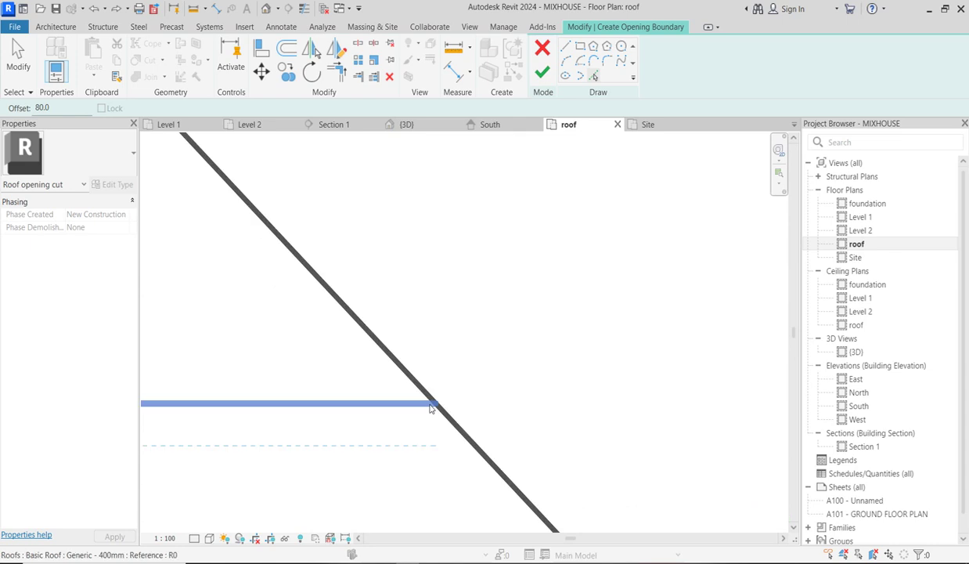
- Add the remaining diagonal hips and the vertical ridge edge to the opening boundary
click(426, 394)
scroll(427, 392, down, 5)
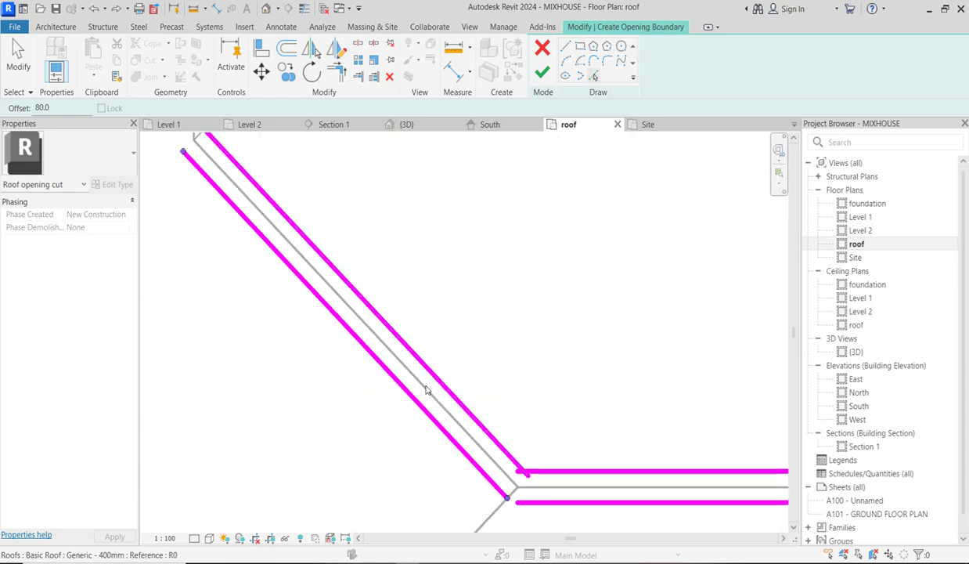
scroll(320, 276, up, 5)
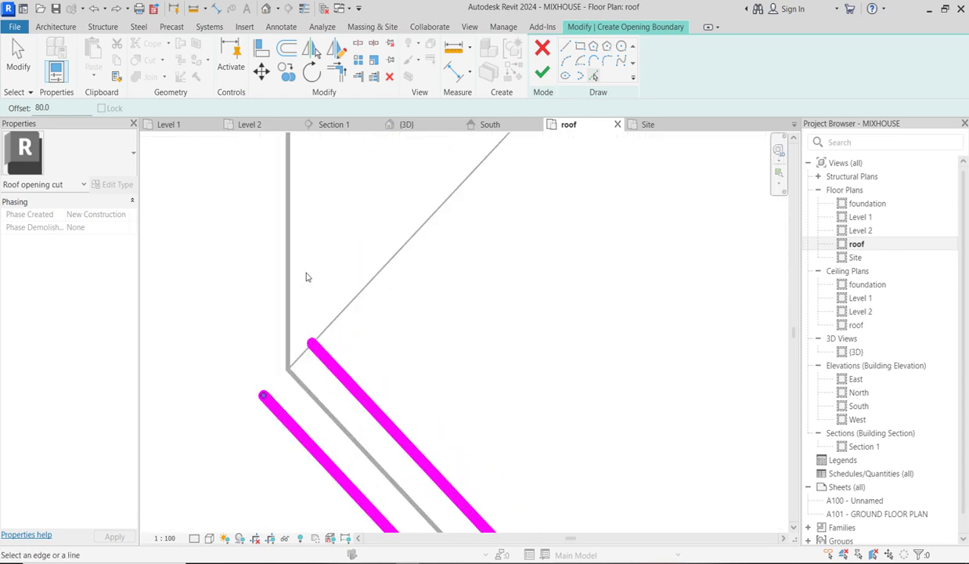
click(290, 286)
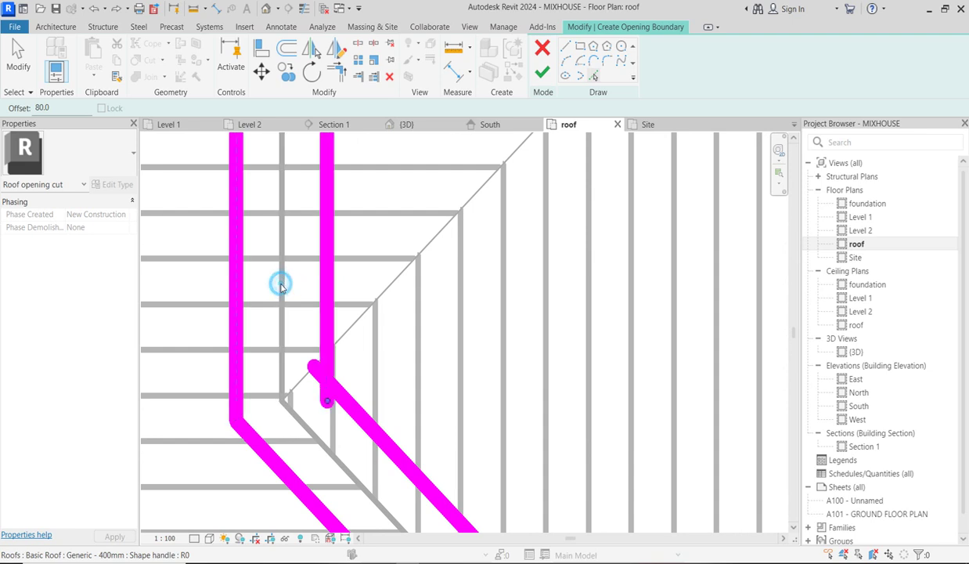
scroll(279, 281, down, 4)
scroll(349, 269, up, 5)
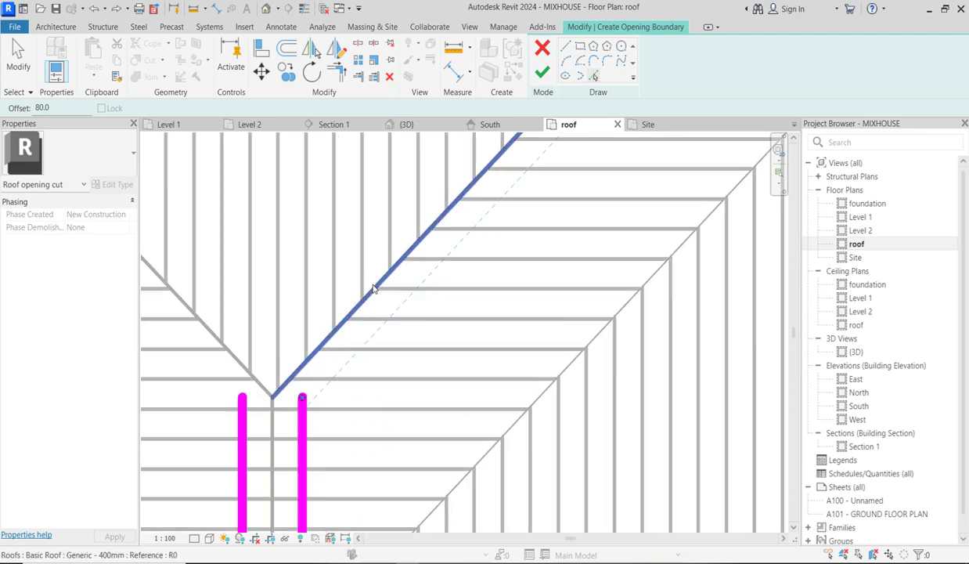
click(370, 282)
click(313, 290)
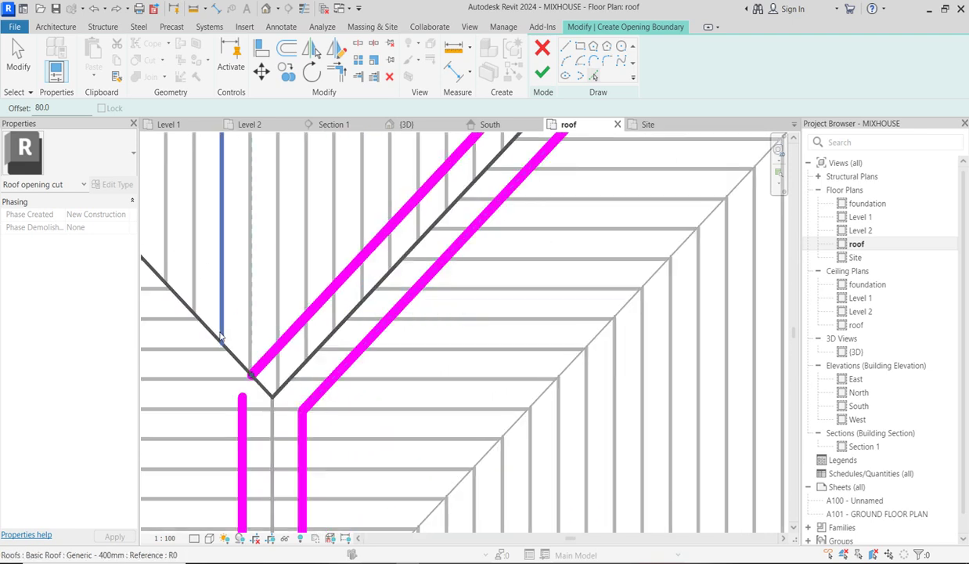
click(212, 332)
- Add the left and bottom roof perimeter edges to the opening boundary
scroll(213, 335, down, 5)
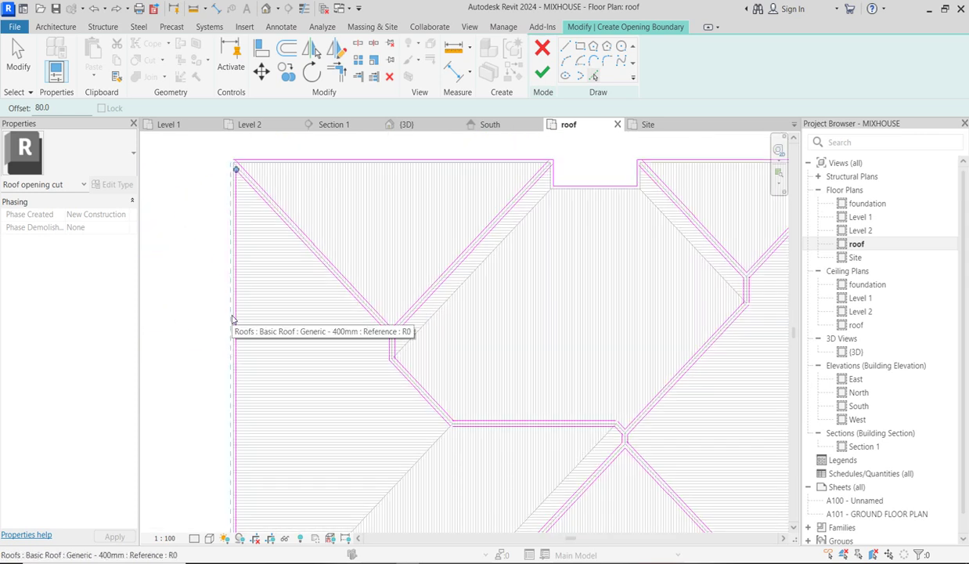
key(Escape)
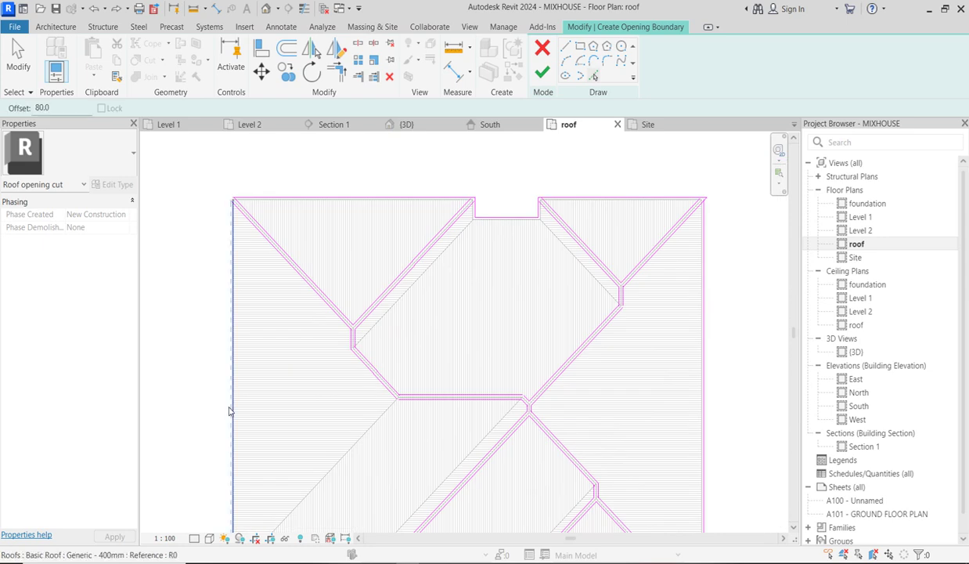
click(229, 411)
scroll(231, 404, down, 3)
scroll(272, 342, up, 6)
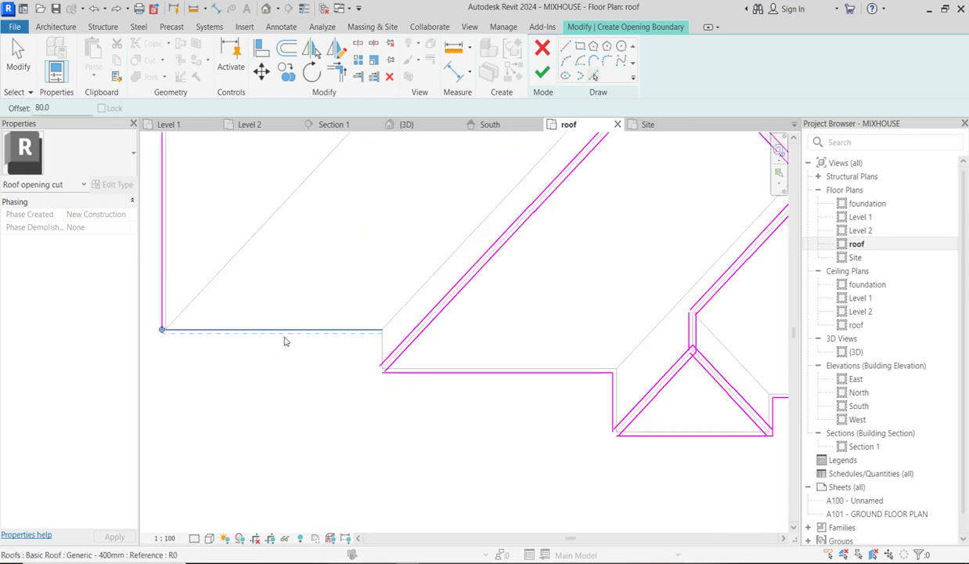
click(285, 331)
scroll(383, 333, up, 2)
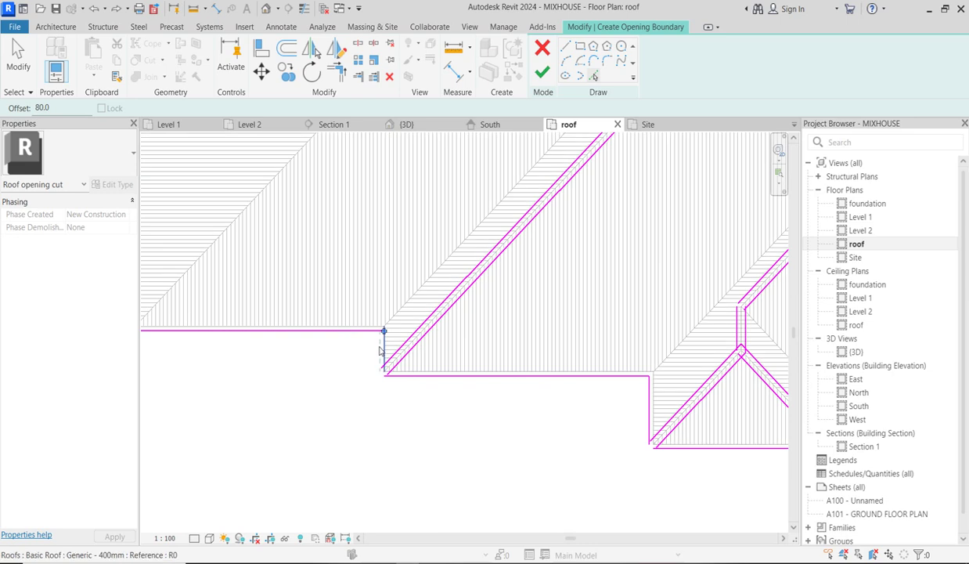
- Add the short vertical and diagonal roof perimeter edges to the boundary
click(379, 347)
scroll(384, 360, down, 4)
scroll(404, 282, up, 6)
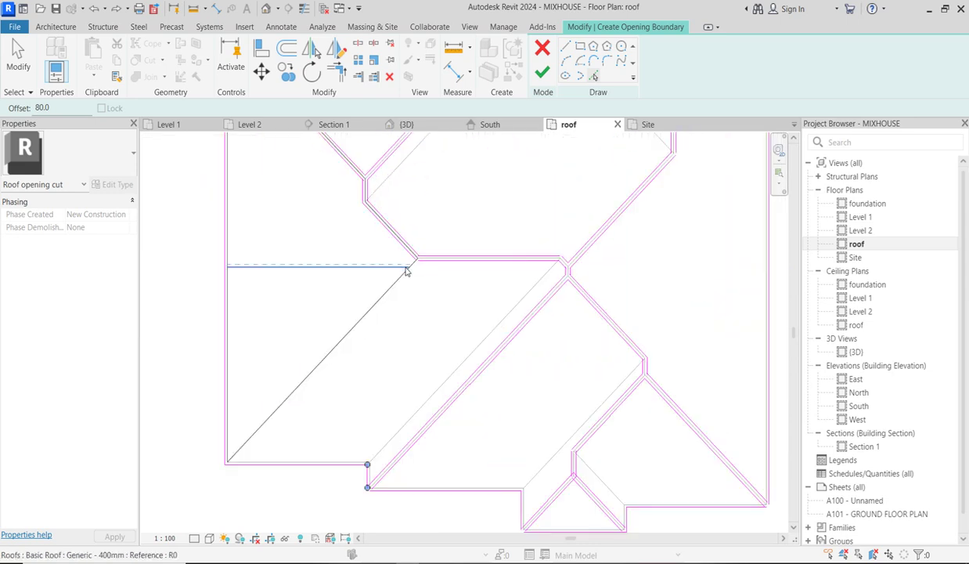
scroll(404, 282, up, 5)
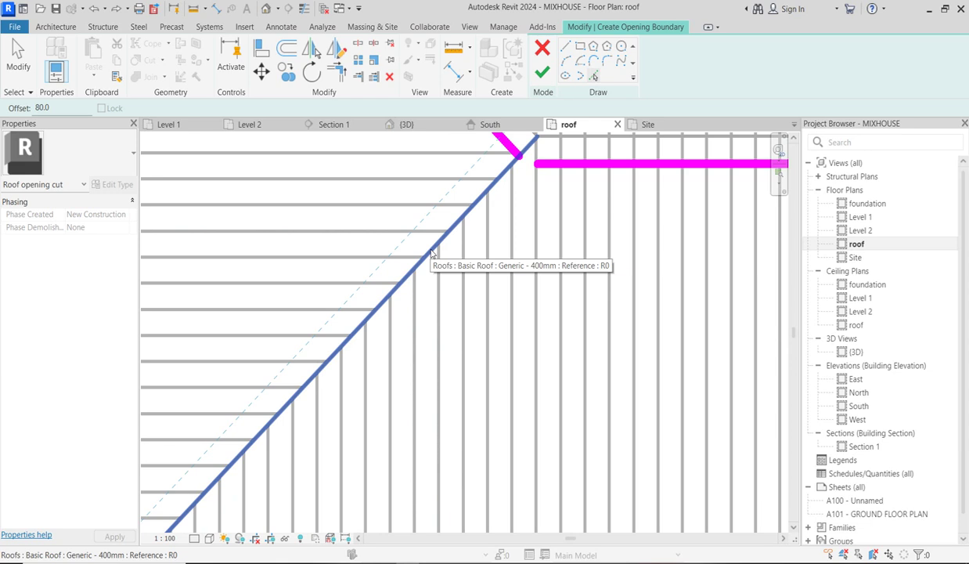
click(430, 252)
scroll(417, 334, down, 5)
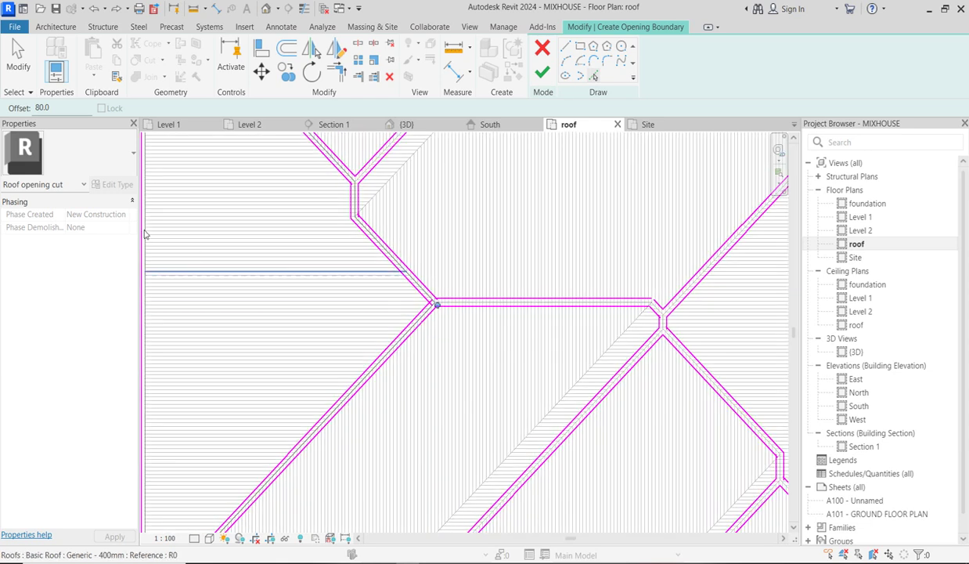
scroll(209, 348, down, 3)
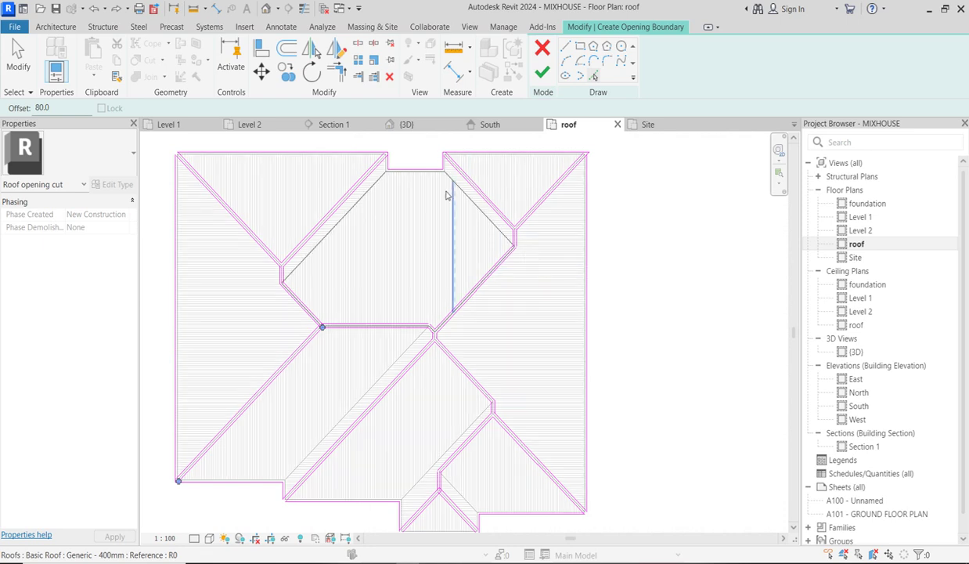
- With Trim/Extend, join the first vertical and horizontal boundary lines to their diagonals at corners
click(338, 70)
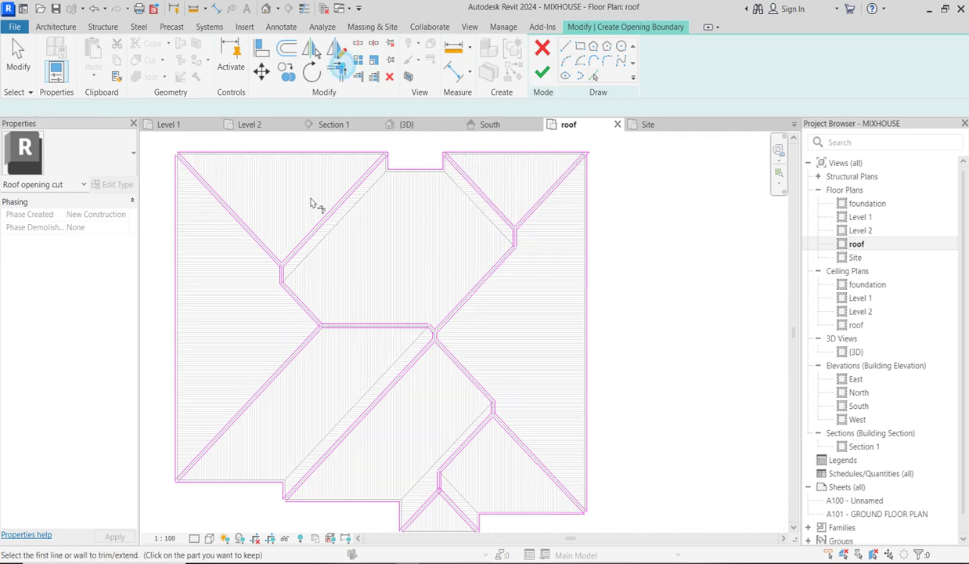
scroll(258, 283, up, 5)
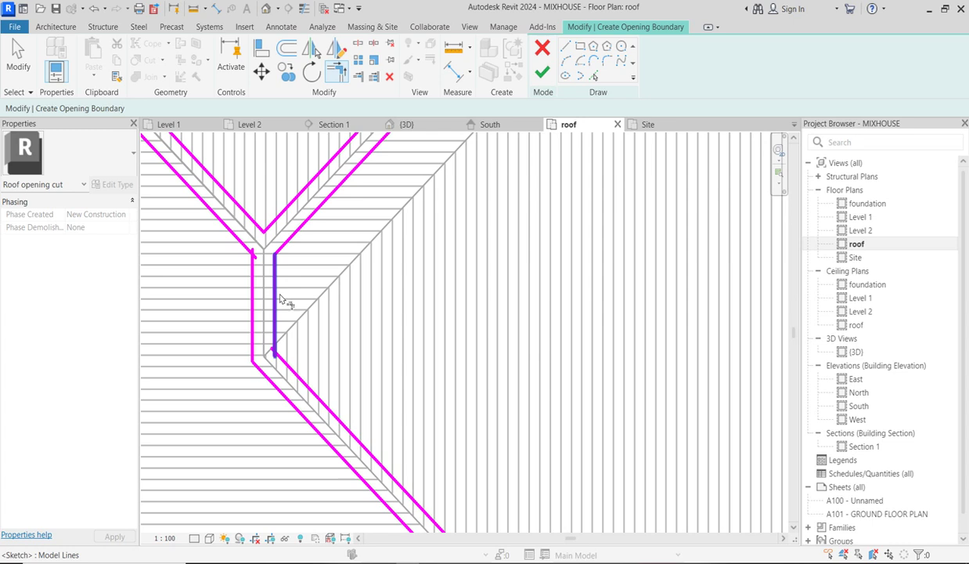
click(274, 296)
click(299, 379)
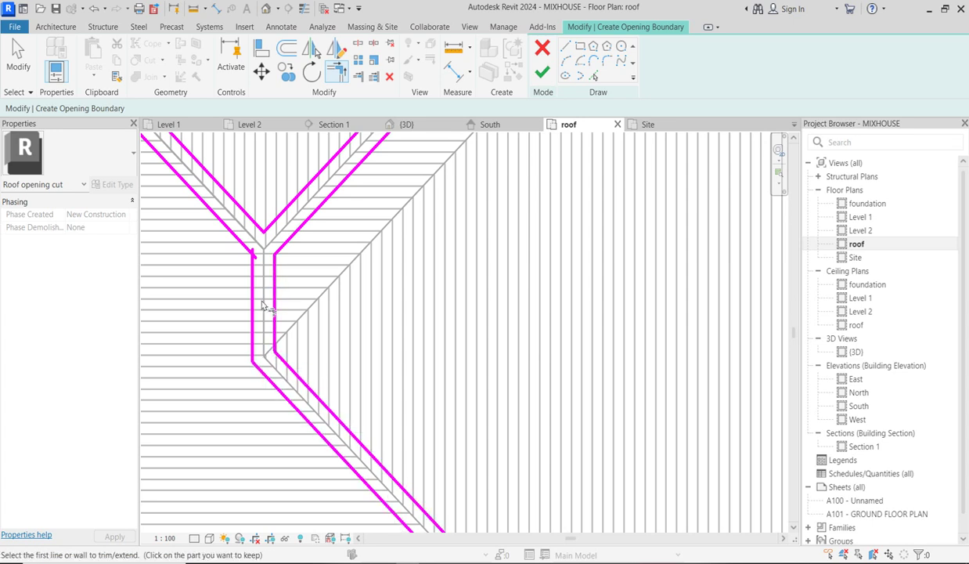
scroll(411, 307, down, 5)
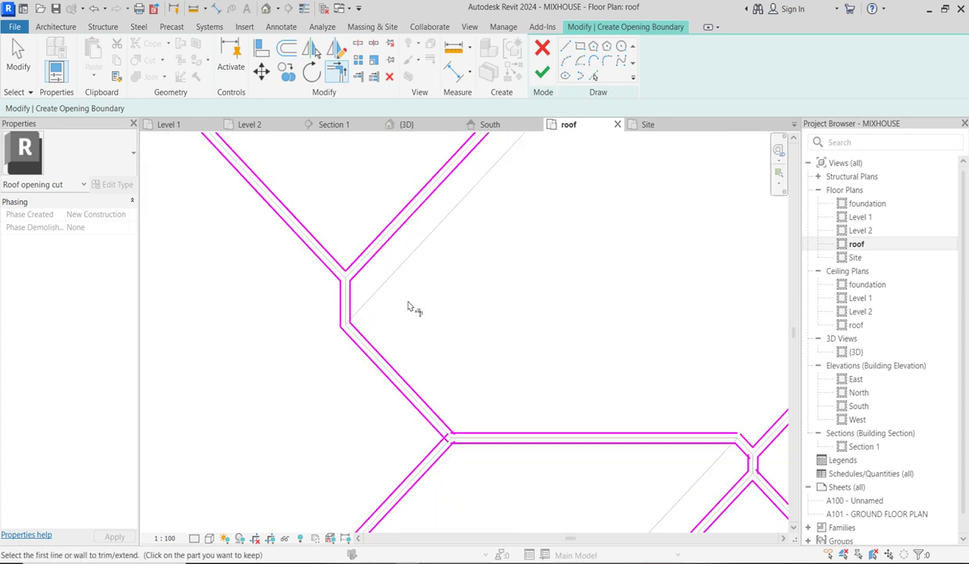
scroll(545, 372, up, 5)
click(540, 341)
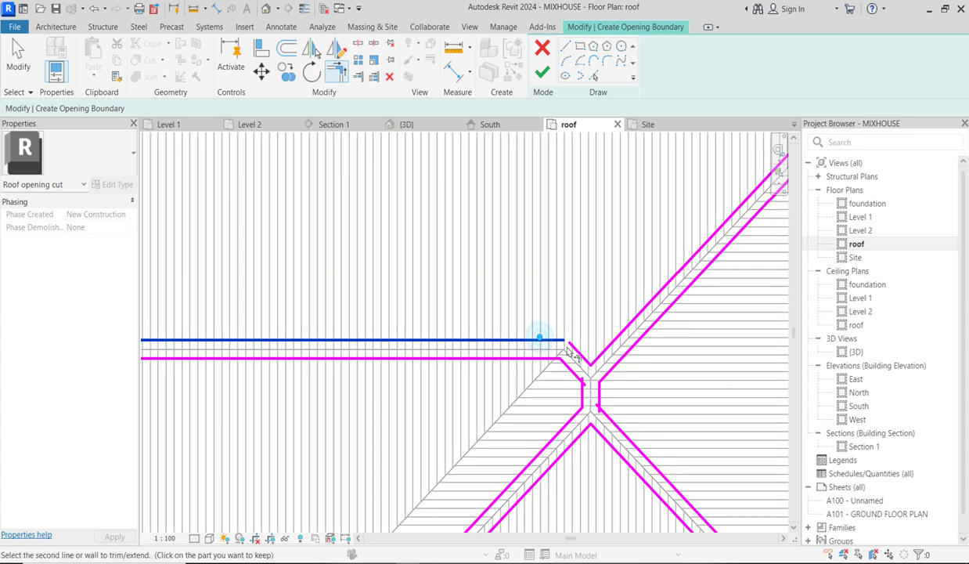
click(573, 351)
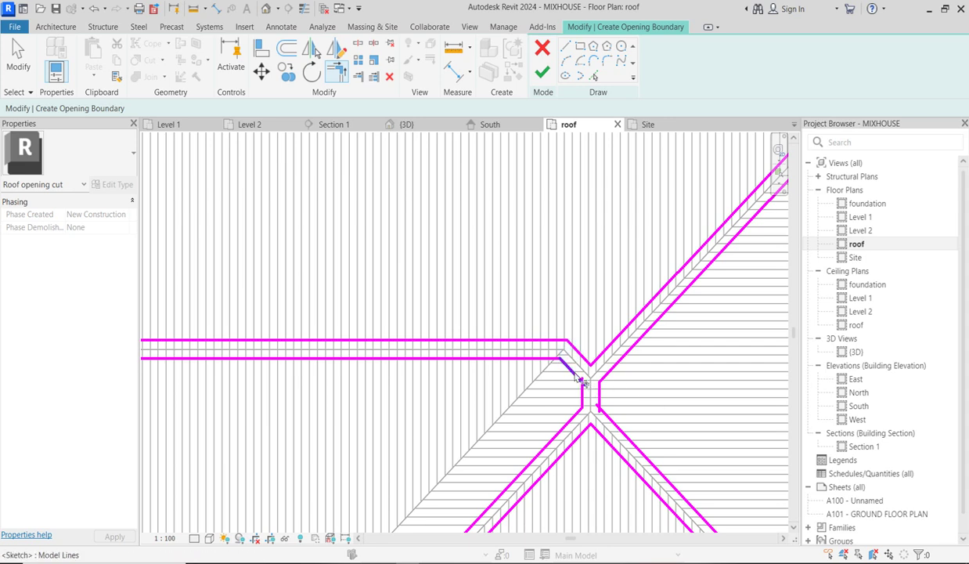
- Close the right-side corners where the lower and upper diagonals meet the vertical line
click(614, 425)
scroll(615, 403, down, 5)
scroll(685, 294, up, 5)
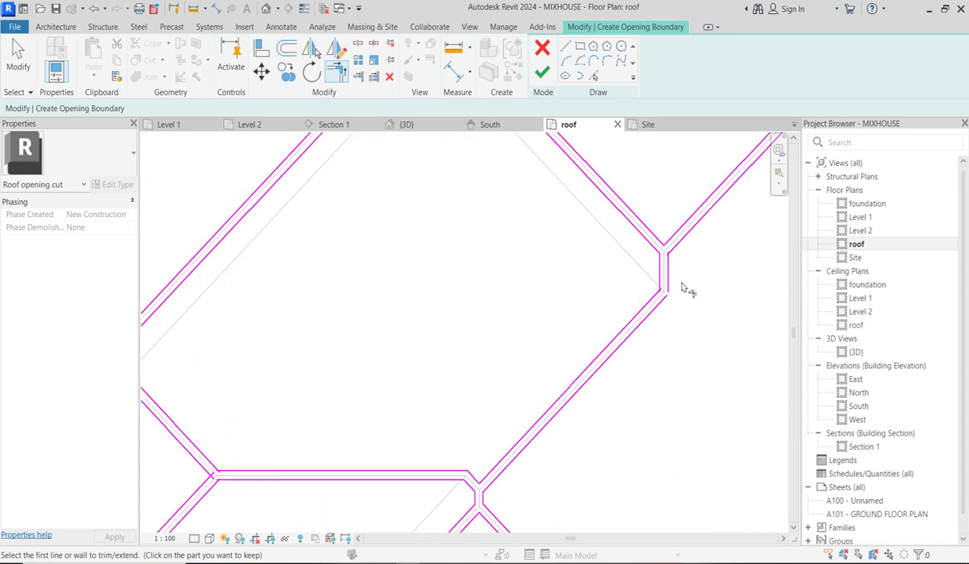
scroll(685, 290, up, 2)
click(642, 323)
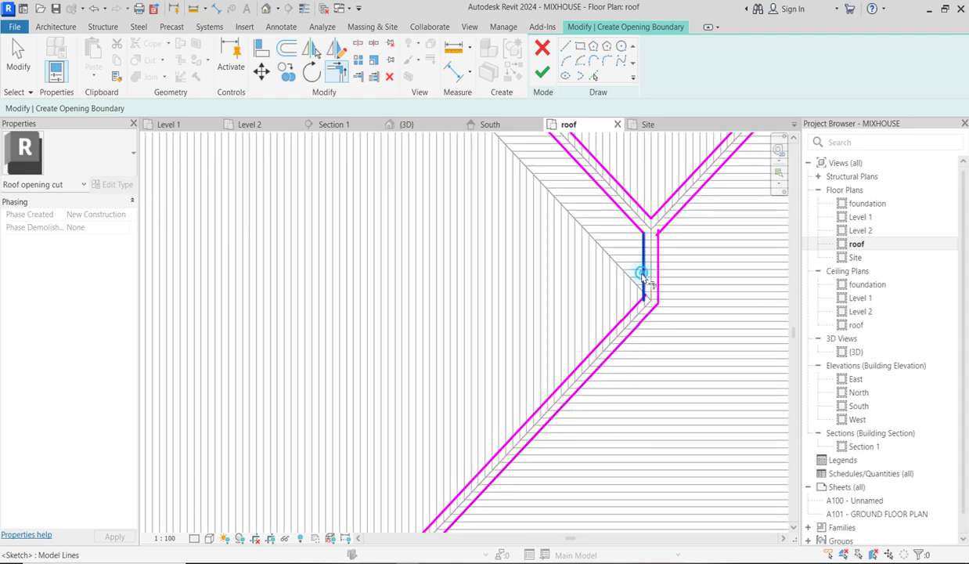
click(628, 308)
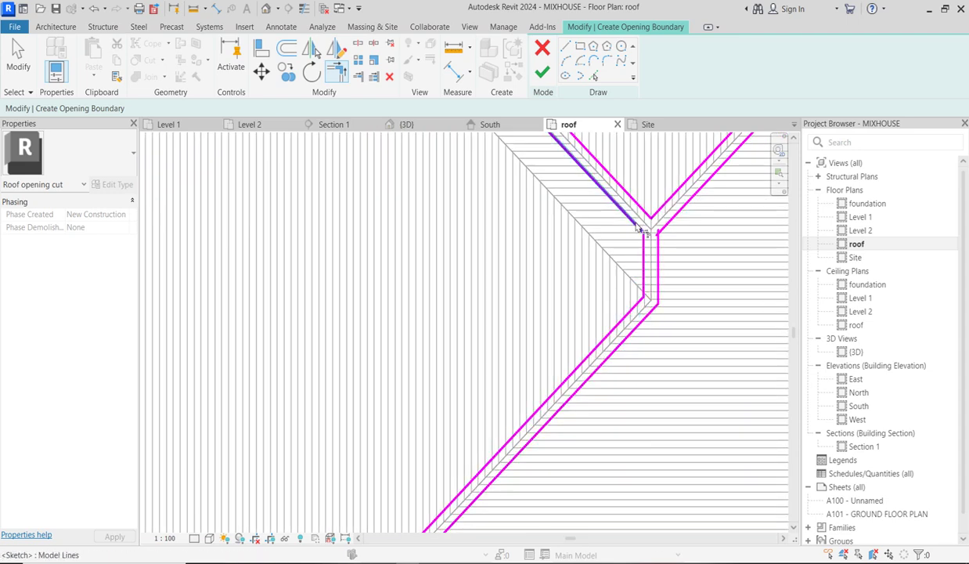
click(664, 232)
click(658, 259)
scroll(662, 282, down, 5)
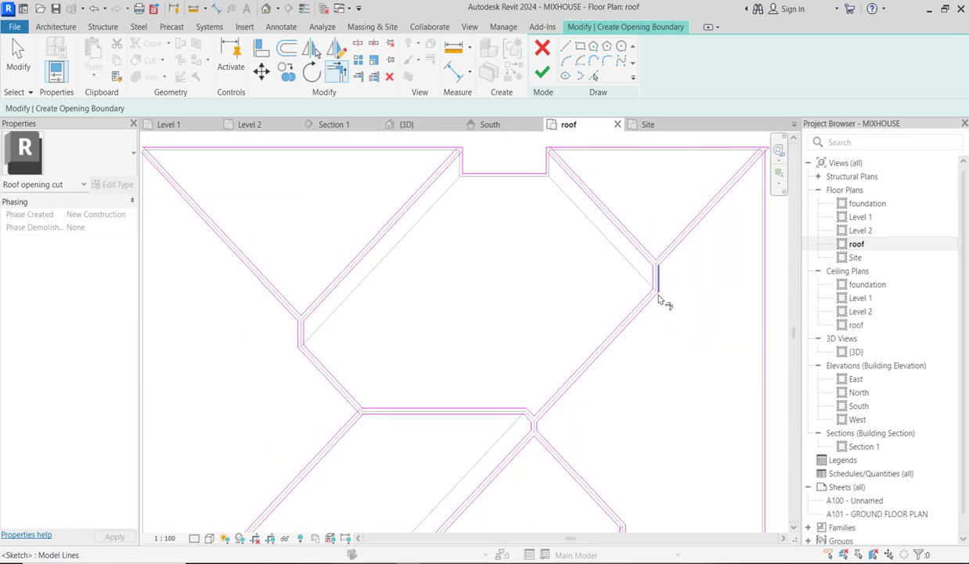
scroll(720, 263, up, 2)
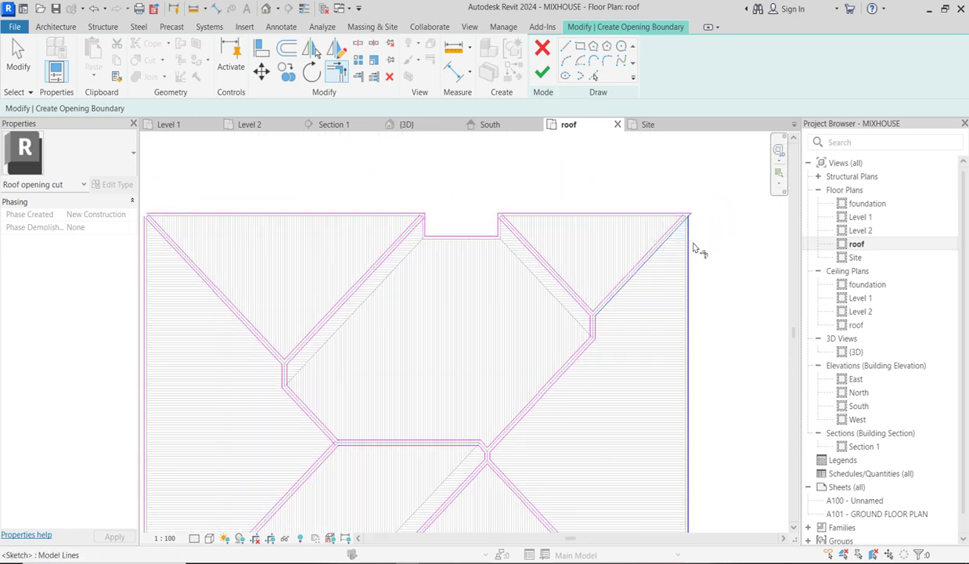
- Join the diagonals to the roof's top edge and the top-left vertical edge
click(678, 227)
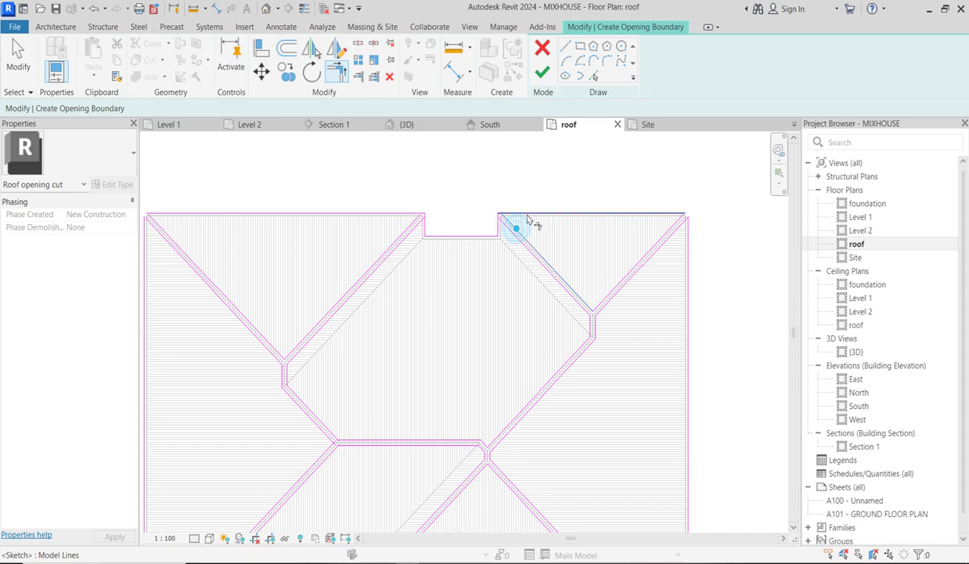
click(424, 227)
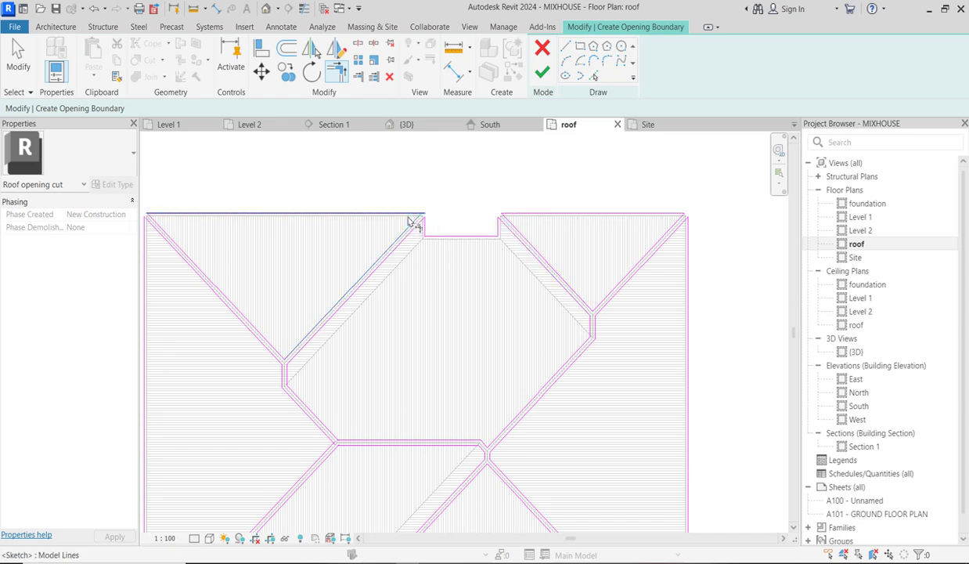
click(404, 216)
key(z)
key(f)
scroll(404, 186, up, 5)
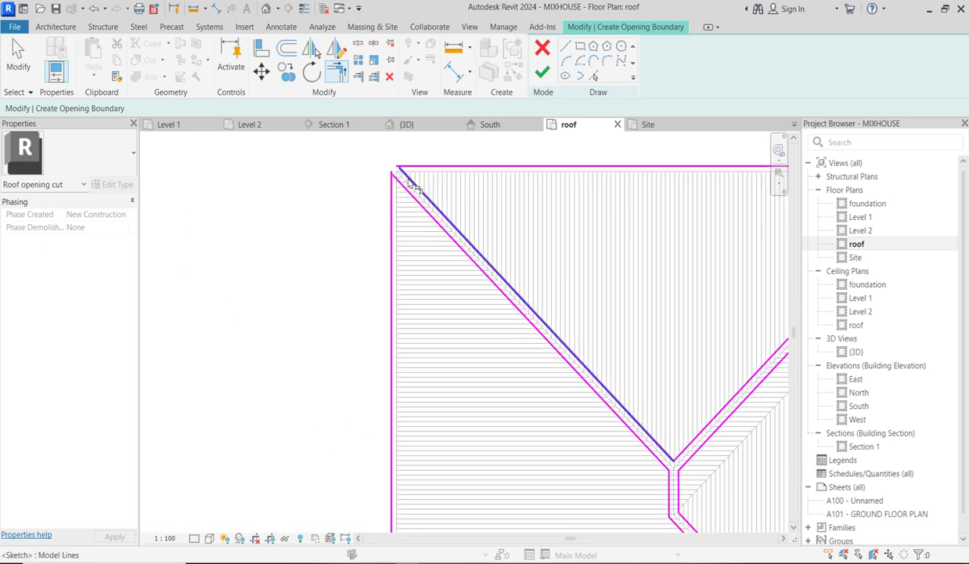
click(397, 186)
click(391, 199)
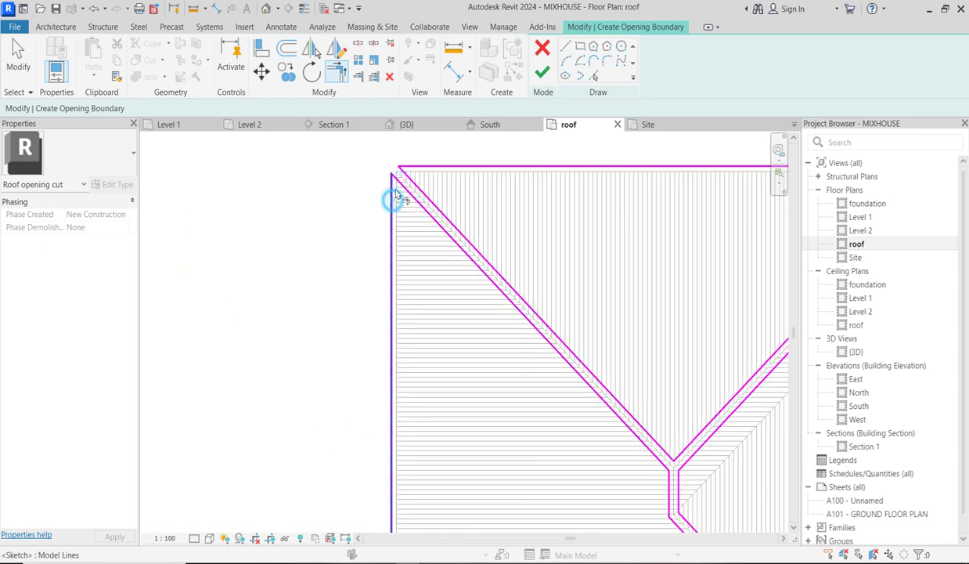
scroll(422, 225, down, 3)
scroll(466, 421, up, 2)
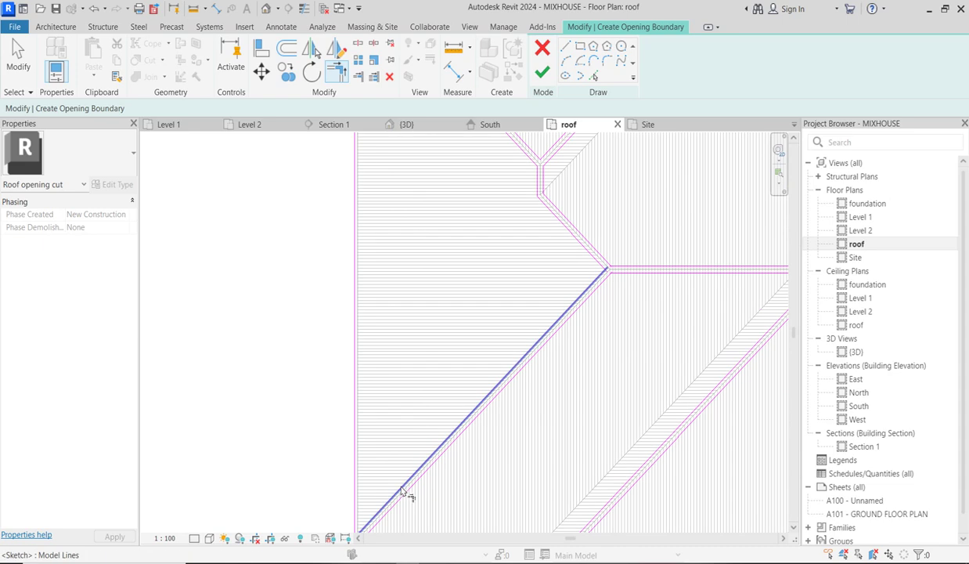
- Trim the lower-left diagonals and join the right diagonal to the bottom line
click(354, 491)
scroll(433, 325, down, 2)
scroll(426, 399, up, 3)
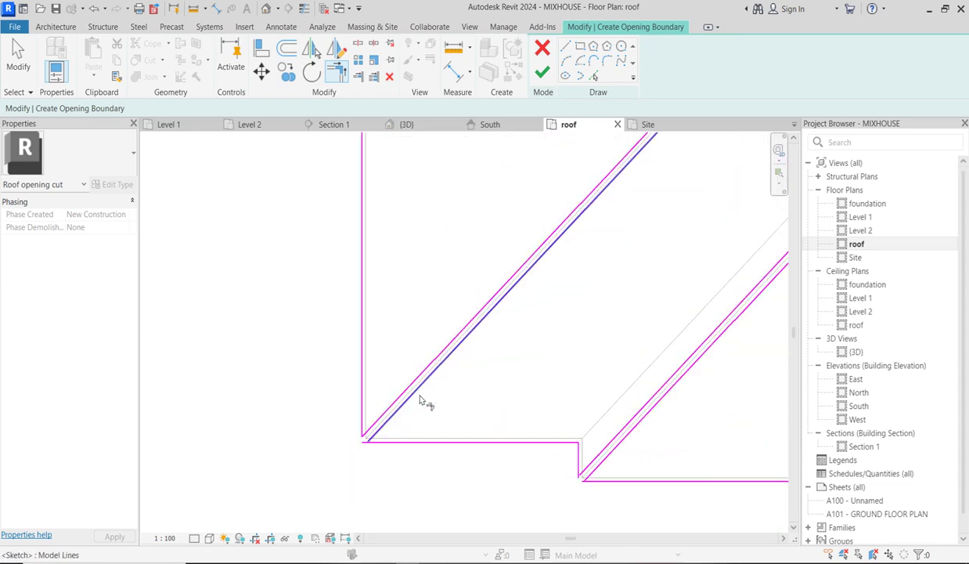
click(414, 387)
scroll(417, 449, down, 2)
scroll(513, 462, up, 2)
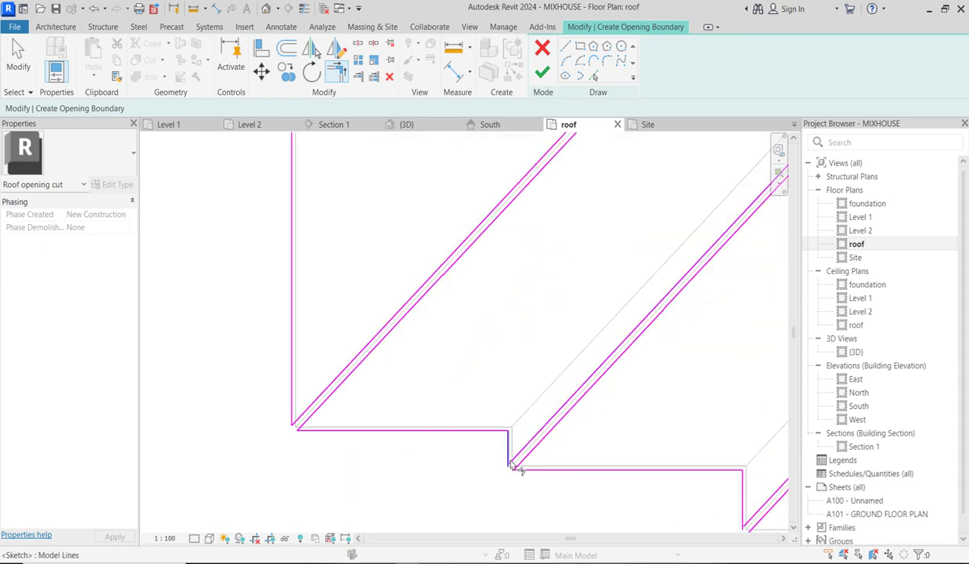
click(526, 458)
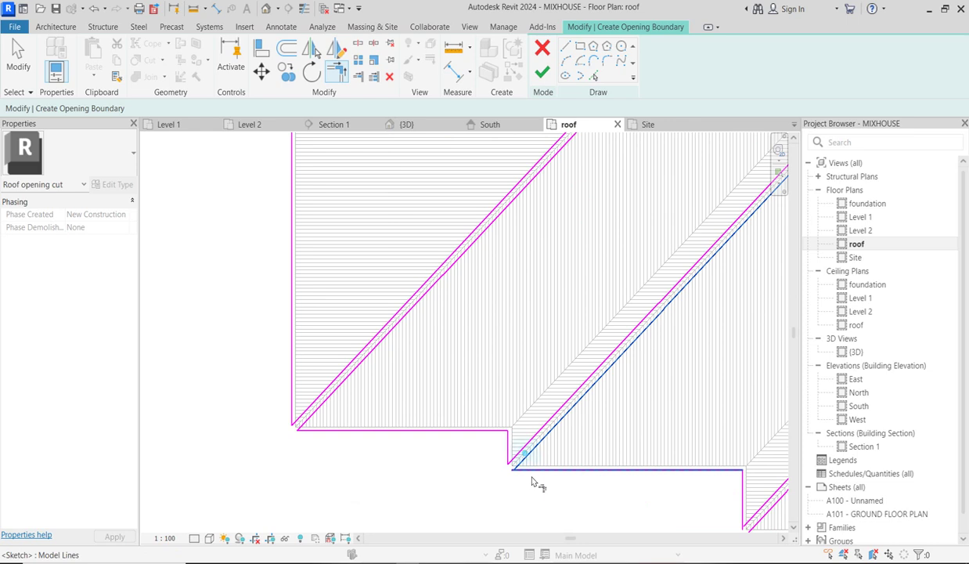
click(518, 472)
scroll(580, 438, down, 3)
scroll(619, 469, up, 4)
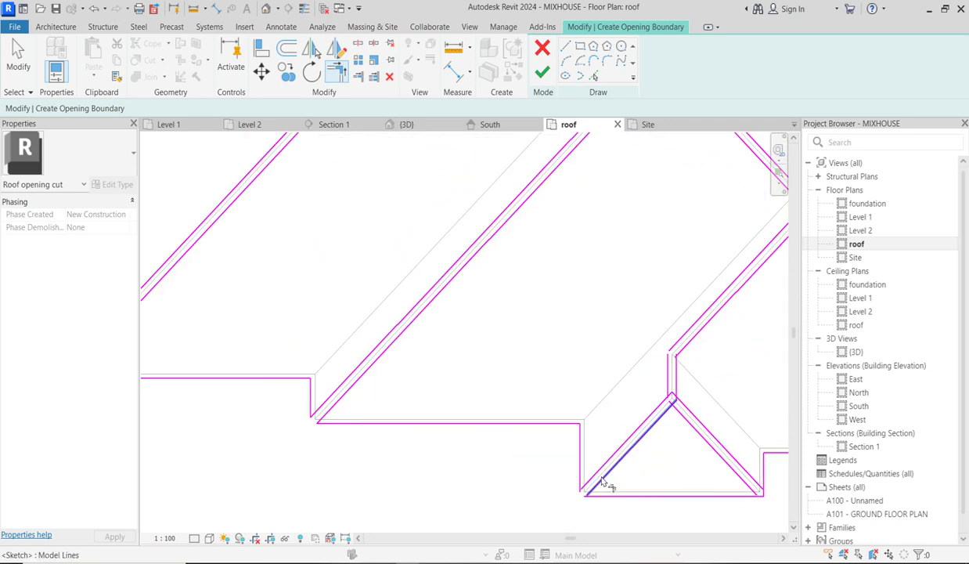
- Close both corners of the small gable's diagonals at the bottom line
click(600, 472)
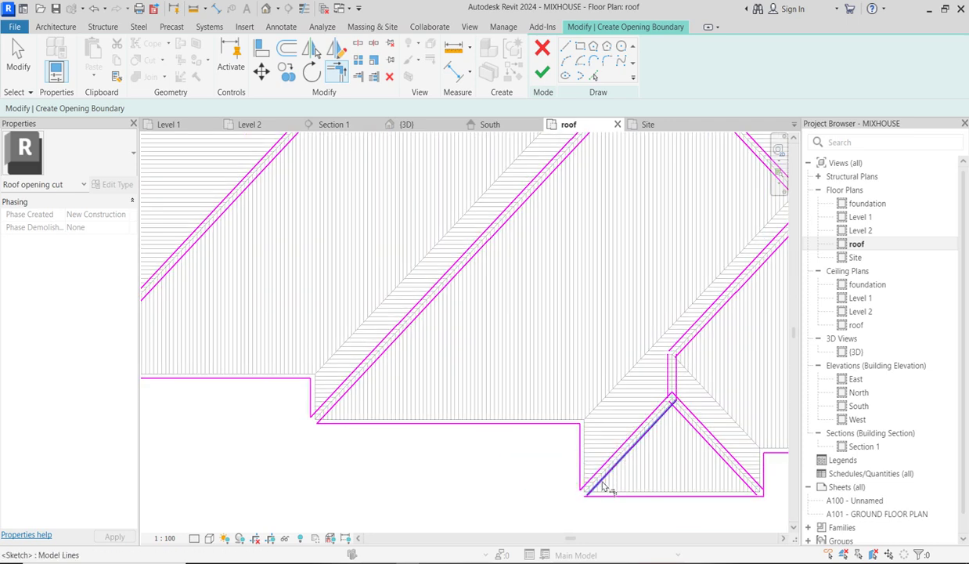
click(602, 478)
click(610, 494)
click(743, 482)
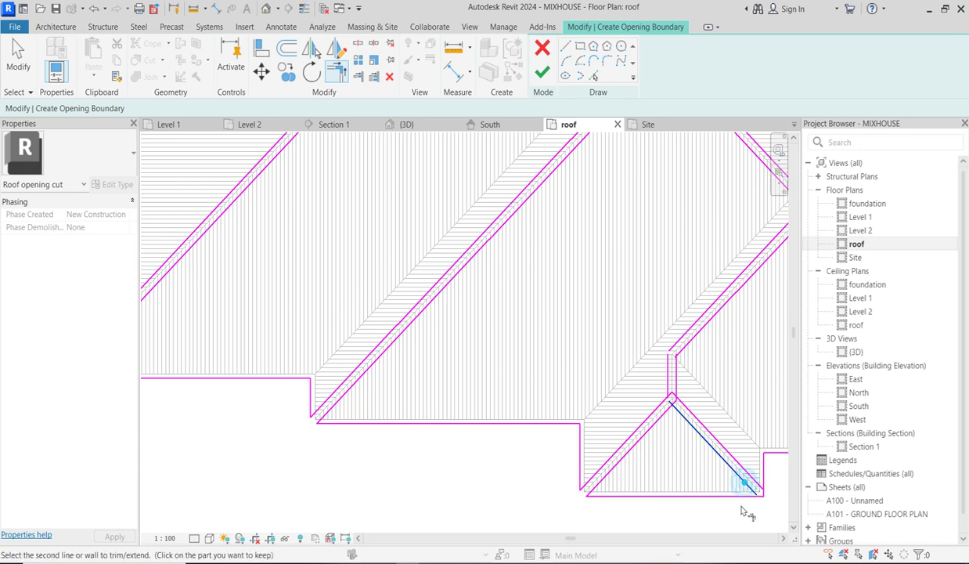
click(762, 466)
scroll(487, 409, down, 2)
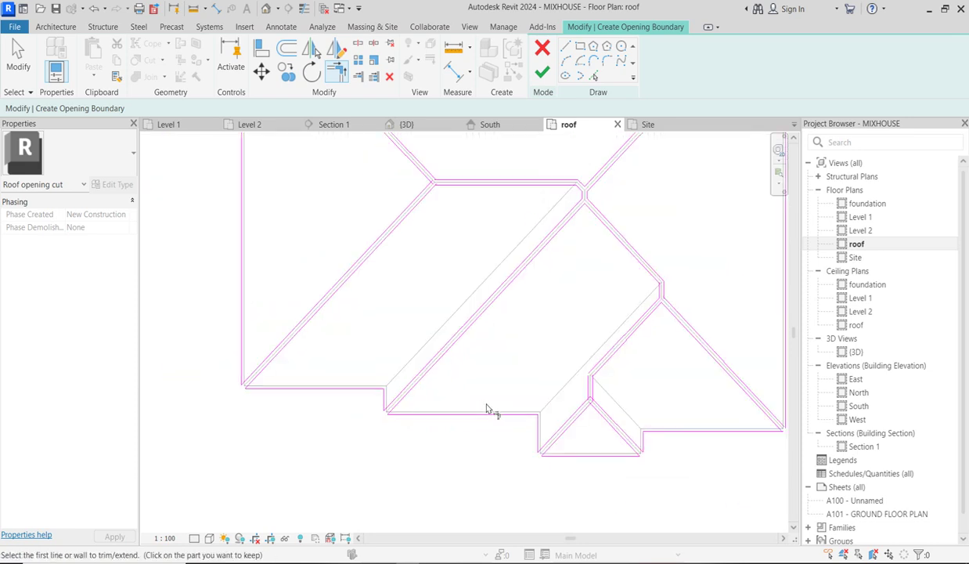
scroll(487, 408, up, 4)
- Join the inner diagonals into a V and connect the verticals and upper diagonals
click(639, 401)
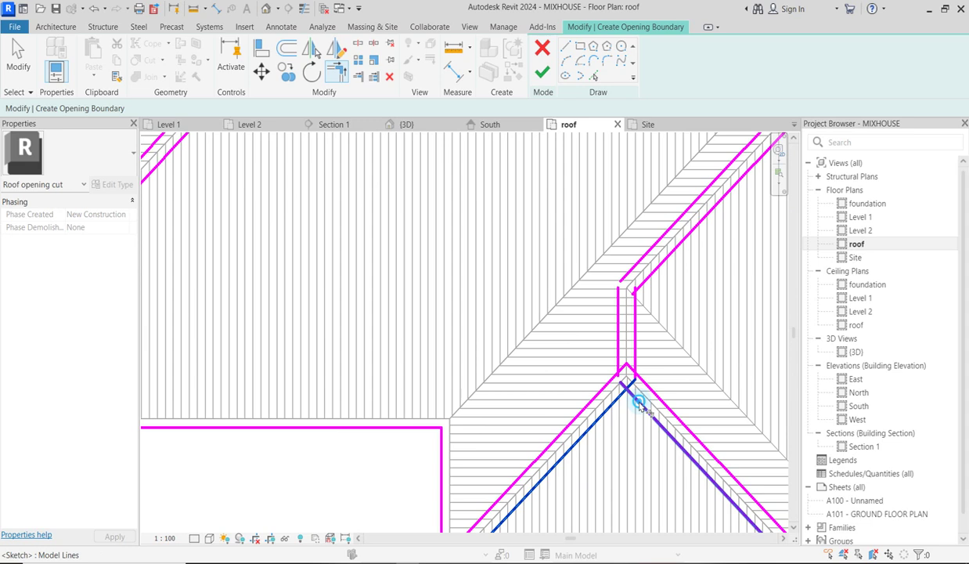
click(639, 401)
click(633, 352)
click(647, 382)
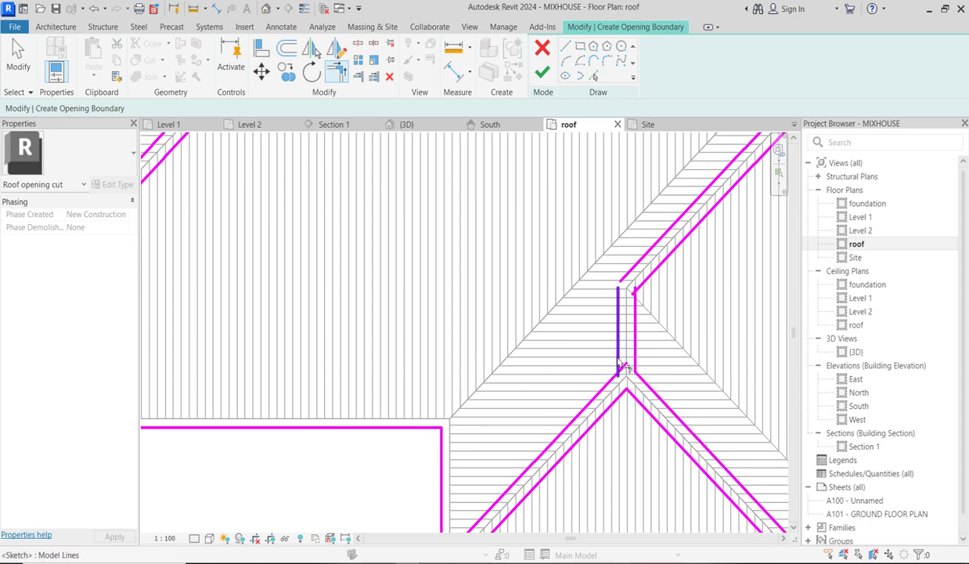
click(617, 353)
click(609, 385)
click(624, 278)
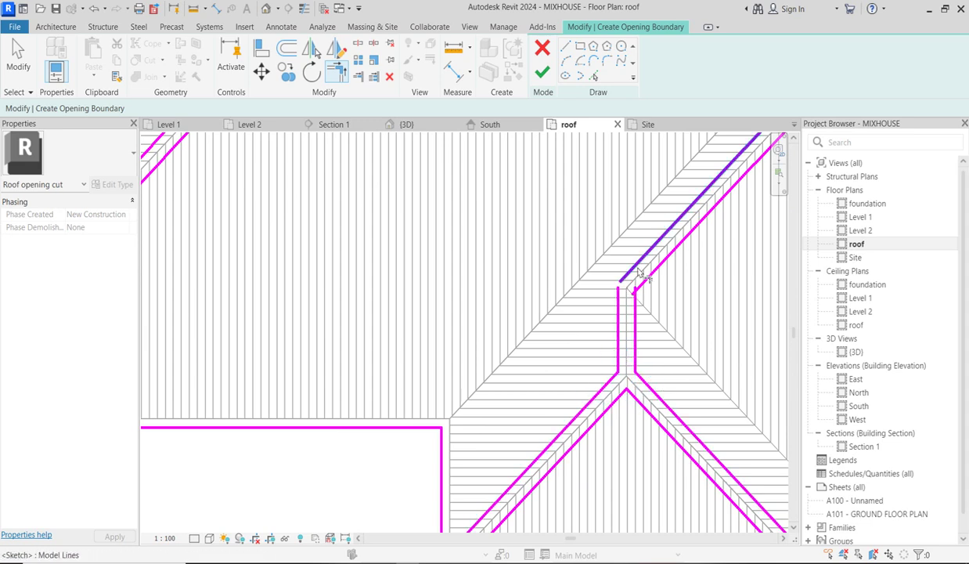
click(618, 301)
click(652, 287)
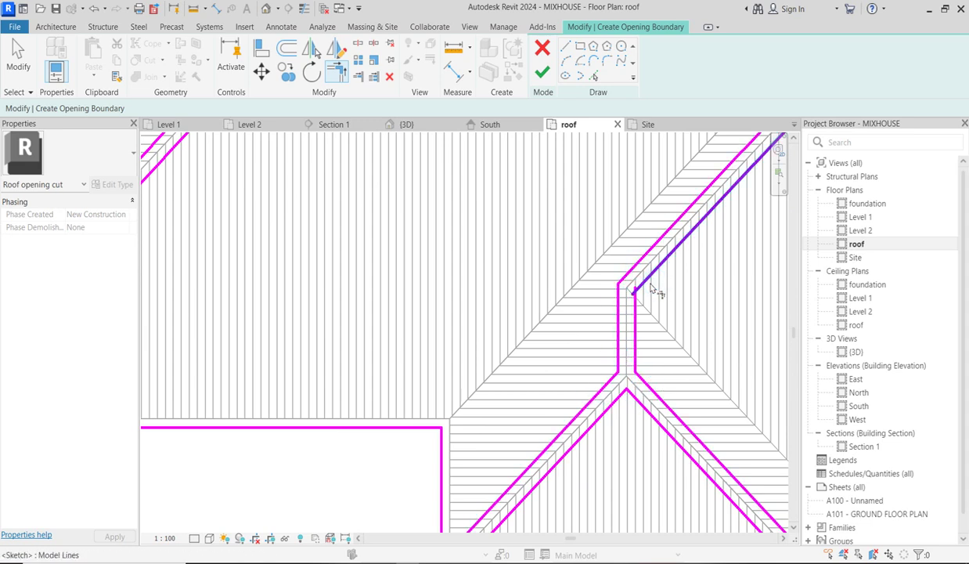
click(636, 313)
scroll(627, 339, down, 3)
scroll(724, 231, up, 5)
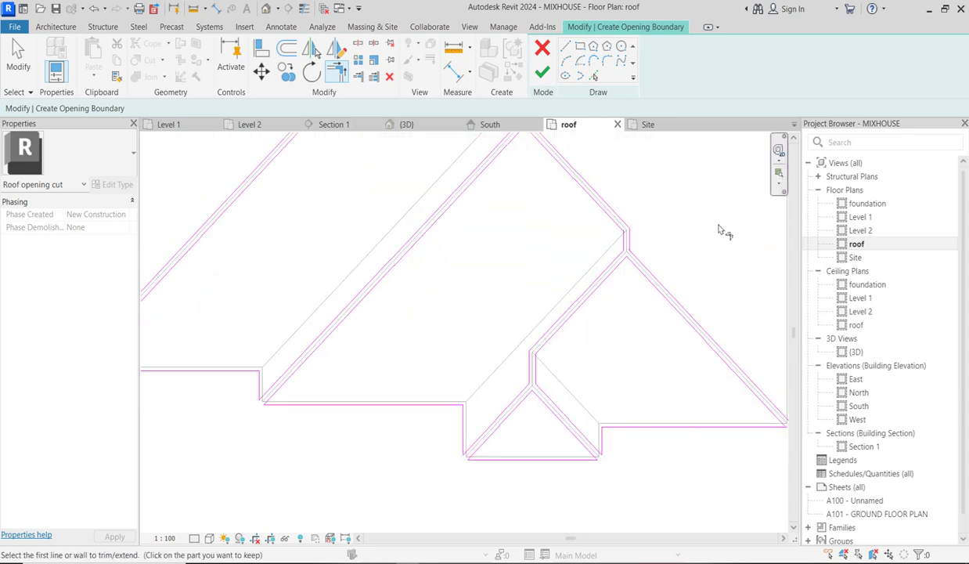
- Close the short ridge vertical corner and the diagonals at the lower-right corner
click(618, 255)
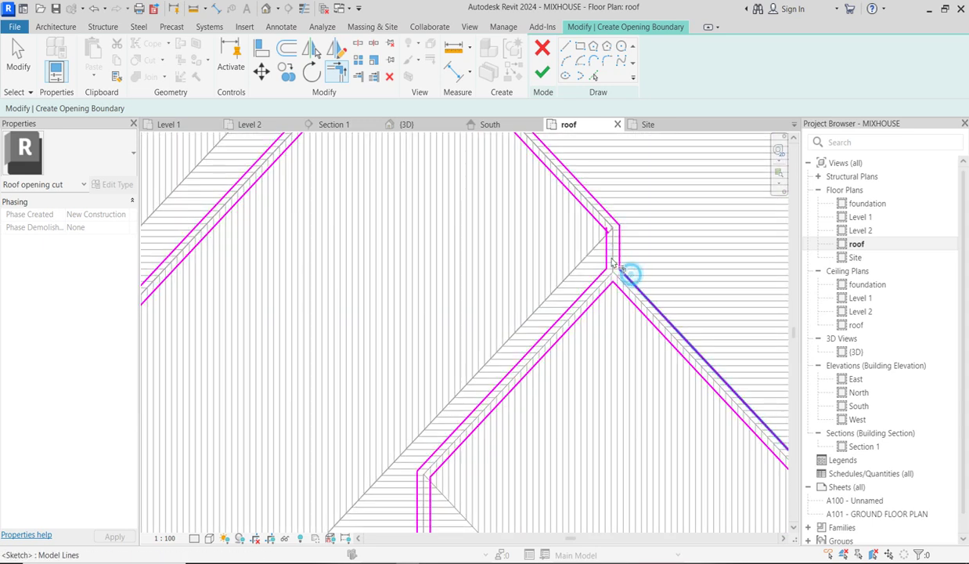
click(608, 252)
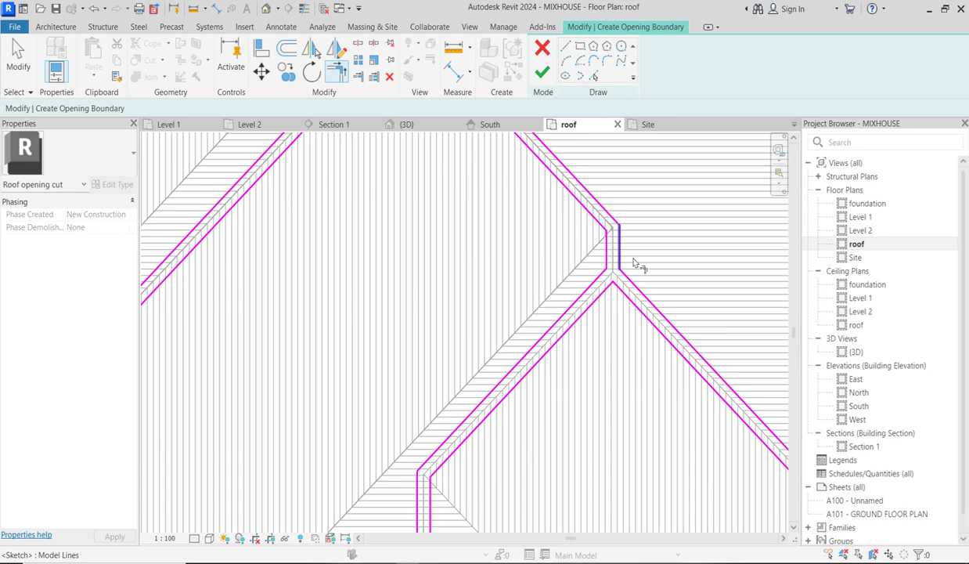
scroll(636, 264, down, 6)
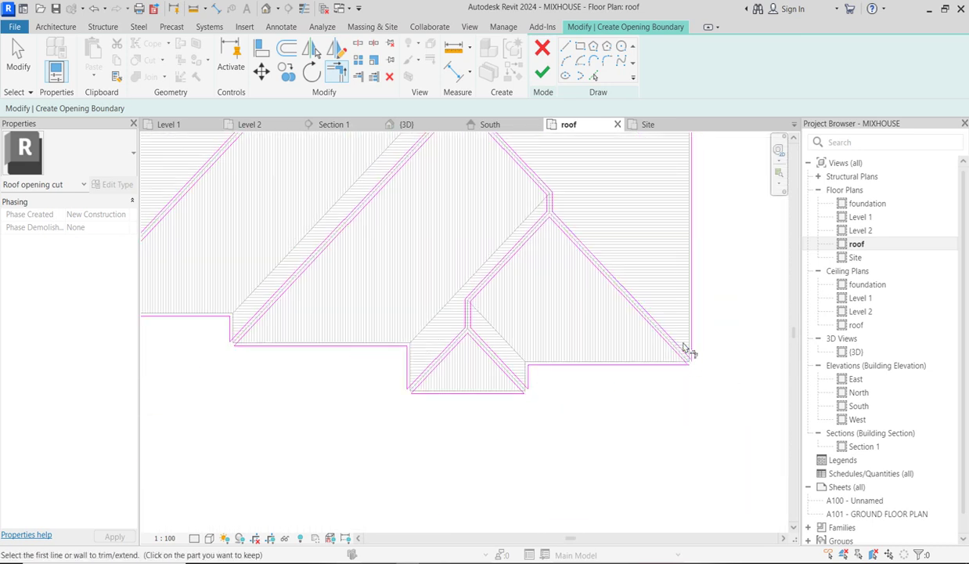
click(681, 346)
click(696, 333)
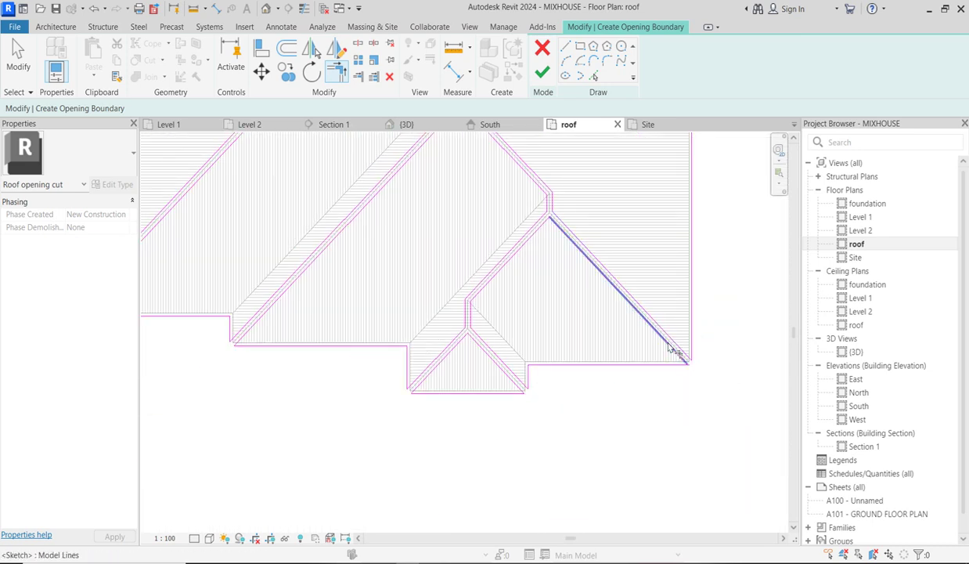
click(667, 342)
scroll(632, 362, up, 10)
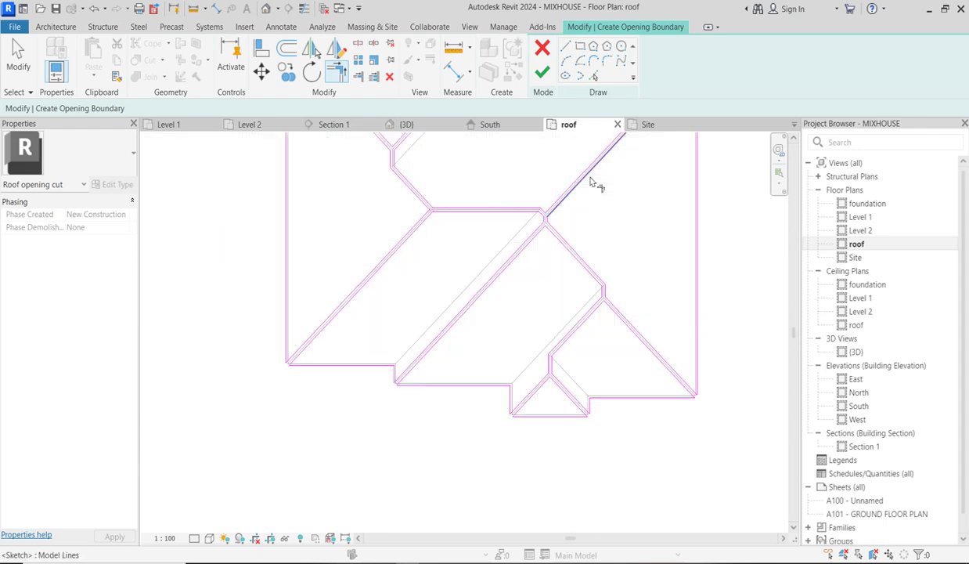
scroll(519, 254, down, 8)
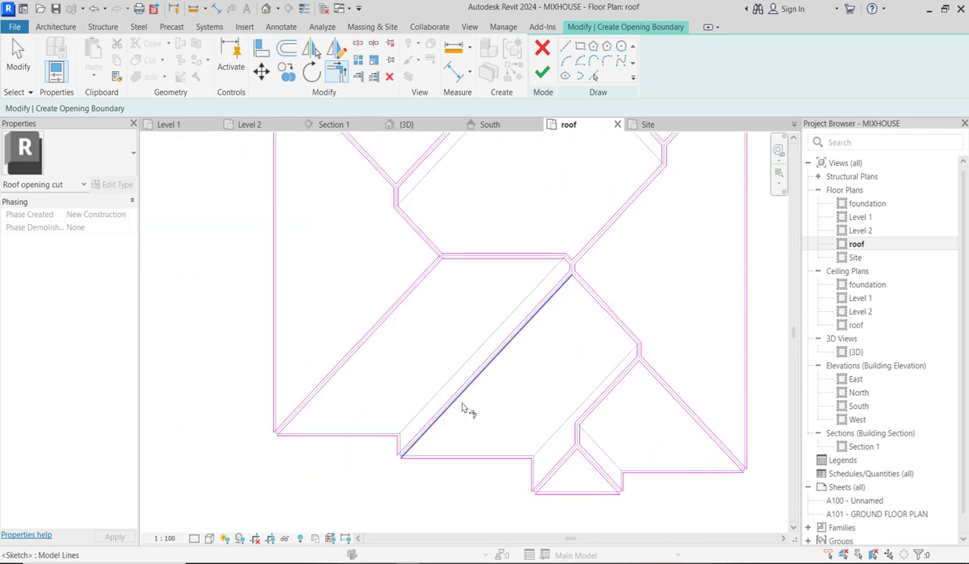
scroll(443, 303, up, 5)
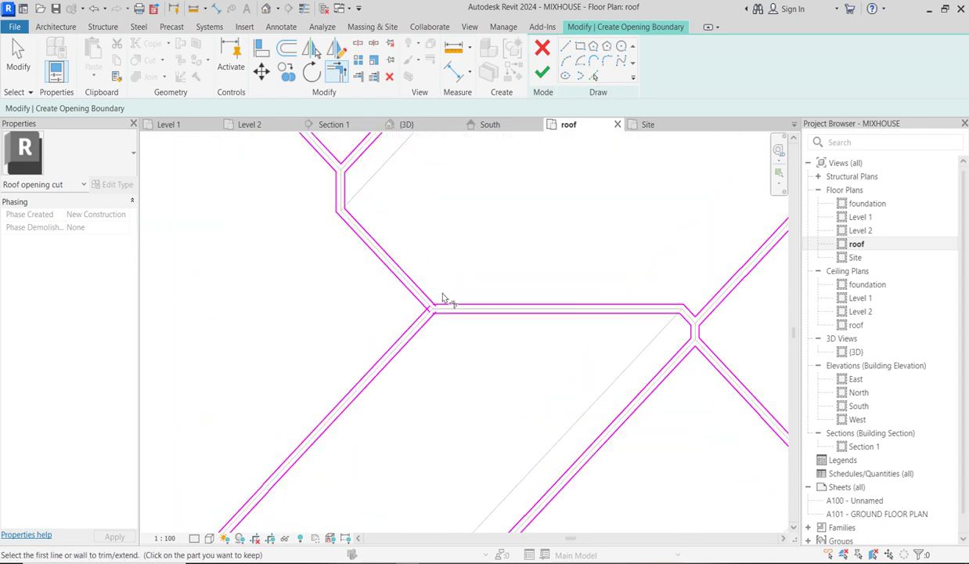
- Close the upper and lower corners at the ridge junction, then end the trim tool
click(445, 314)
click(412, 295)
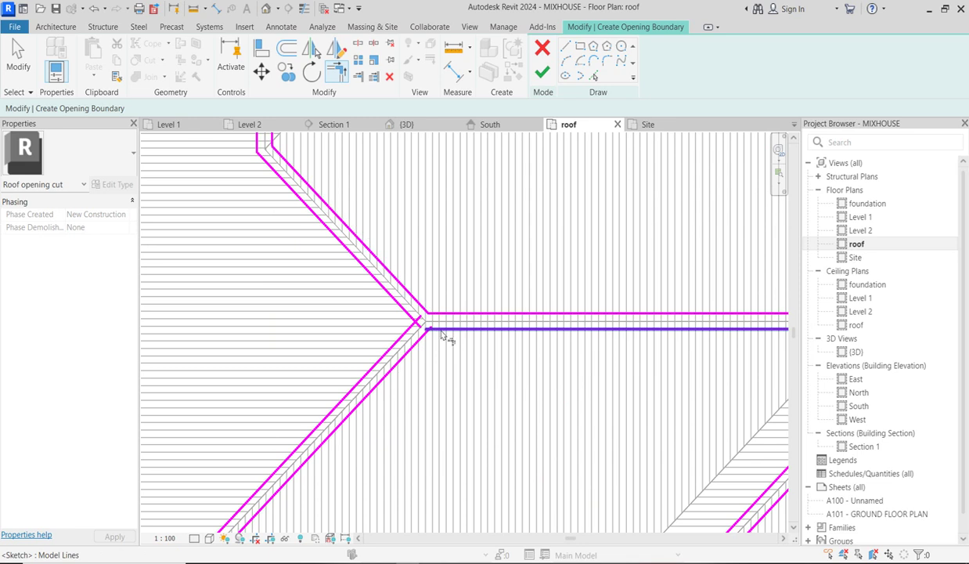
click(441, 329)
click(420, 346)
click(415, 325)
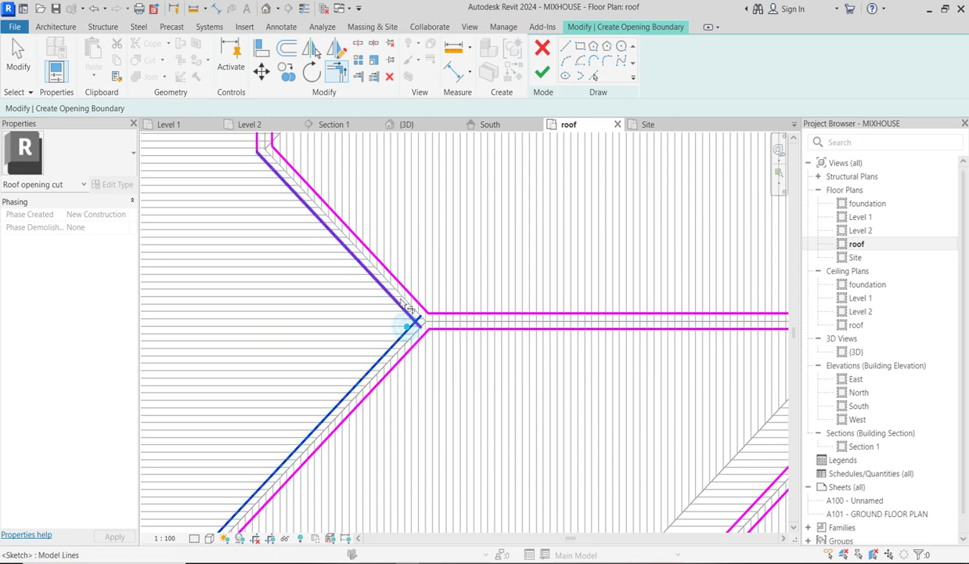
scroll(398, 229, down, 3)
scroll(389, 223, up, 2)
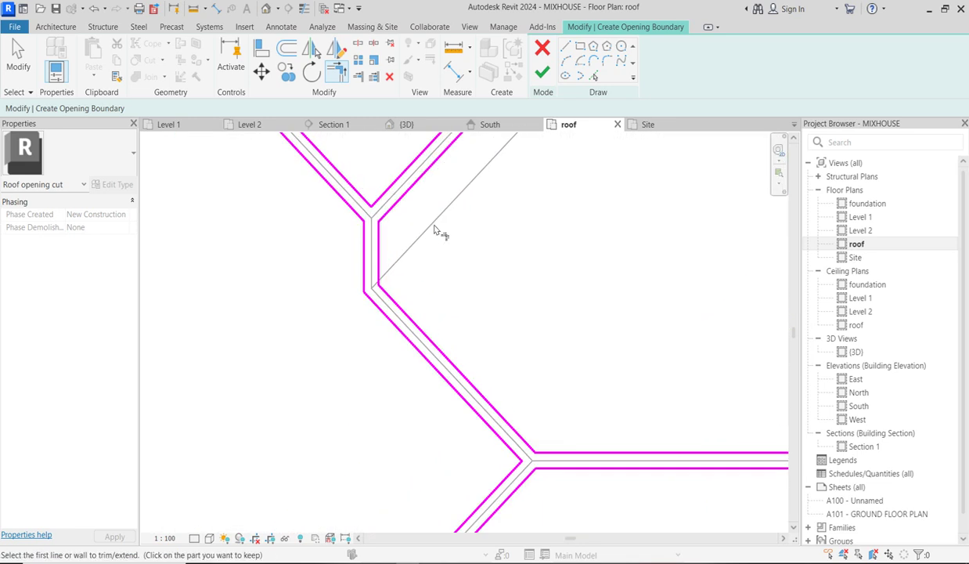
scroll(440, 235, down, 5)
scroll(505, 187, up, 2)
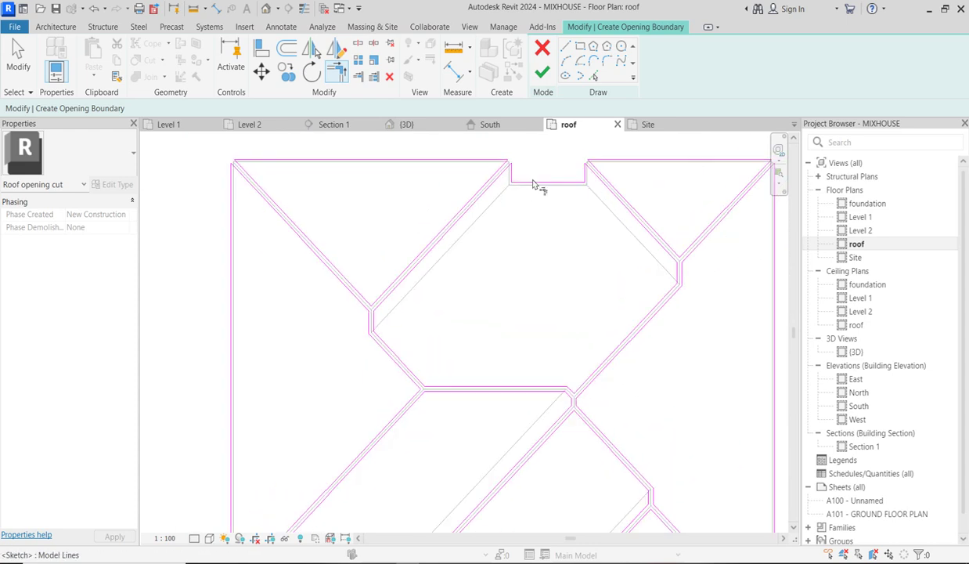
scroll(539, 184, down, 3)
scroll(623, 199, up, 1)
scroll(630, 195, down, 3)
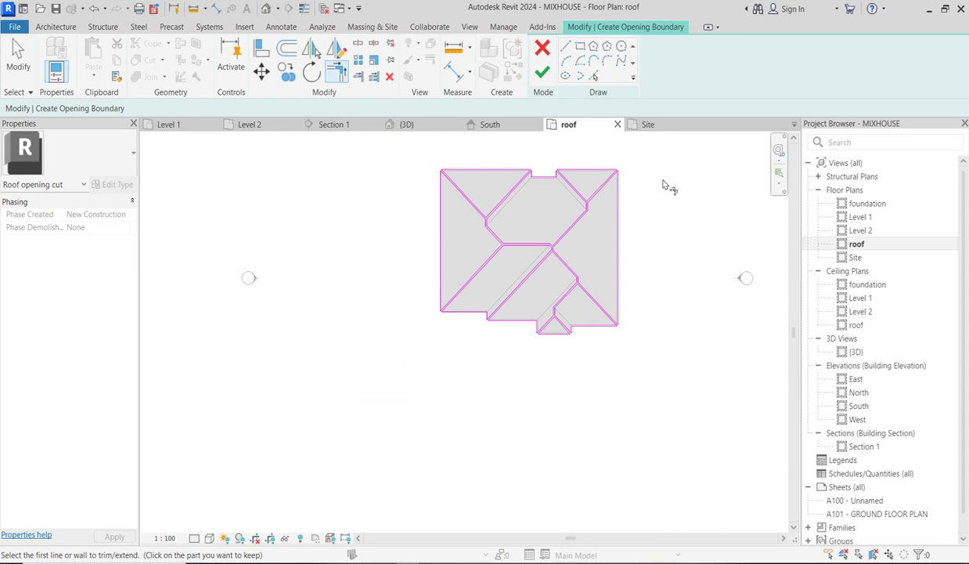
scroll(663, 185, up, 2)
right_click(645, 186)
- Finish the opening sketch, clear the selection, and view the South elevation
click(674, 196)
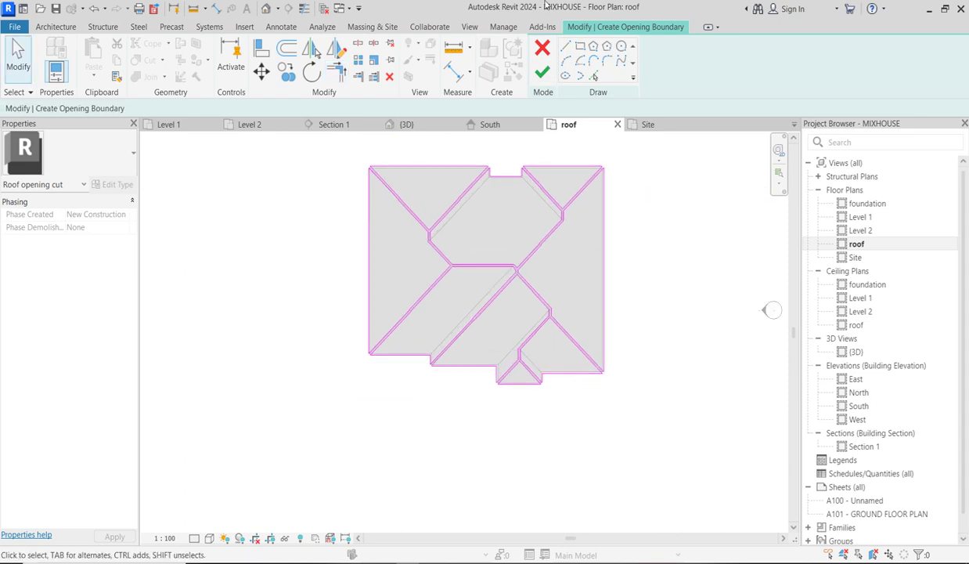
click(543, 72)
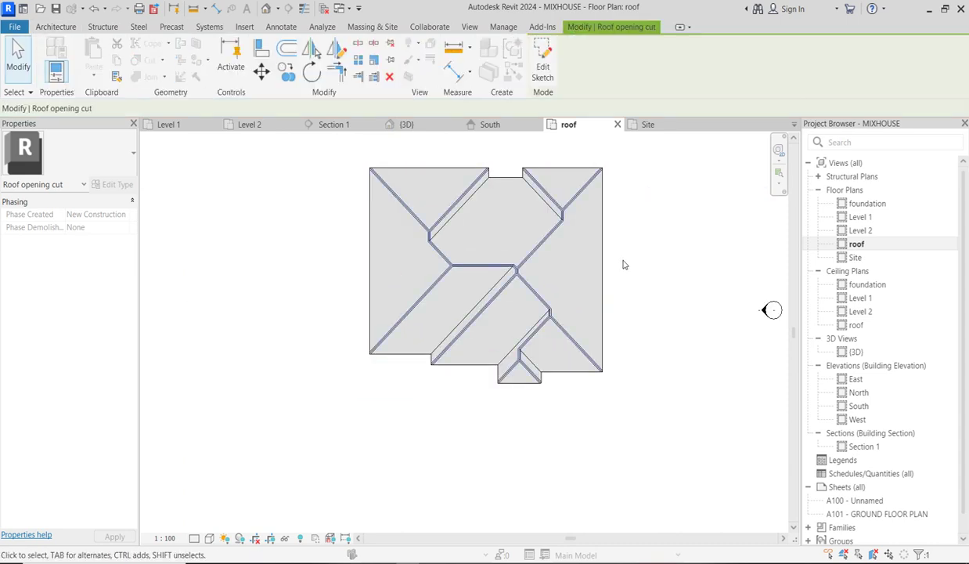
click(631, 254)
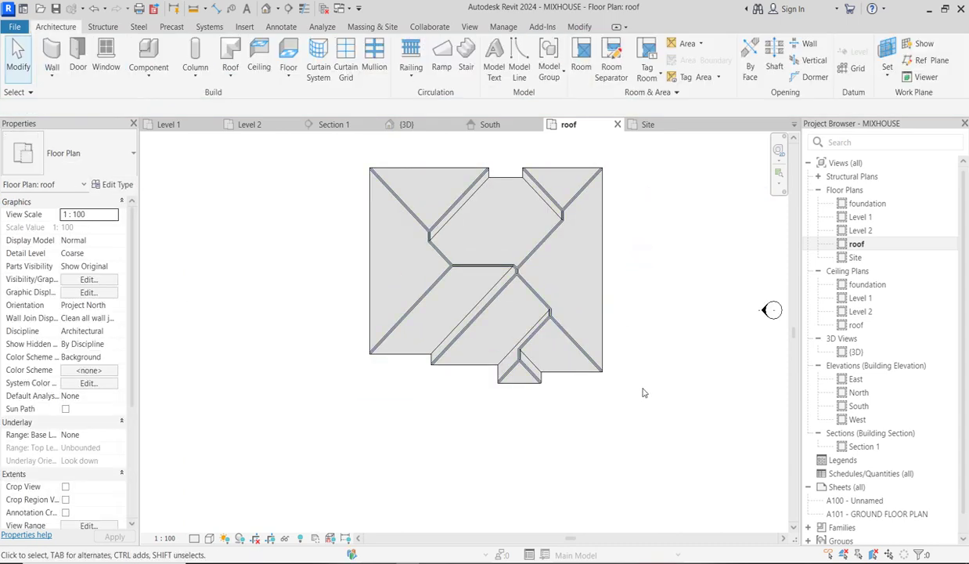
double_click(859, 406)
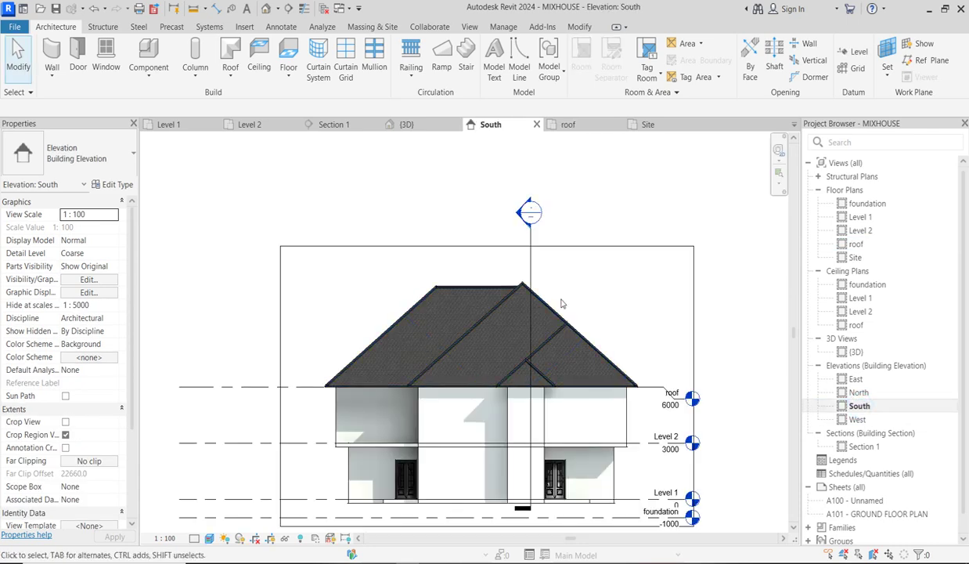
- Open the East elevation and show its crop region
click(854, 380)
double_click(855, 381)
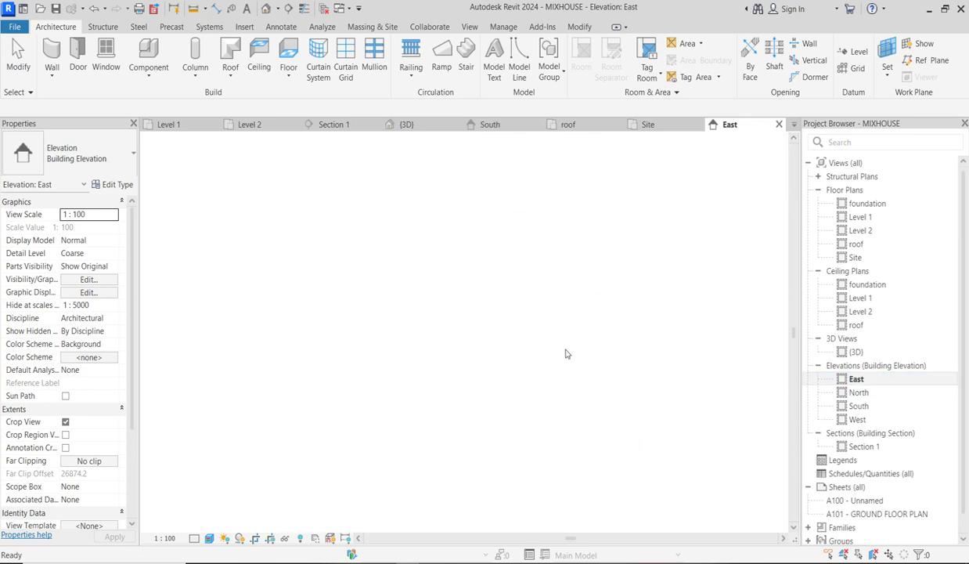
scroll(571, 283, down, 3)
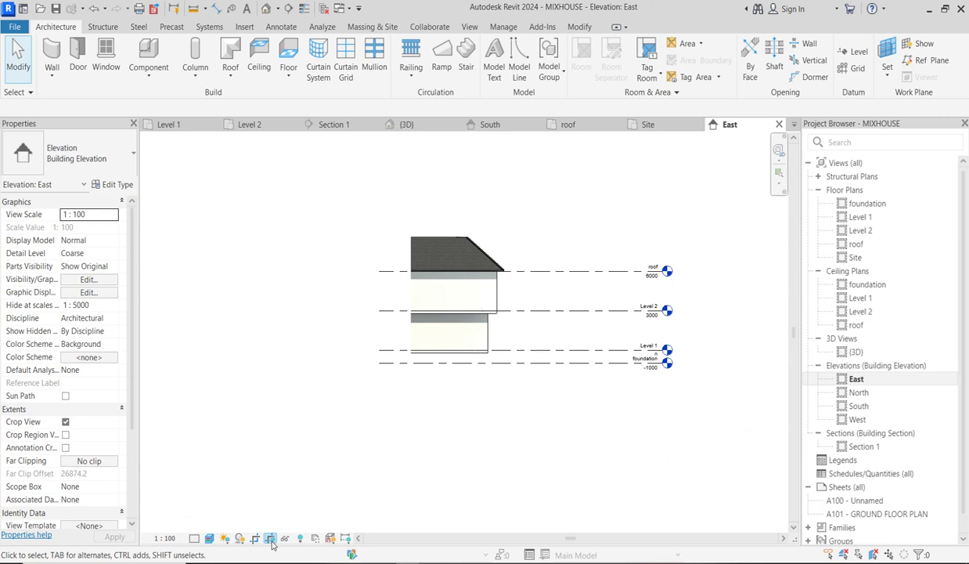
click(270, 539)
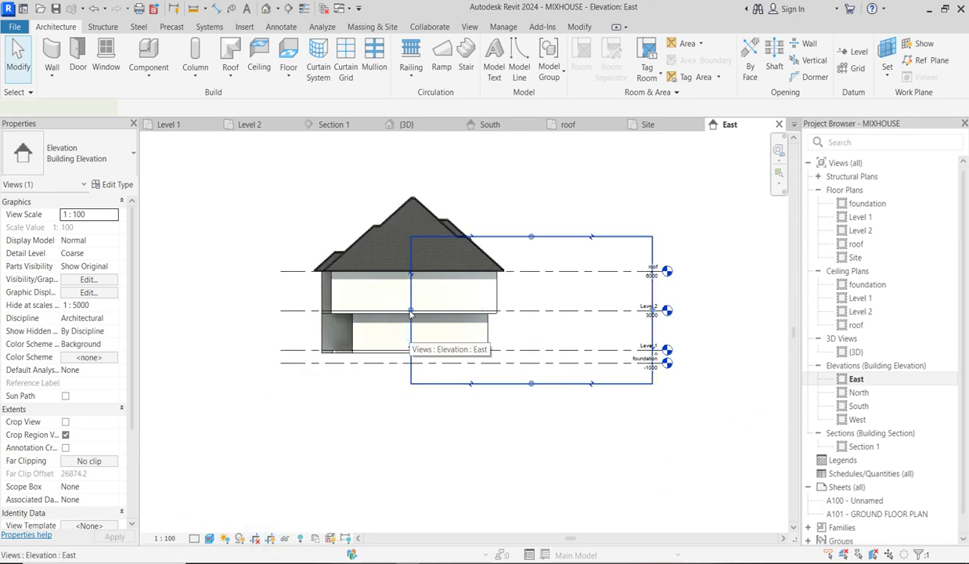
- Drag the crop's left and top edges past the house and roof, then zoom to fit
click(411, 333)
drag(411, 310, 297, 310)
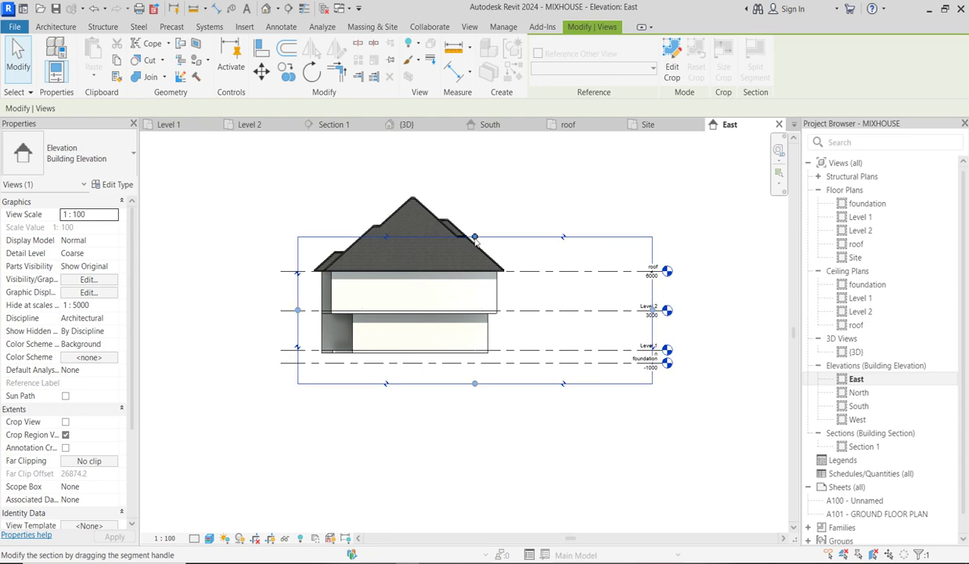
drag(475, 237, 474, 174)
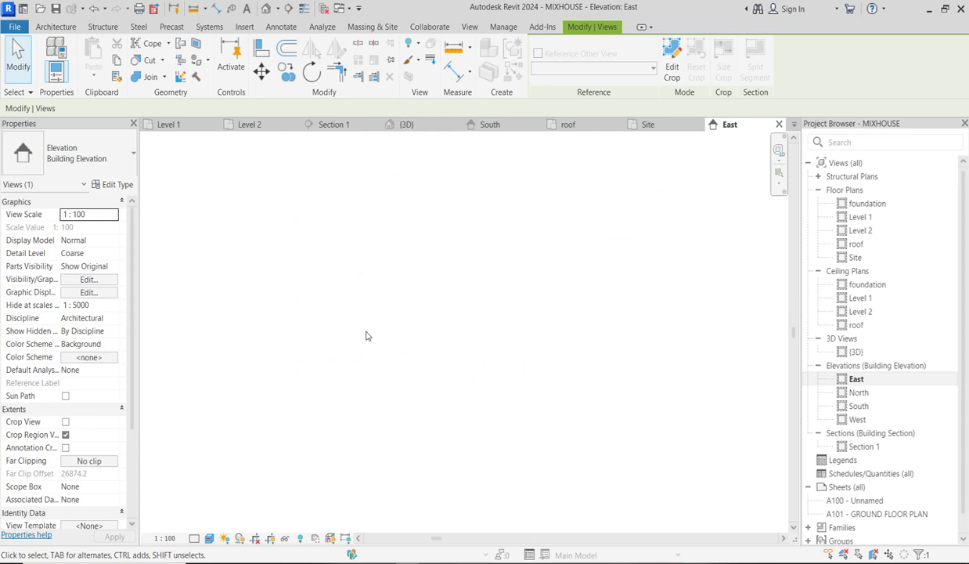
right_click(433, 365)
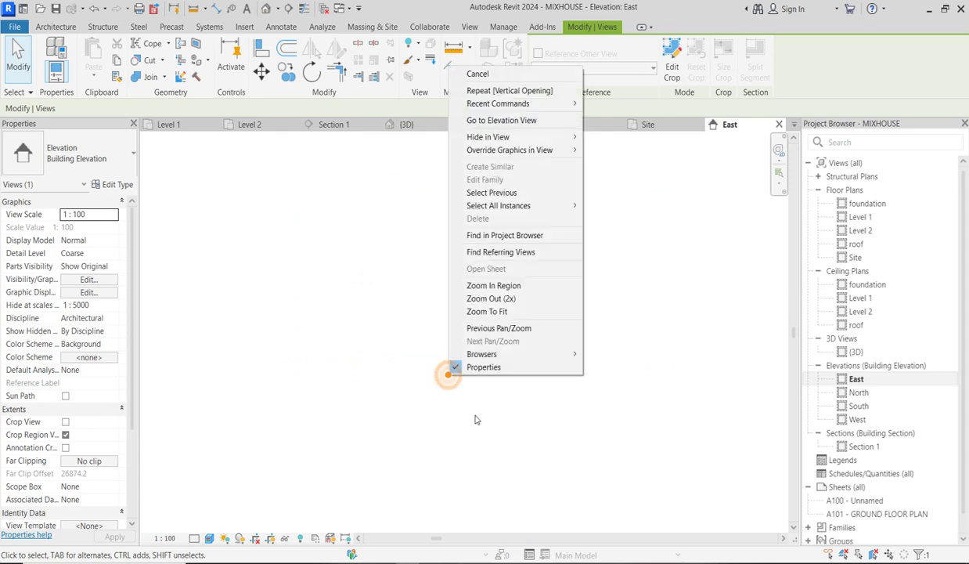
click(475, 312)
- Drag the Level 2 line's left end further left to extend the level lines
click(592, 248)
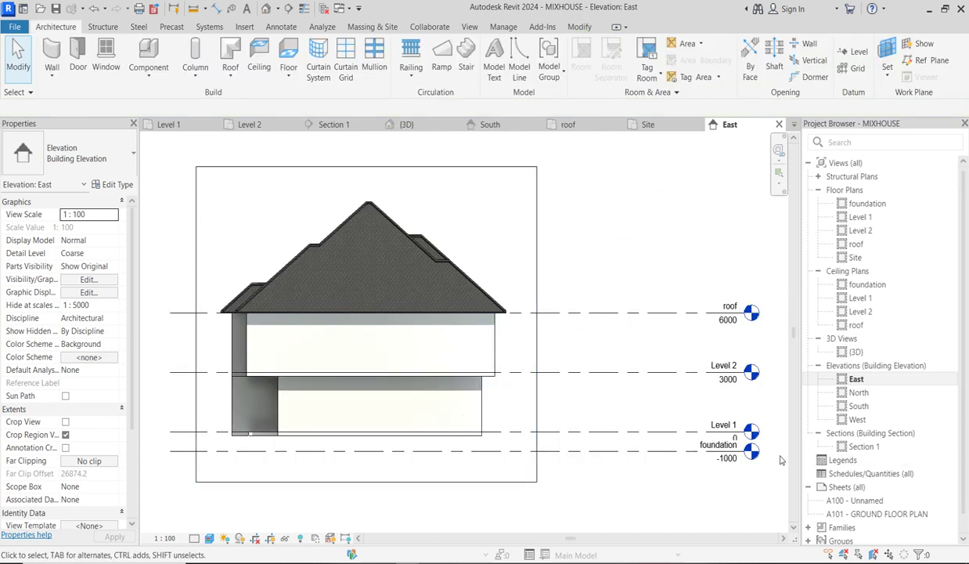
click(615, 367)
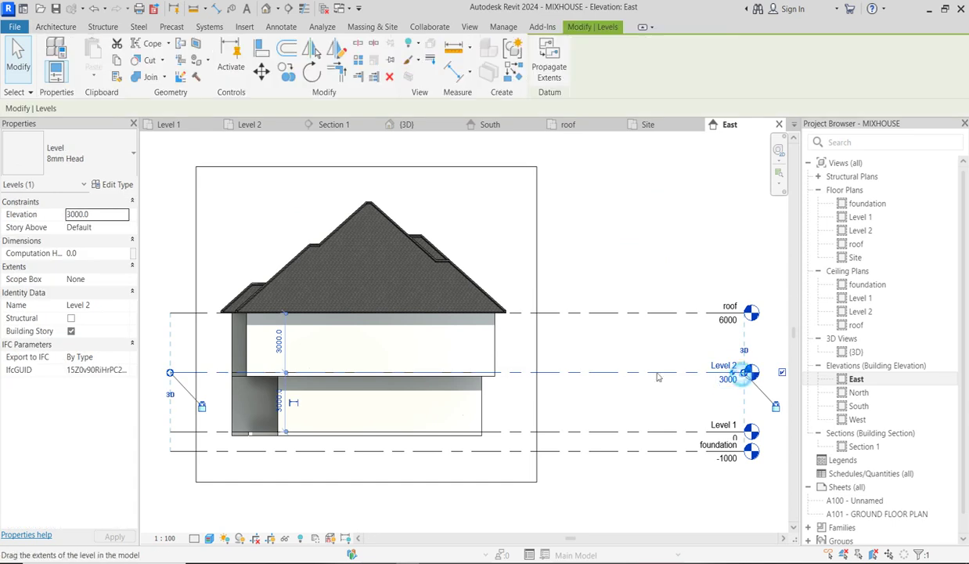
drag(622, 372, 598, 372)
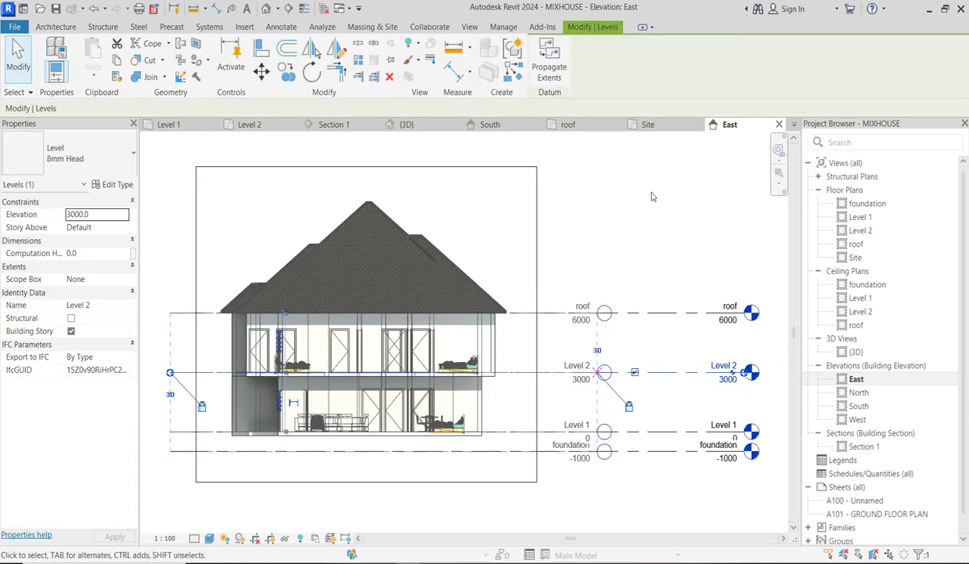
click(625, 218)
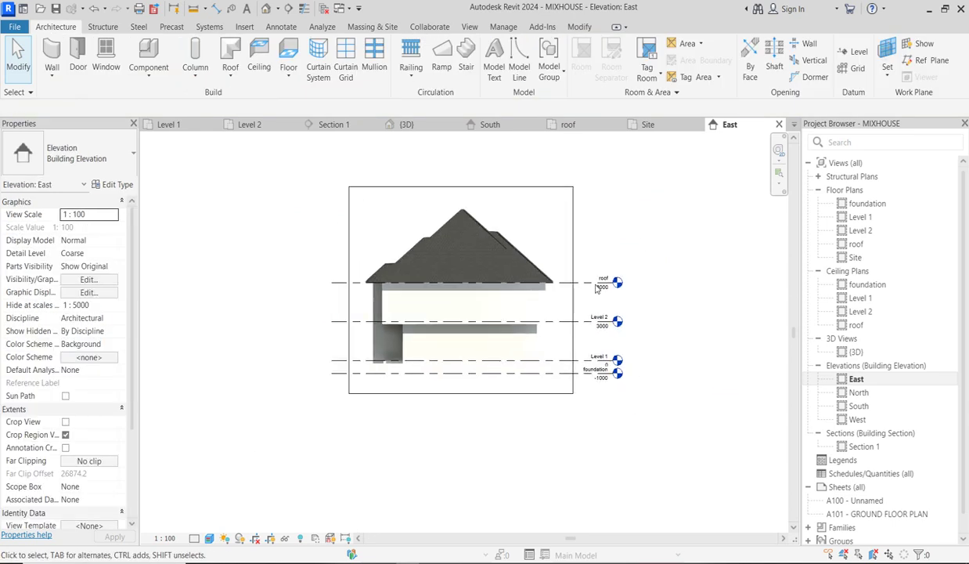
- Zoom in and out on the East elevation to inspect the hipped roof
scroll(381, 296, up, 3)
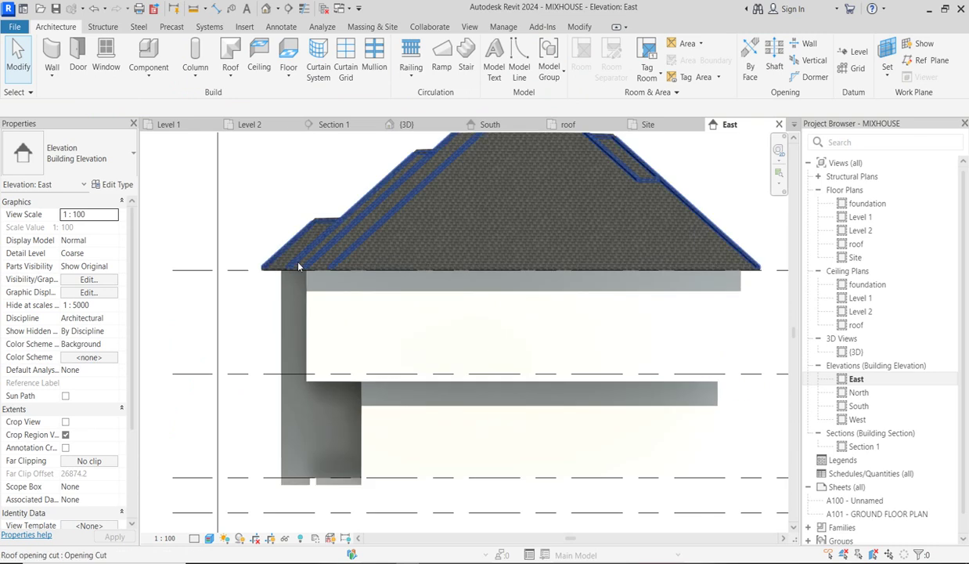
scroll(298, 267, down, 2)
scroll(241, 275, up, 3)
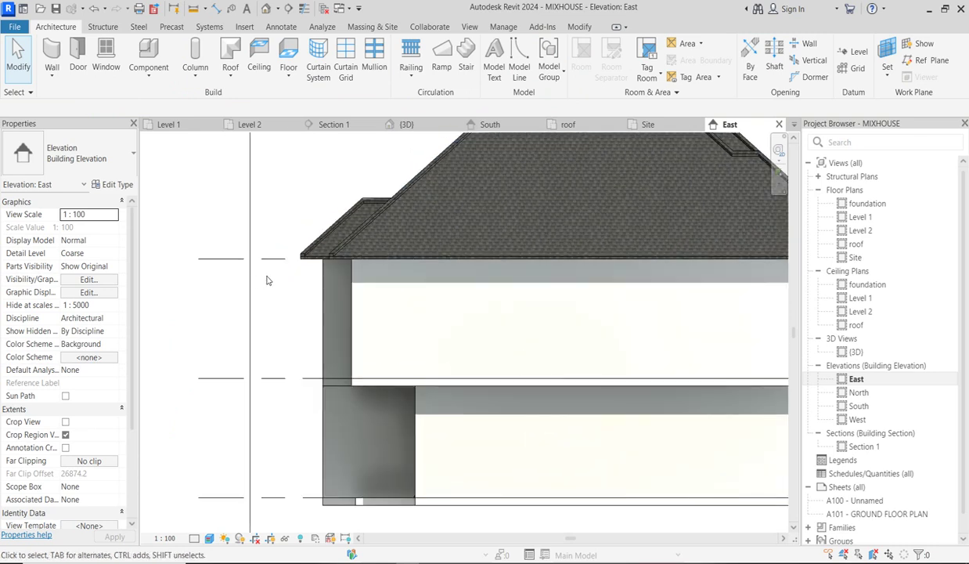
scroll(267, 277, down, 4)
scroll(502, 257, up, 2)
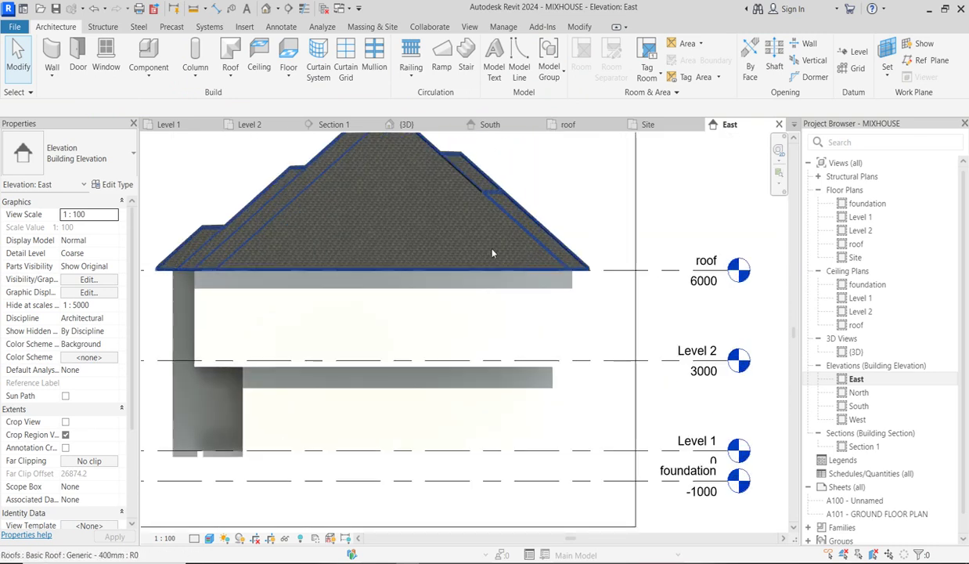
scroll(427, 254, down, 1)
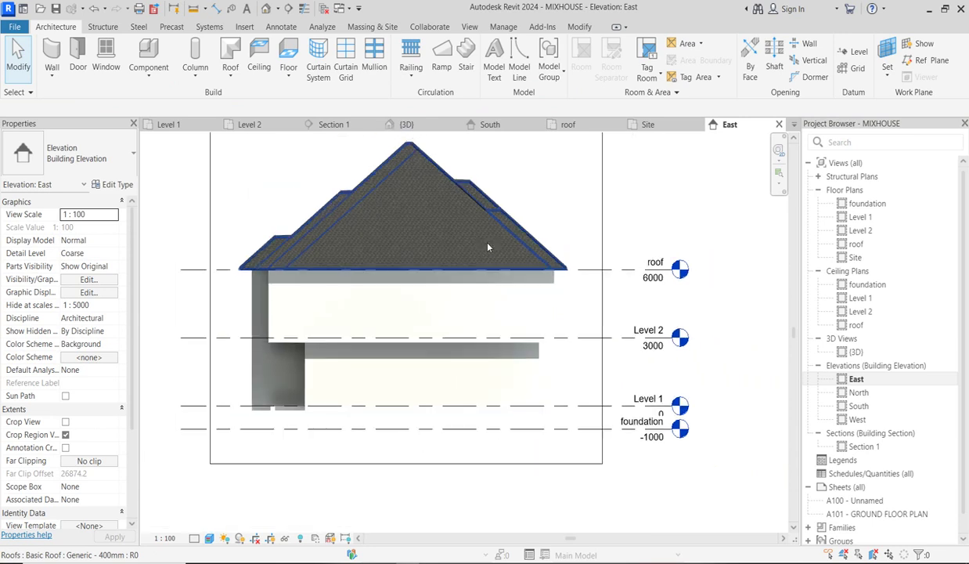
scroll(638, 207, down, 2)
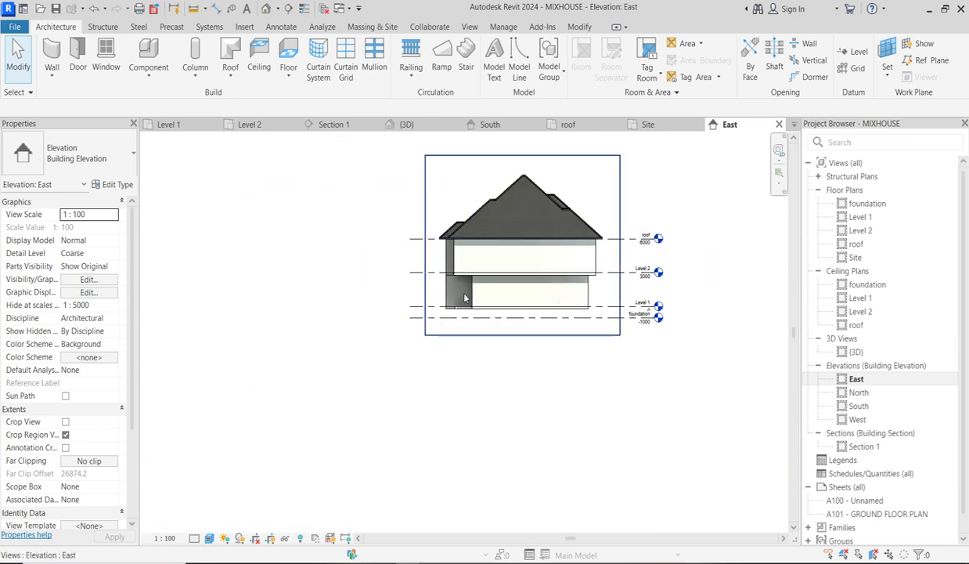
scroll(504, 284, up, 2)
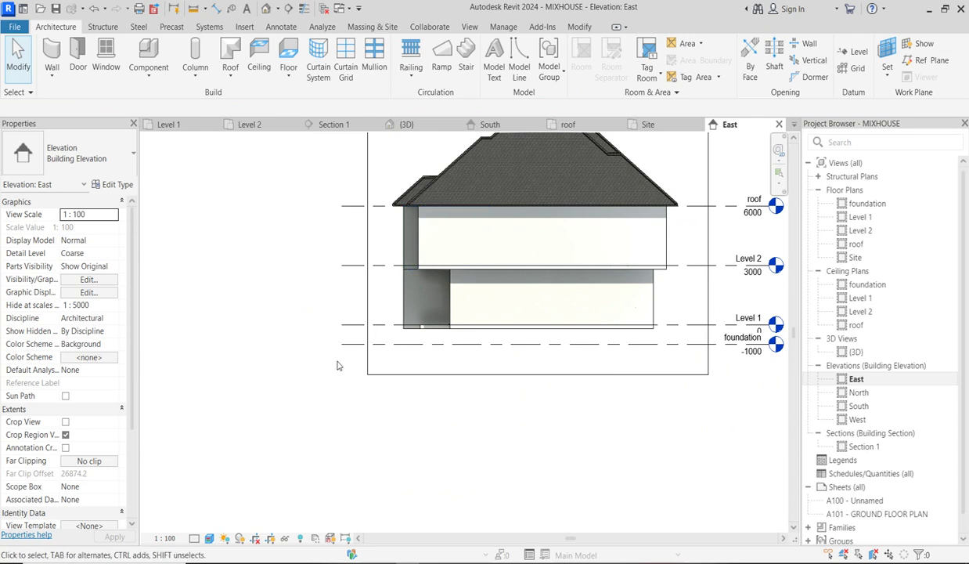
scroll(288, 479, down, 2)
scroll(305, 350, up, 1)
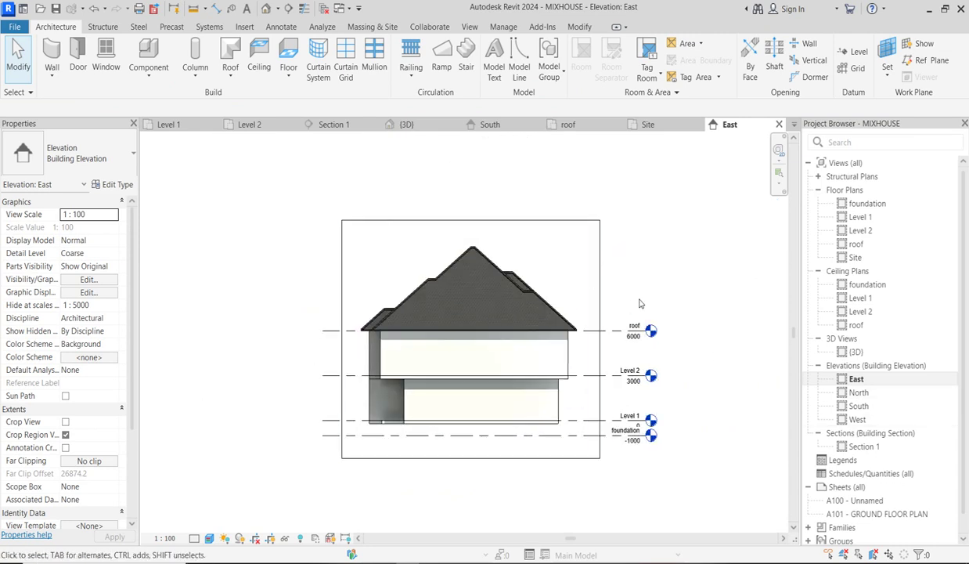
- Show the house in the 3D view from the top-front-left ViewCube corner
double_click(856, 351)
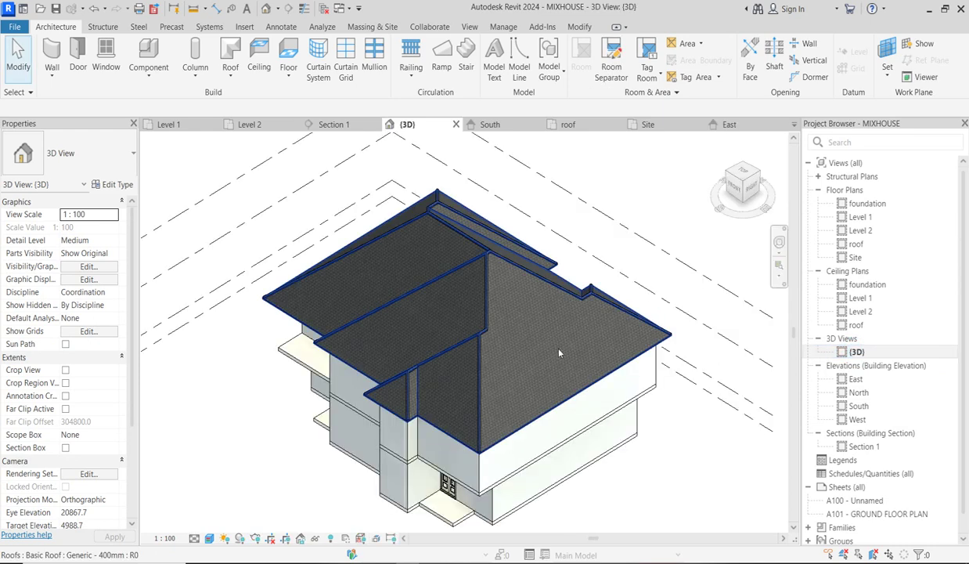
click(729, 175)
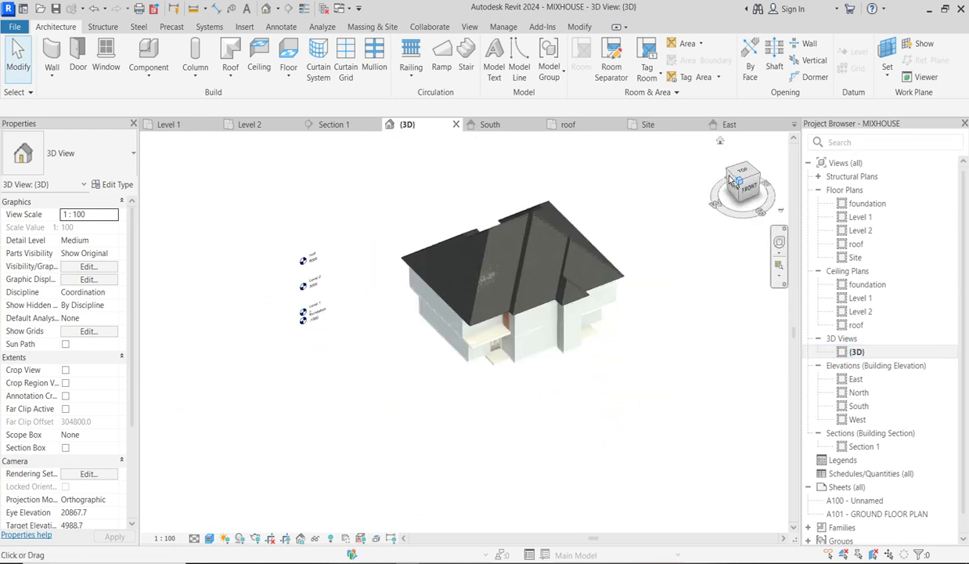